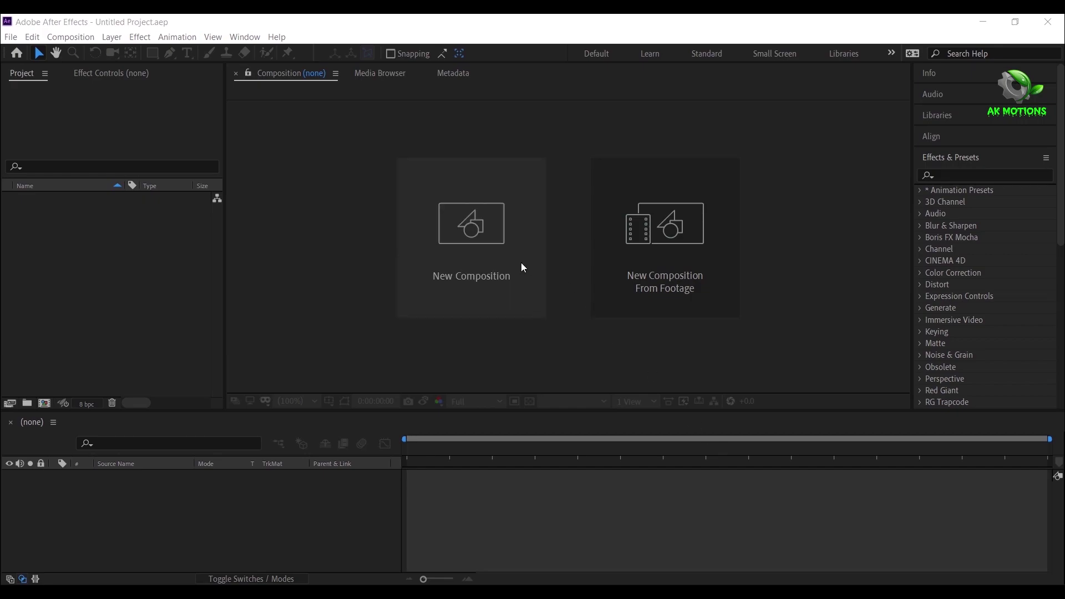
Create a composition named MAIN at 1920 x 1080 px, 60 frames per second and 12 seconds long.
{"action": "left_click", "coordinate": [507, 257]}
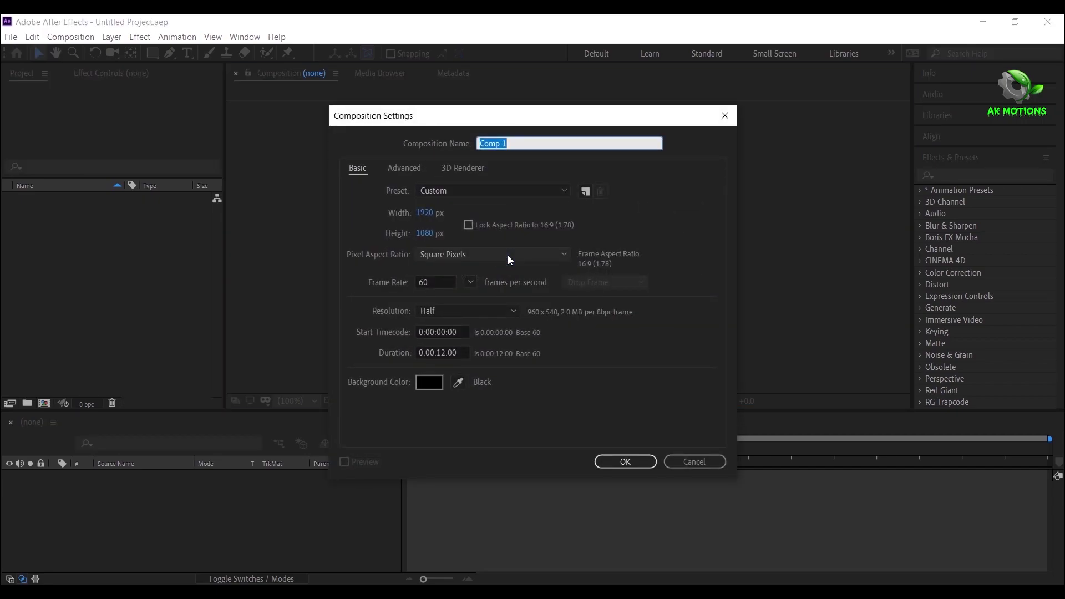
{"action": "type", "text": "MAIN"}
{"action": "left_click", "coordinate": [425, 212]}
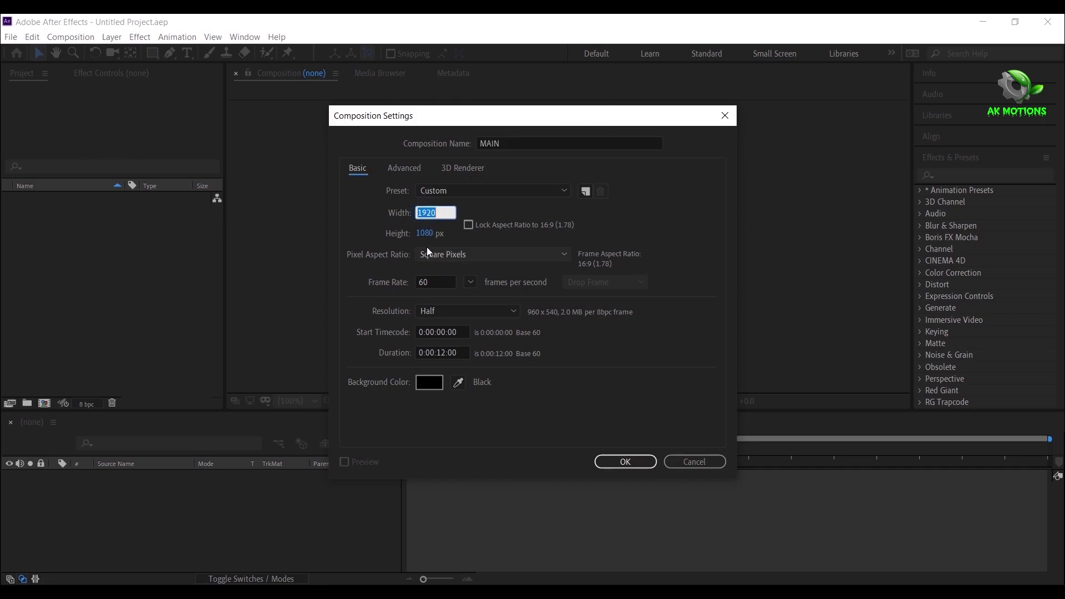
{"action": "left_click", "coordinate": [424, 233]}
{"action": "left_click", "coordinate": [439, 281]}
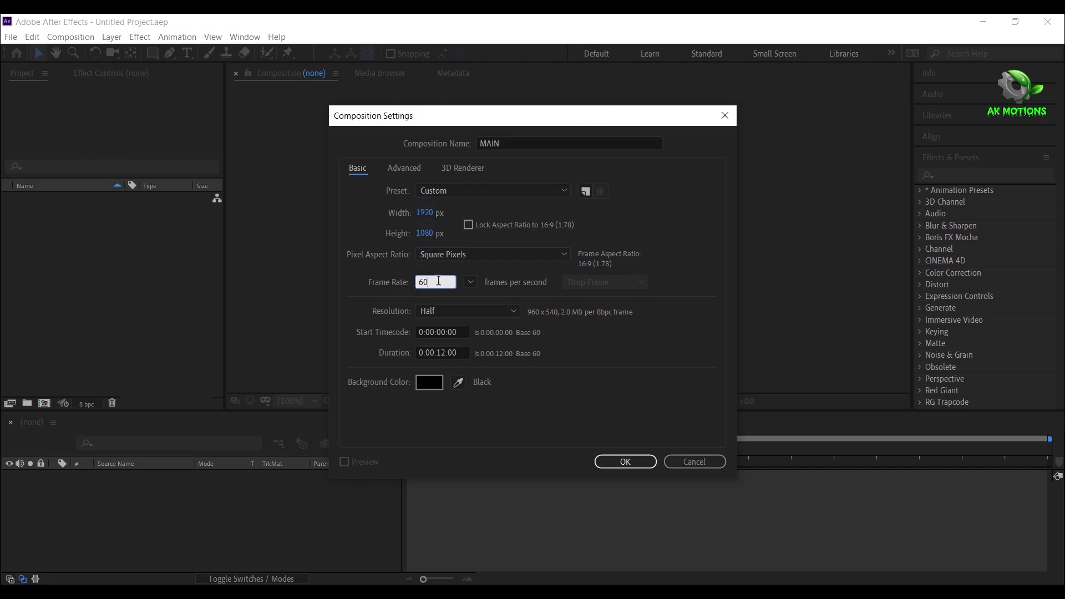
{"action": "left_click", "coordinate": [465, 353]}
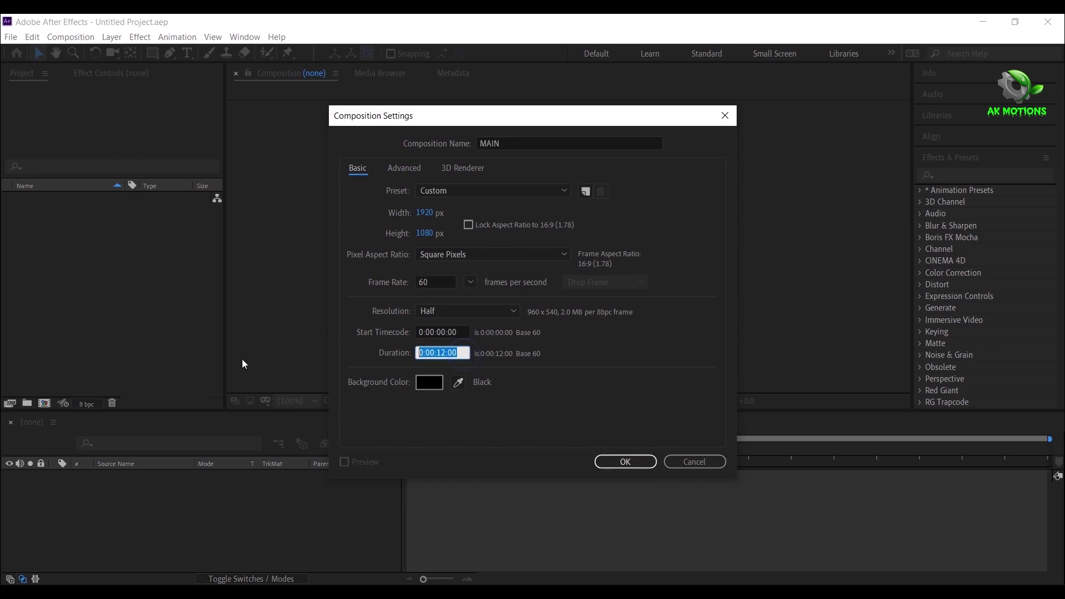
{"action": "left_click", "coordinate": [626, 461]}
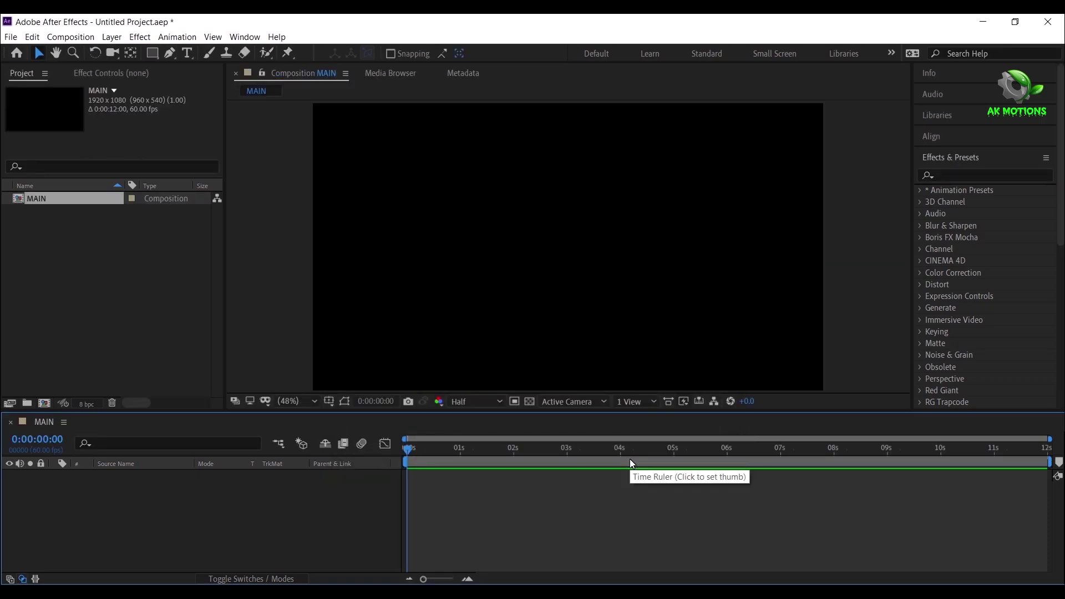
Add a black 1920 x 1080 px solid named Reflection to the MAIN composition.
{"action": "right_click", "coordinate": [233, 506]}
{"action": "mouse_move", "coordinate": [293, 373]}
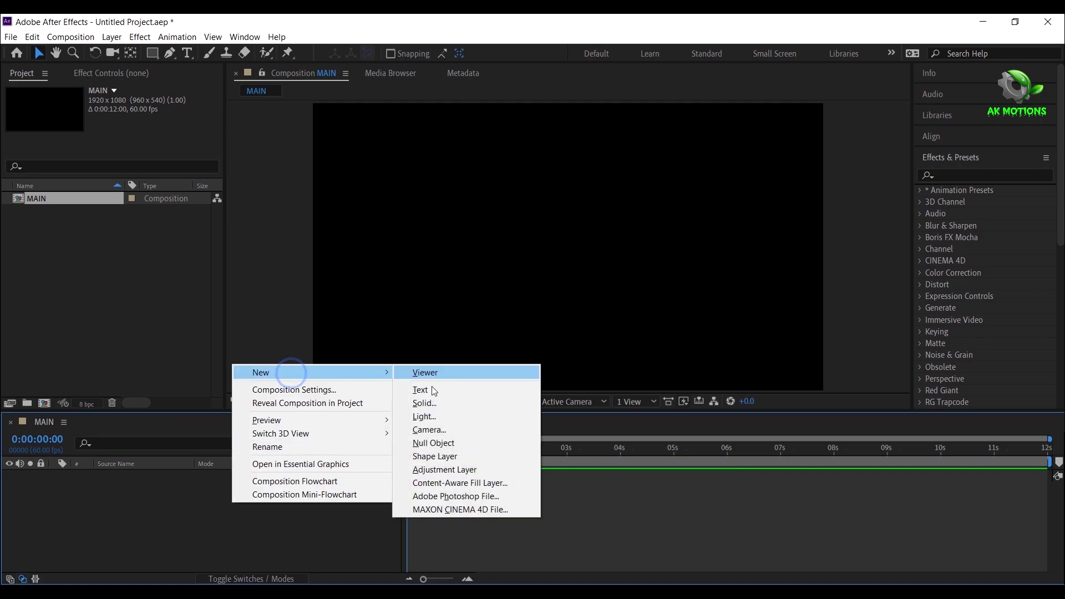
{"action": "left_click", "coordinate": [439, 404]}
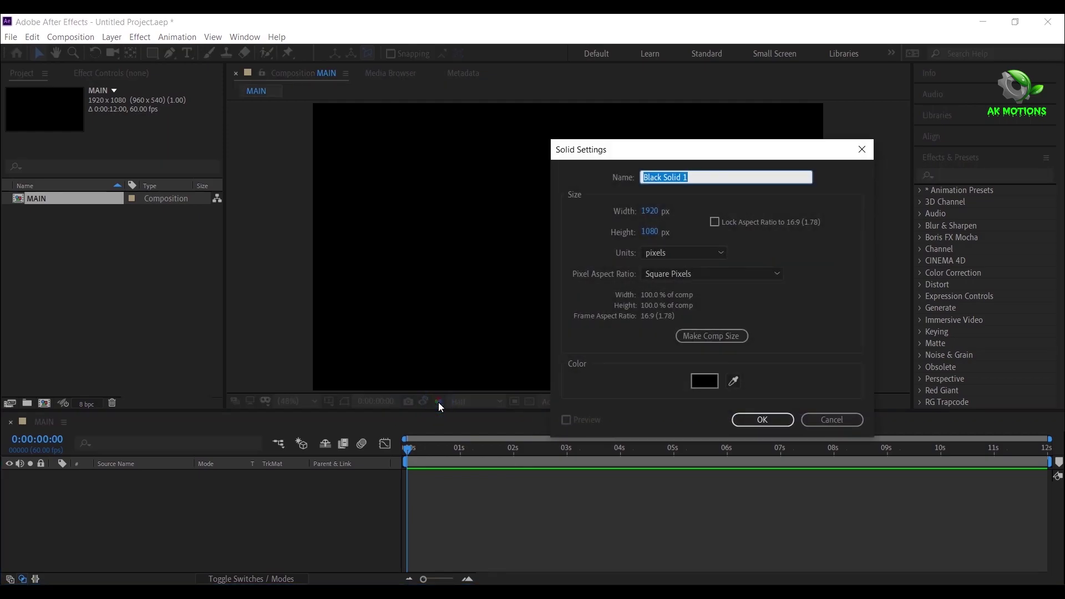
{"action": "type", "text": "Reflection"}
{"action": "left_click", "coordinate": [765, 420]}
Find the Fractal Noise effect and apply it to the Reflection layer.
{"action": "left_click", "coordinate": [162, 541]}
{"action": "left_click", "coordinate": [141, 480]}
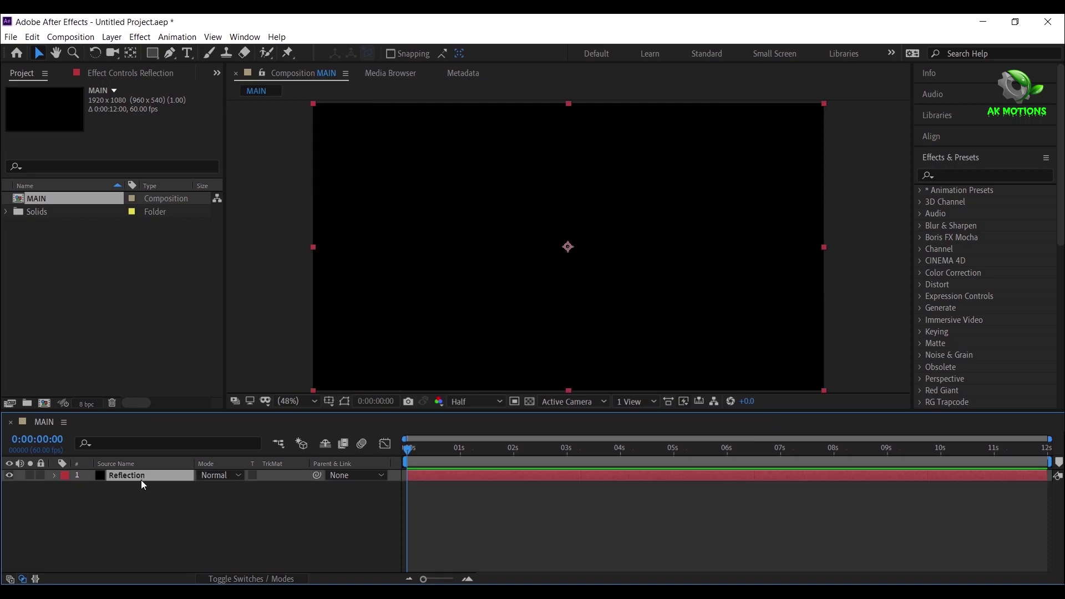
{"action": "left_click", "coordinate": [946, 175]}
{"action": "type", "text": "frac"}
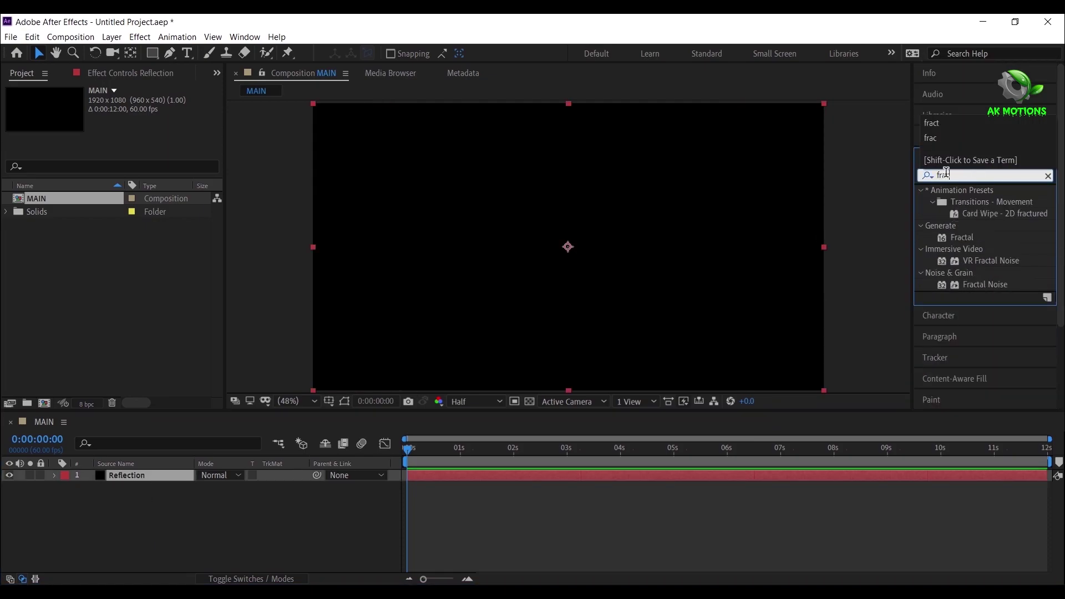
{"action": "double_click", "coordinate": [987, 285]}
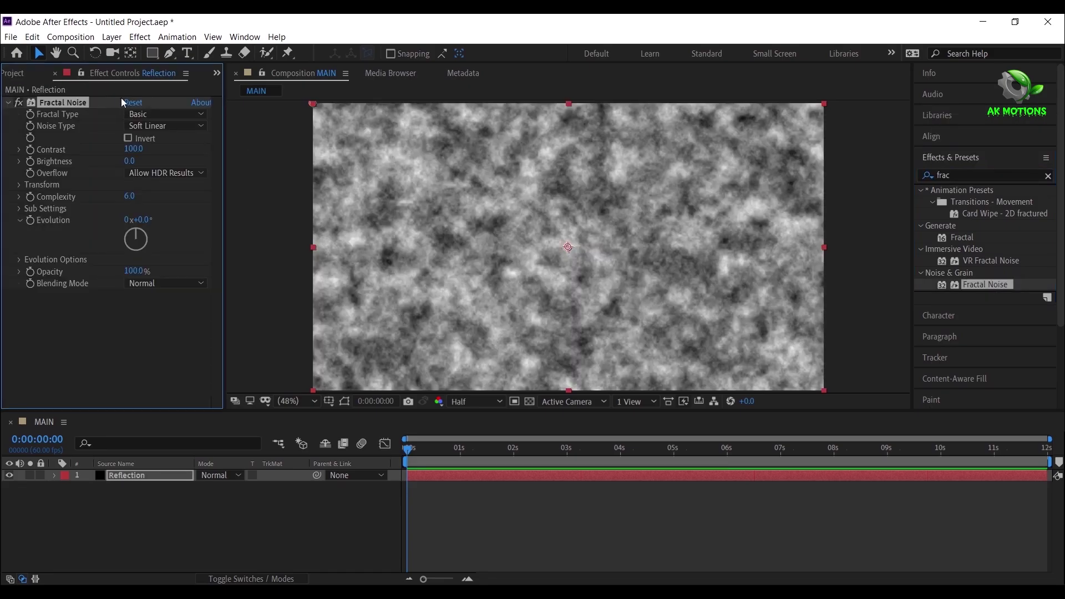
Set the Fractal Noise fractal type to Max and the noise type to Spline.
{"action": "left_click", "coordinate": [150, 113]}
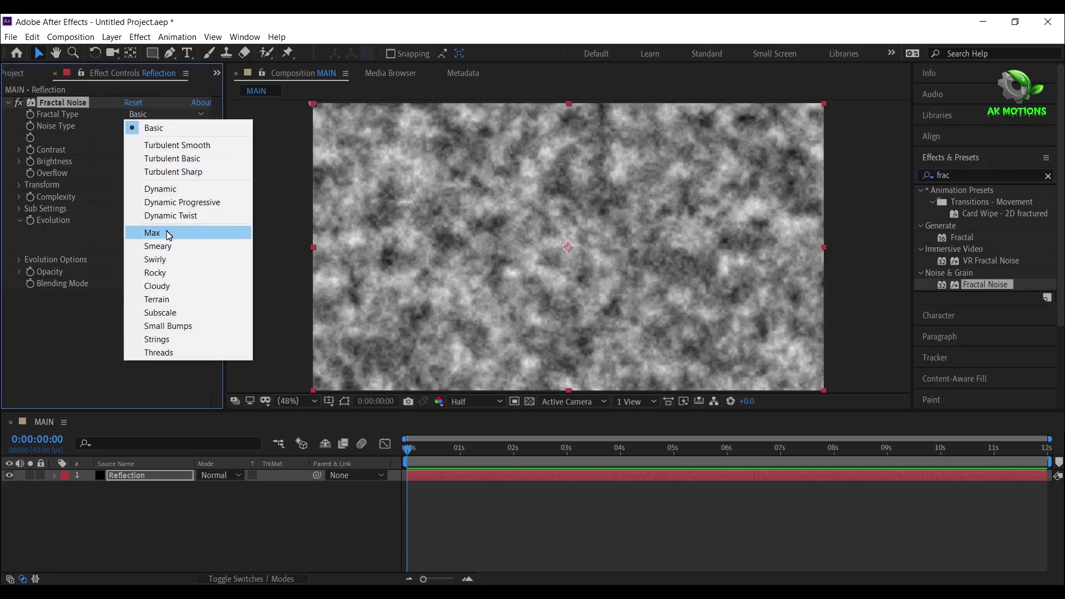
{"action": "left_click", "coordinate": [168, 234]}
{"action": "left_click", "coordinate": [154, 128]}
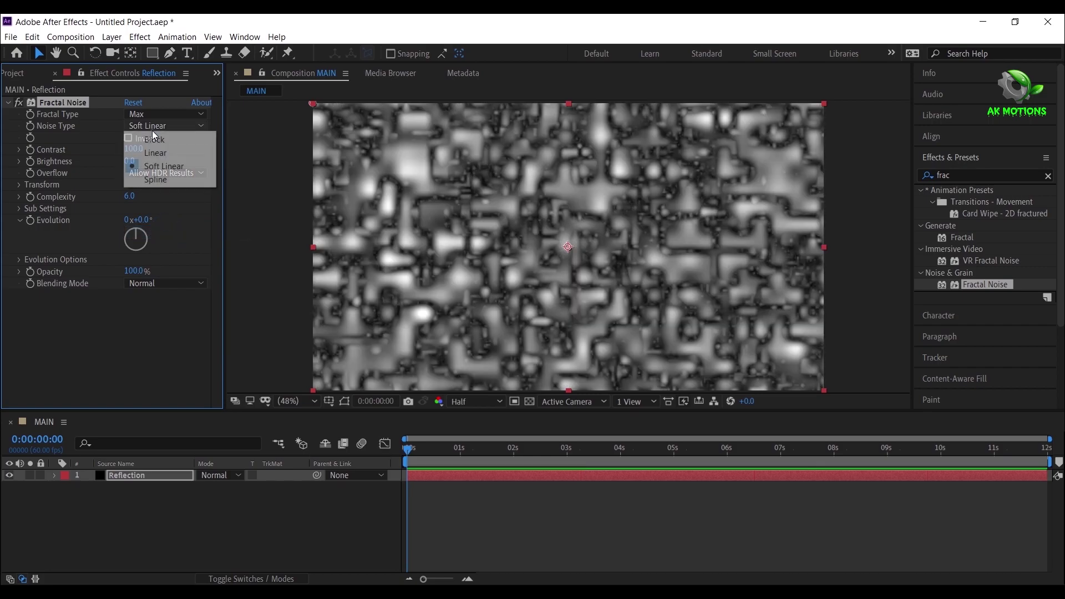
{"action": "left_click", "coordinate": [161, 181]}
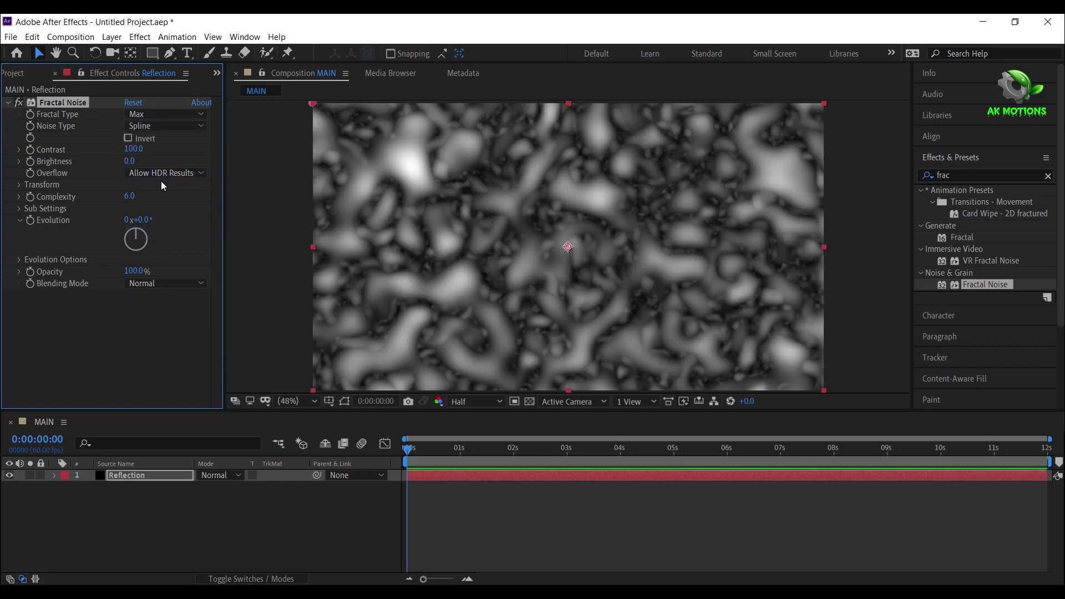
Disable uniform scaling in the Fractal Noise transform and set Scale Width to 400 and Scale Height to 600.
{"action": "left_click", "coordinate": [19, 185]}
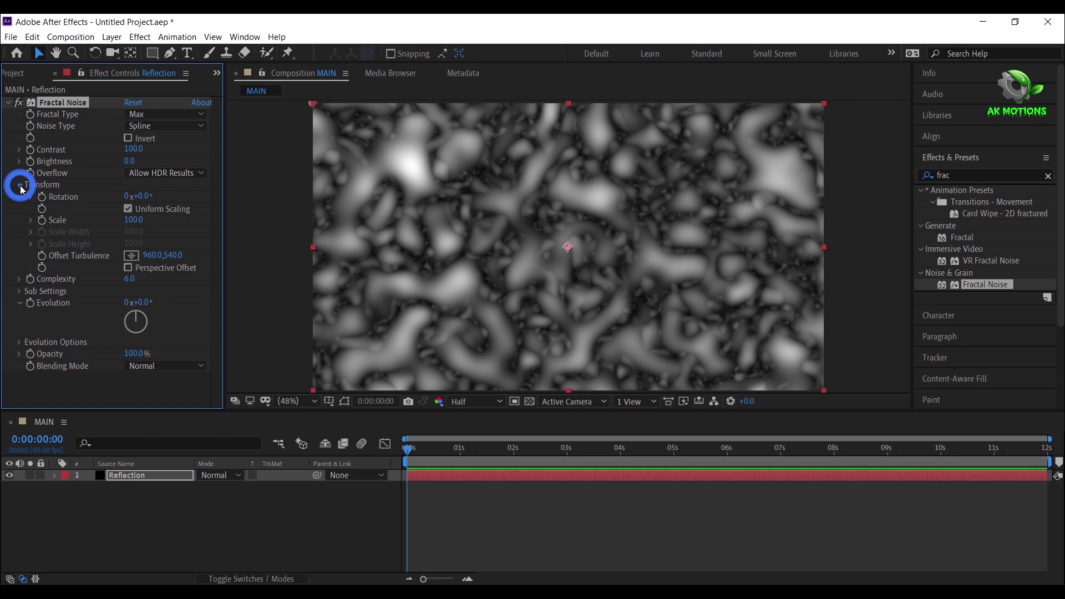
{"action": "left_click", "coordinate": [130, 210]}
{"action": "left_click", "coordinate": [133, 230]}
{"action": "type", "text": "400"}
{"action": "key", "text": "Return"}
{"action": "left_click", "coordinate": [136, 264]}
{"action": "type", "text": "600"}
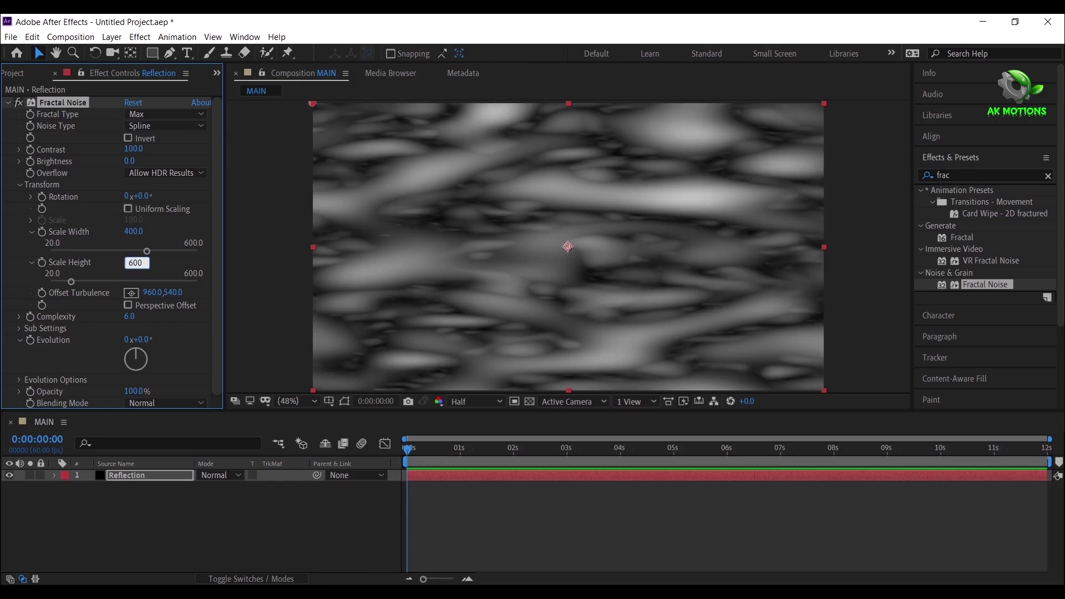
{"action": "key", "text": "Return"}
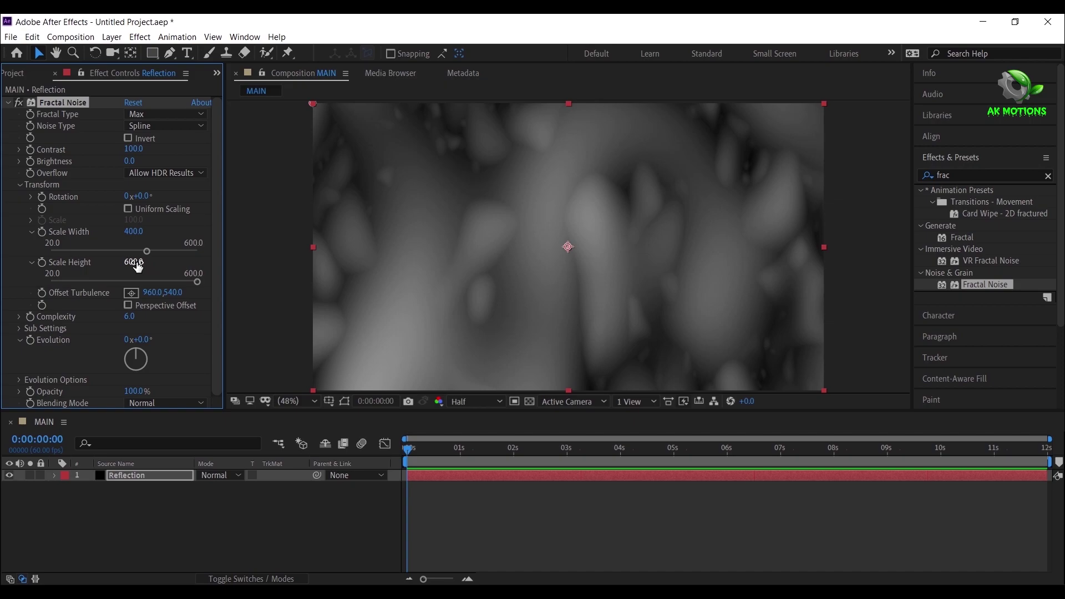
Enable keyframing for the Fractal Noise Contrast, Evolution and Offset Turbulence at the start of the composition.
{"action": "left_click", "coordinate": [418, 450]}
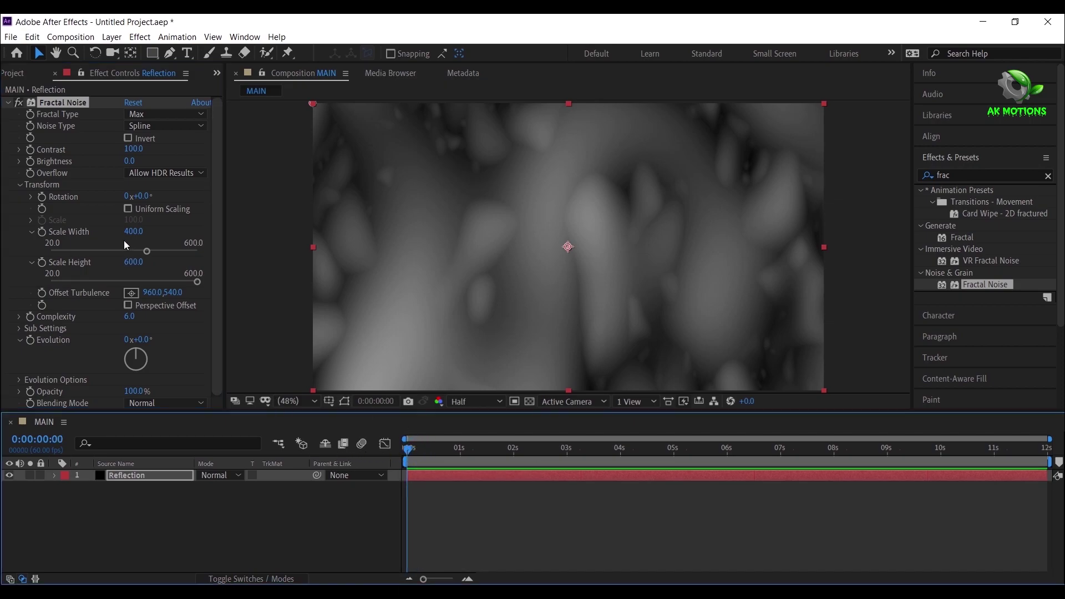
{"action": "left_click", "coordinate": [29, 150]}
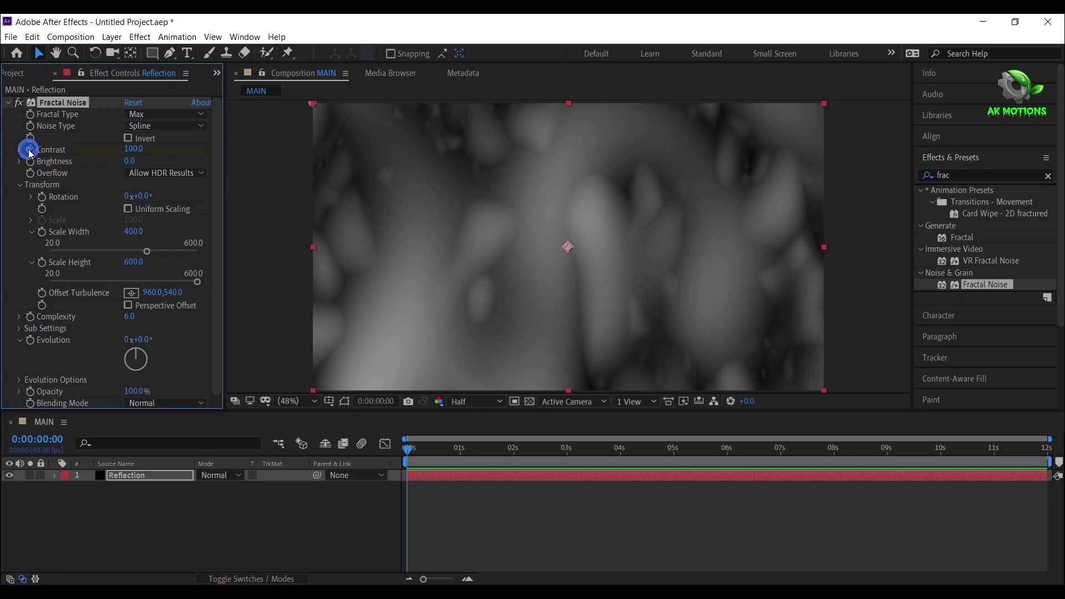
{"action": "left_click", "coordinate": [29, 340]}
{"action": "left_click", "coordinate": [41, 293]}
Set the Fractal Noise Contrast to 10 and Brightness to 10 at the first frame.
{"action": "left_click", "coordinate": [132, 149]}
{"action": "type", "text": "10"}
{"action": "key", "text": "Return"}
{"action": "left_click", "coordinate": [131, 160]}
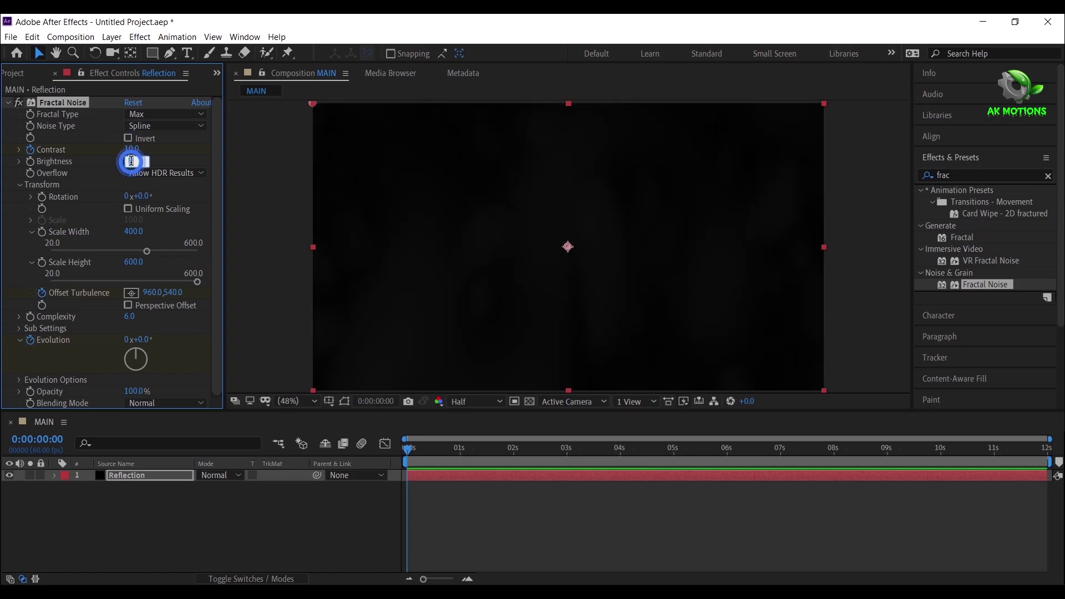
{"action": "key", "text": "Return"}
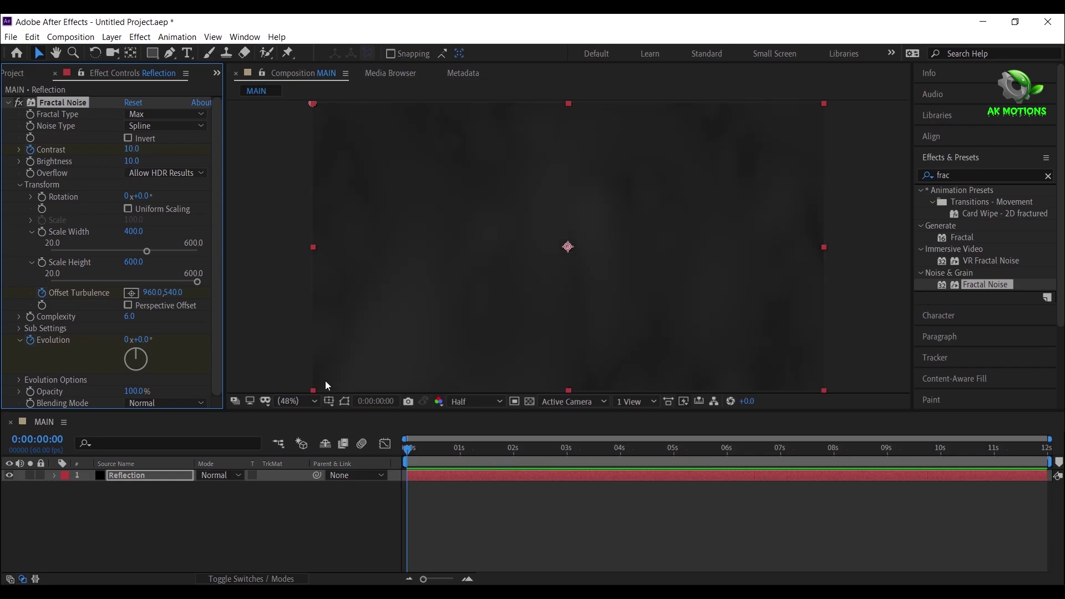
At 0:00:06:01, keyframe the Fractal Noise Evolution at 270° and the Offset Turbulence X value at -460.
{"action": "left_click", "coordinate": [728, 456]}
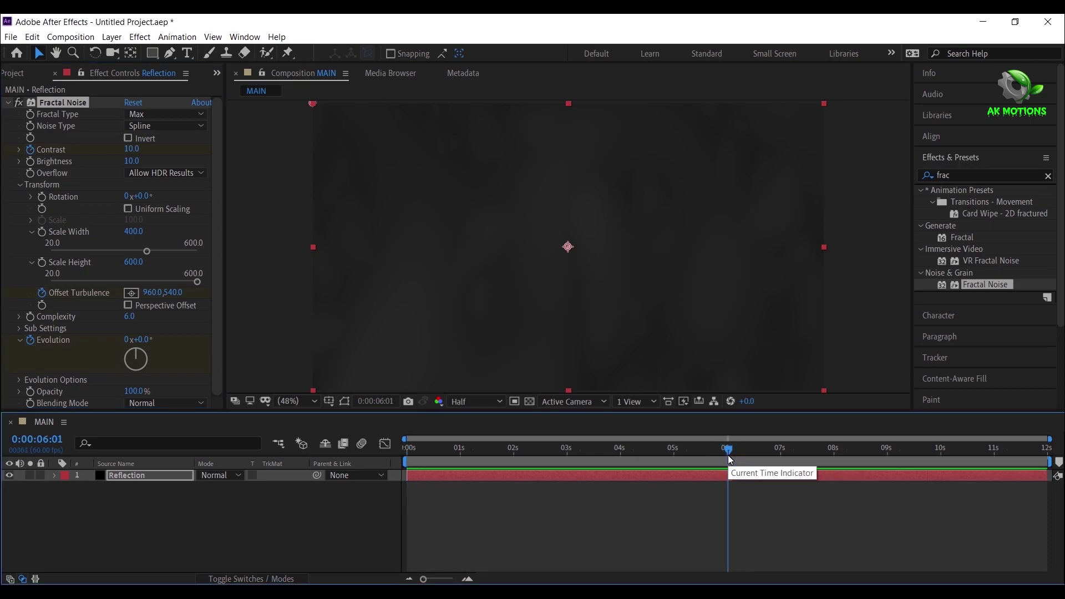
{"action": "left_click", "coordinate": [145, 340]}
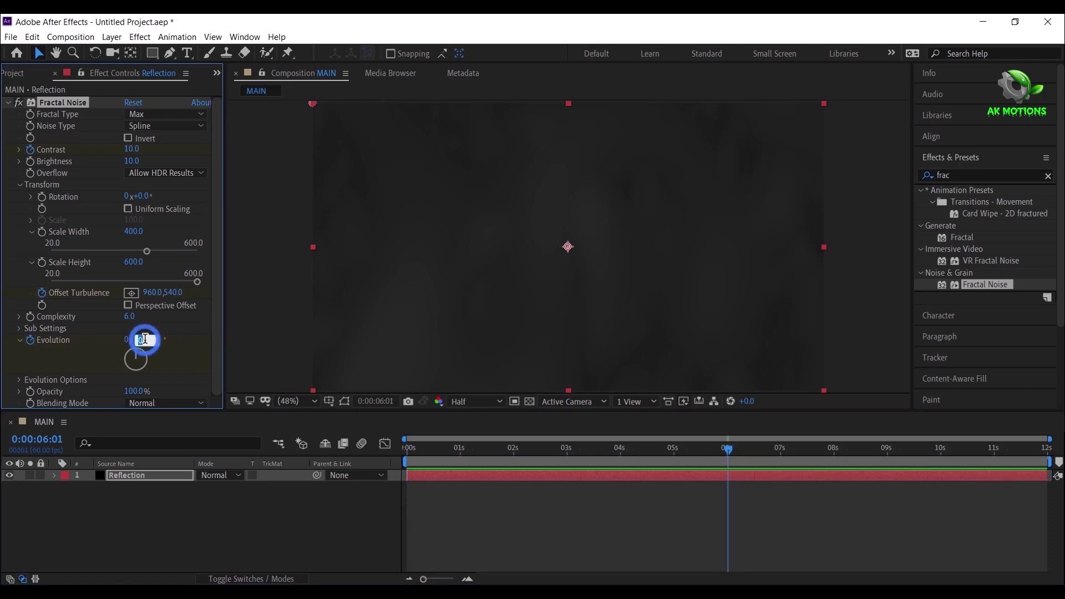
{"action": "type", "text": "27"}
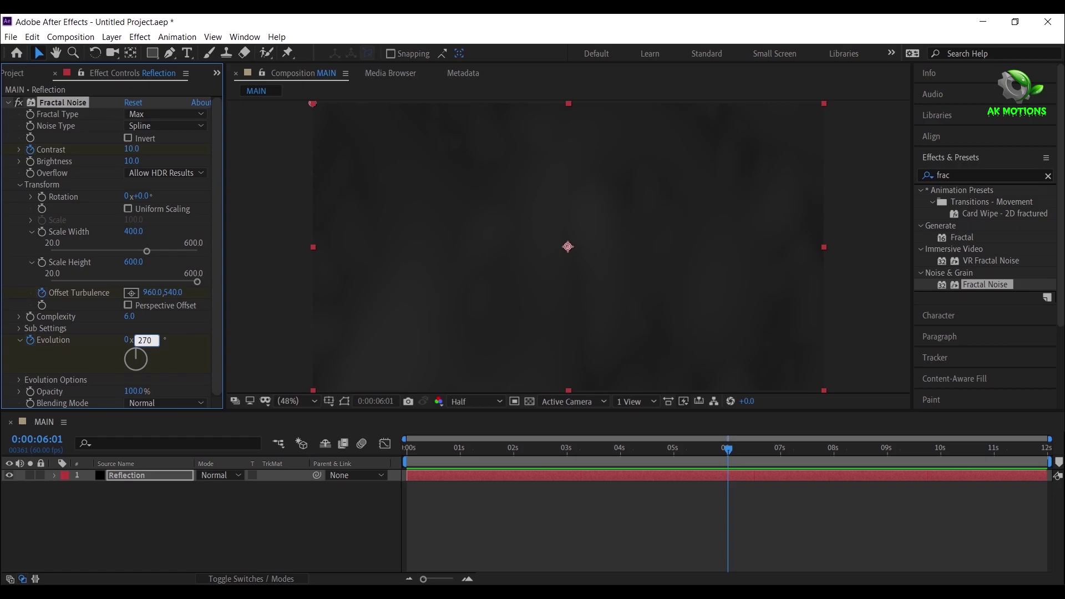
{"action": "type", "text": "0"}
{"action": "key", "text": "Return"}
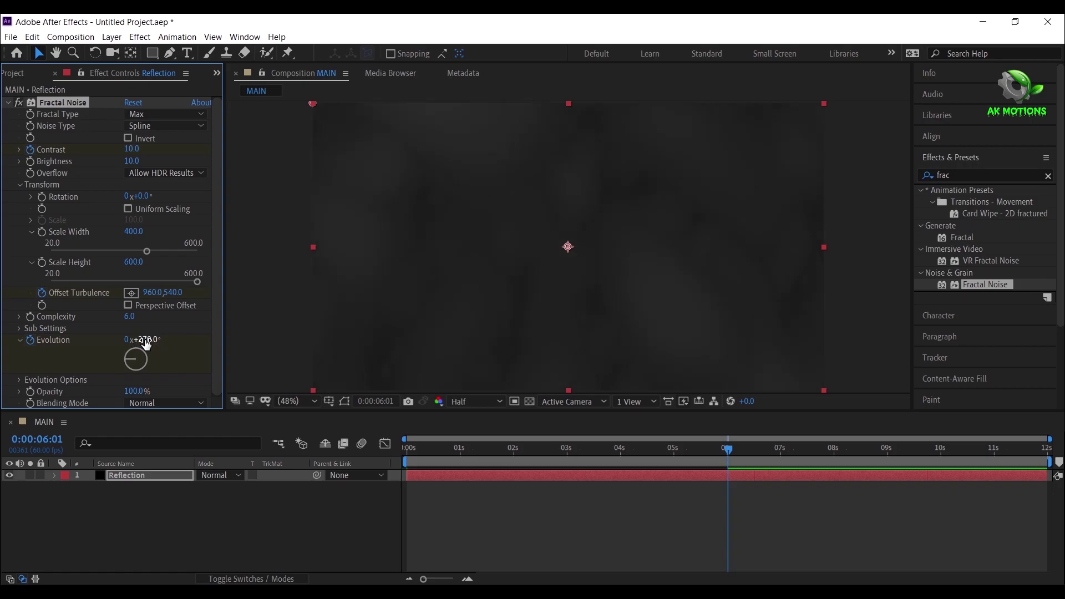
{"action": "left_click", "coordinate": [150, 293]}
{"action": "type", "text": "-460"}
{"action": "key", "text": "Return"}
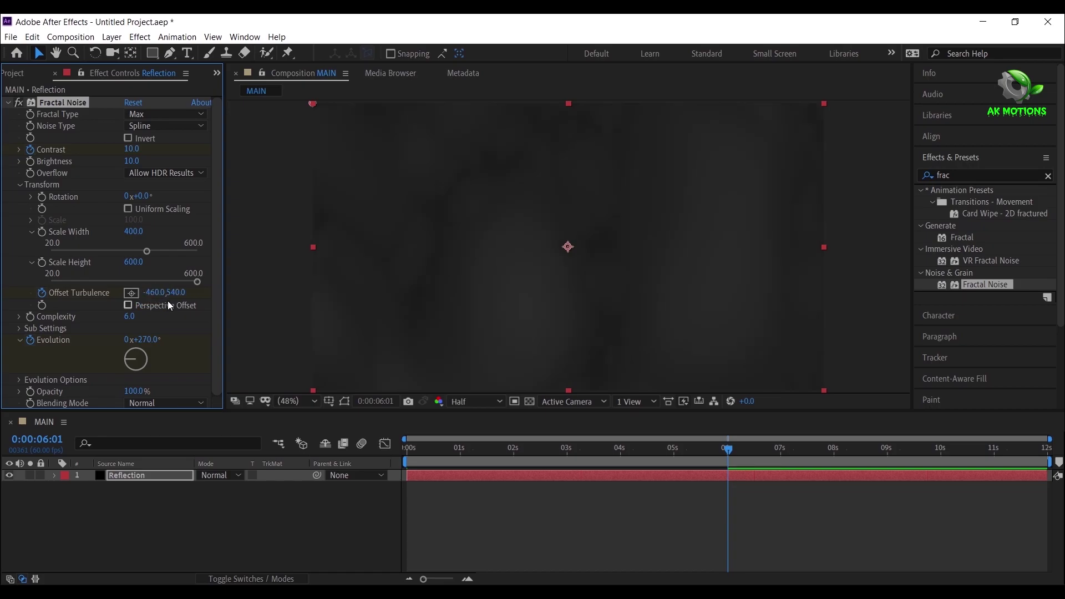
Keyframe the Fractal Noise Contrast at 260 at 0:00:06:01.
{"action": "left_click", "coordinate": [136, 150]}
{"action": "type", "text": "260"}
{"action": "key", "text": "Return"}
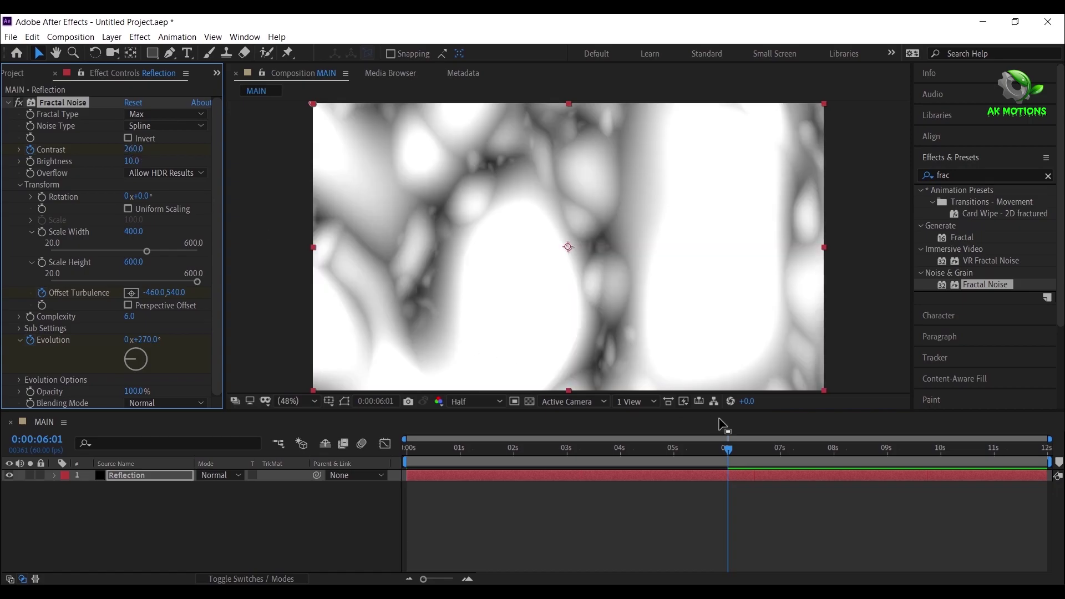
Set the Fractal Noise Complexity to 1 and preview the Reflection layer's keyframed animation.
{"action": "left_click", "coordinate": [165, 475]}
{"action": "key", "text": "Home"}
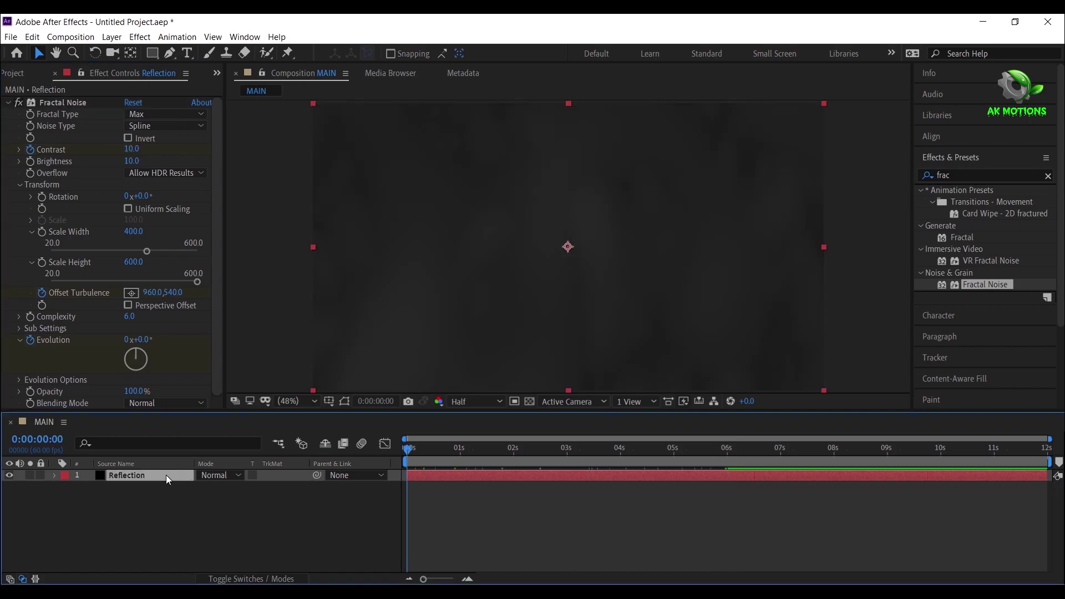
{"action": "key", "text": "u"}
{"action": "left_click_drag", "start_coordinate": [423, 444], "coordinate": [637, 498]}
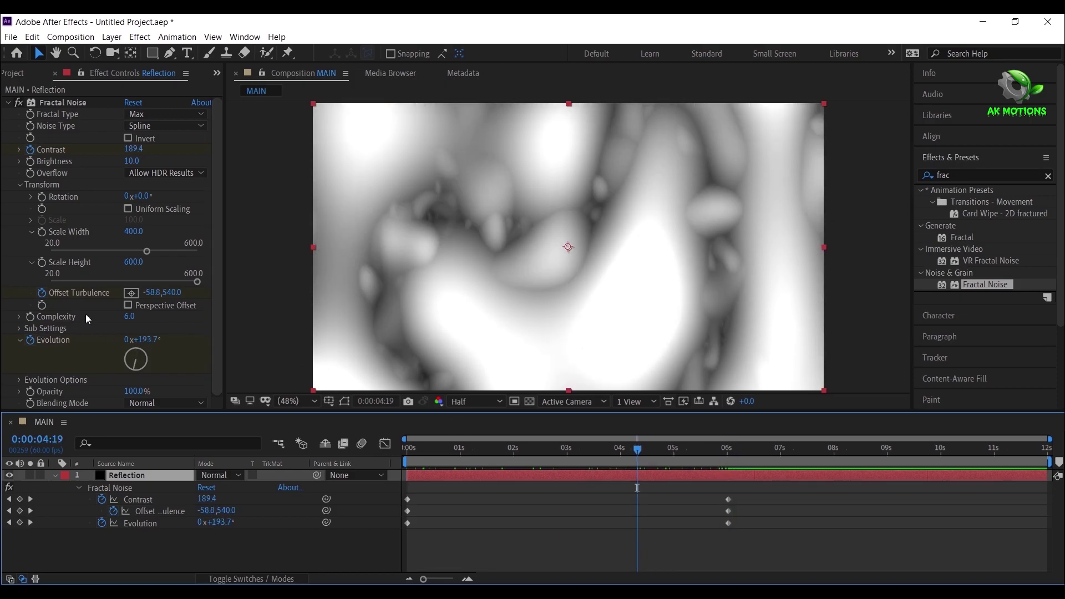
{"action": "left_click", "coordinate": [128, 318]}
{"action": "type", "text": "1"}
{"action": "key", "text": "Return"}
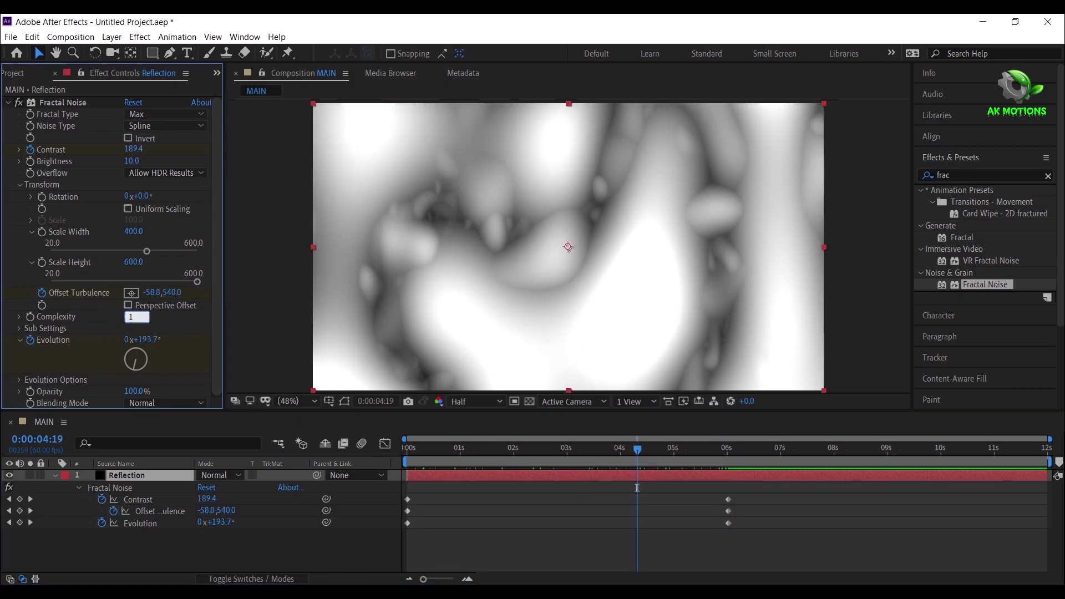
{"action": "left_click", "coordinate": [626, 463]}
{"action": "key", "text": "space"}
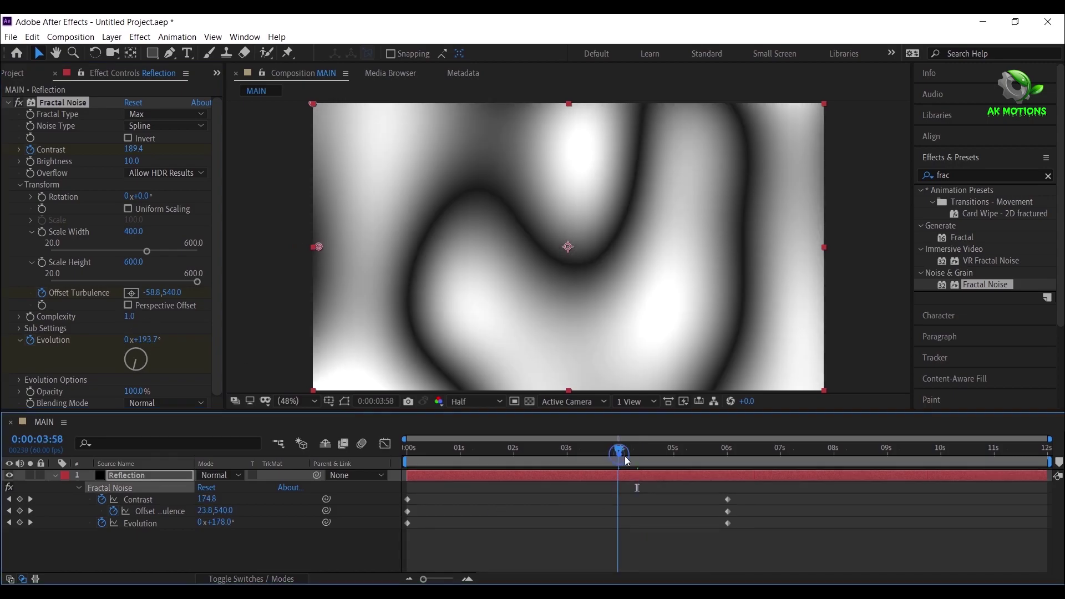
{"action": "left_click_drag", "start_coordinate": [665, 464], "coordinate": [633, 487]}
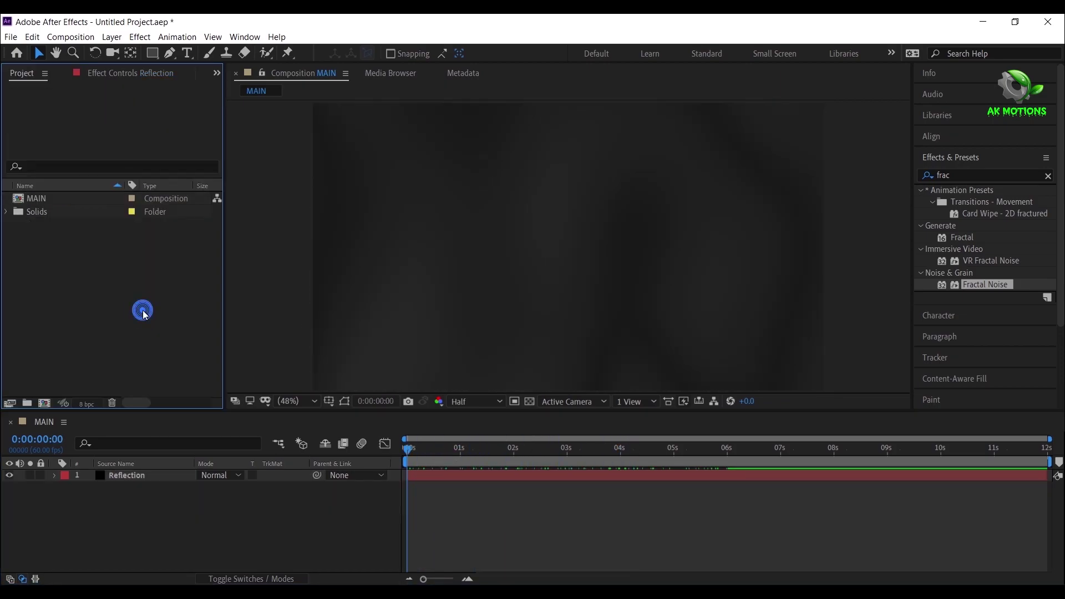
Import spider.png as footage and place it above the Reflection layer in the MAIN composition.
{"action": "double_click", "coordinate": [143, 311]}
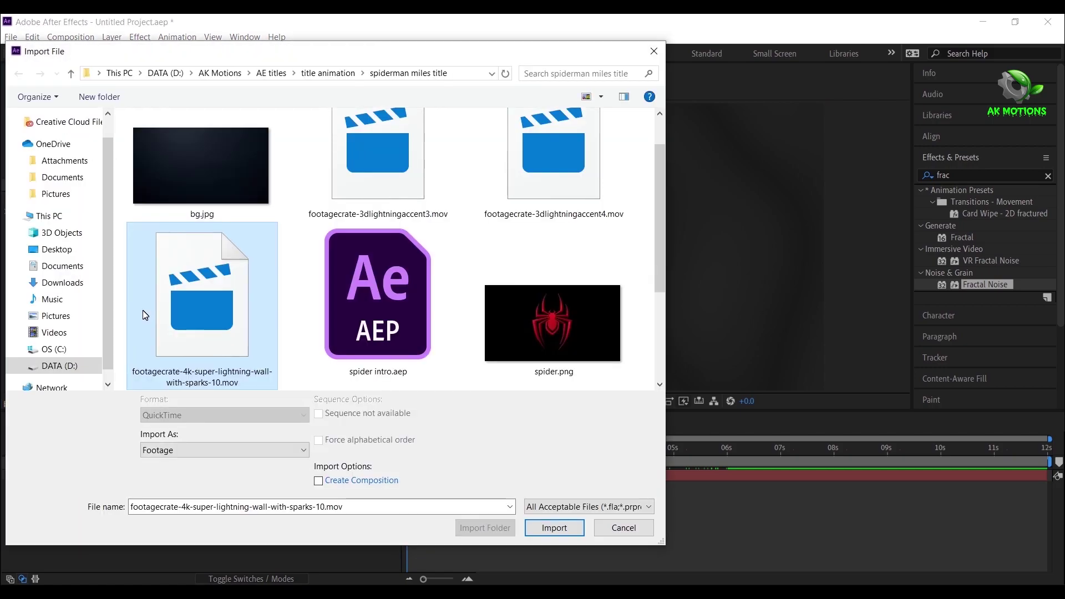
{"action": "left_click", "coordinate": [554, 326]}
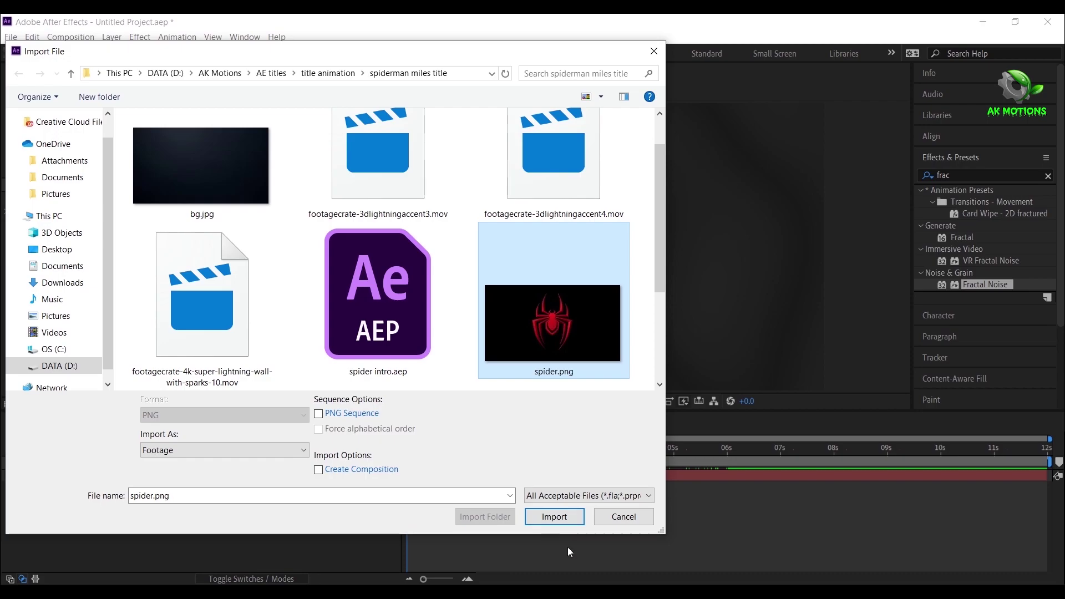
{"action": "left_click", "coordinate": [554, 517]}
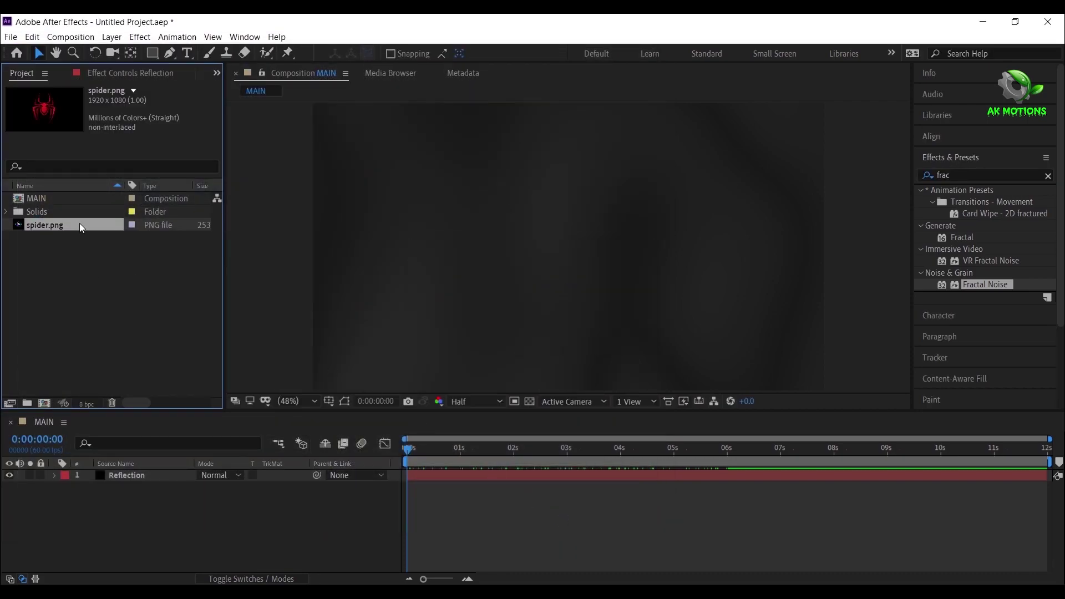
{"action": "left_click_drag", "start_coordinate": [78, 226], "coordinate": [148, 471]}
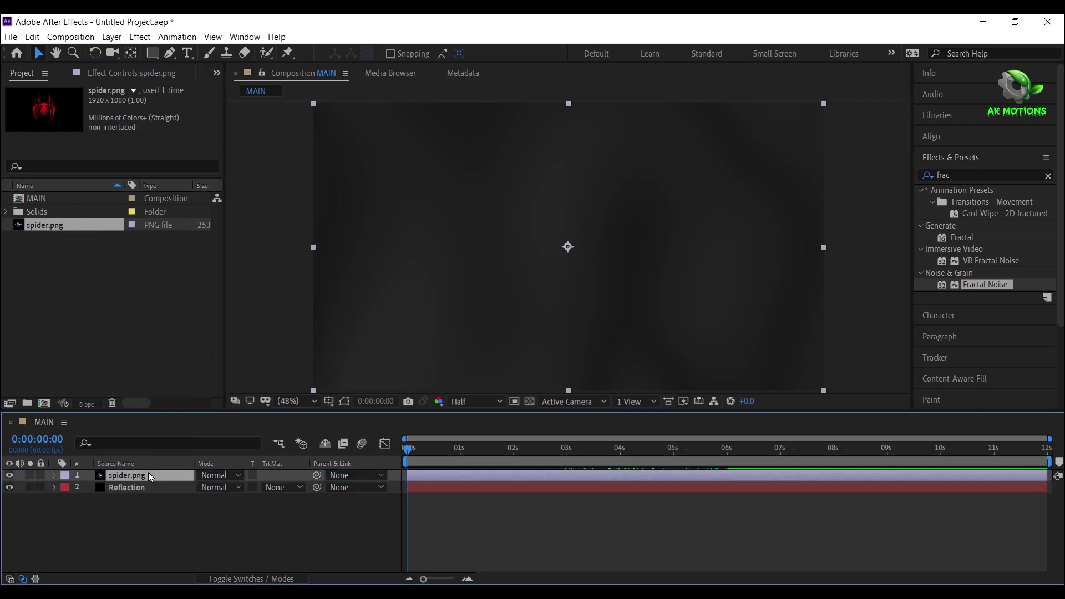
Set the spider.png layer's Scale to 90%.
{"action": "key", "text": "s"}
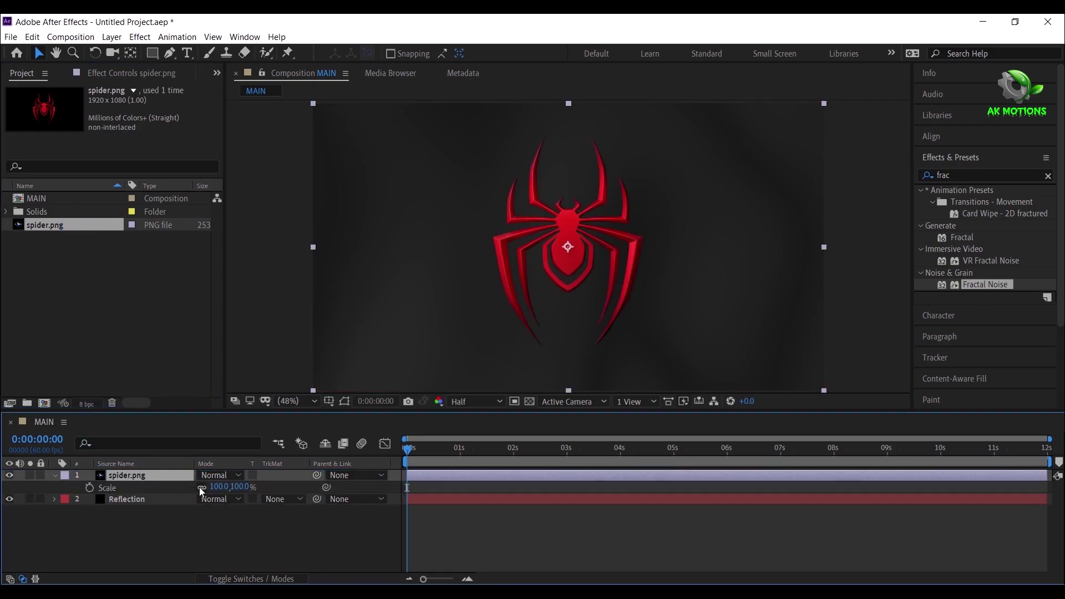
{"action": "left_click", "coordinate": [220, 486]}
{"action": "type", "text": "90"}
{"action": "key", "text": "Return"}
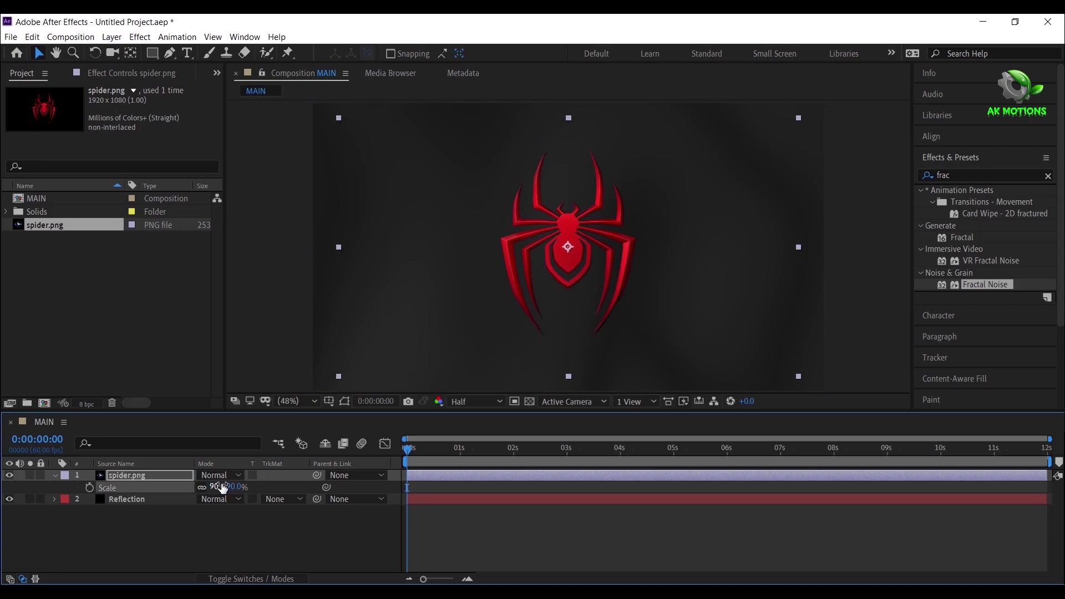
{"action": "left_click", "coordinate": [180, 544]}
Move the spider.png layer down to Position 960, 595.
{"action": "left_click", "coordinate": [150, 474]}
{"action": "key", "text": "p"}
{"action": "left_click_drag", "start_coordinate": [227, 487], "coordinate": [263, 488]}
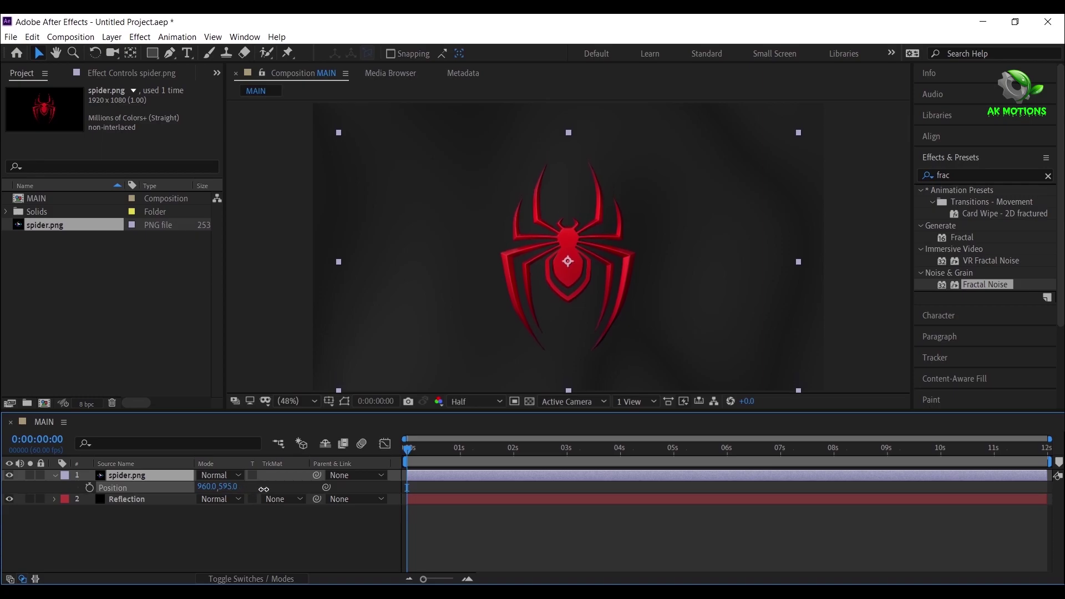
{"action": "left_click", "coordinate": [171, 535]}
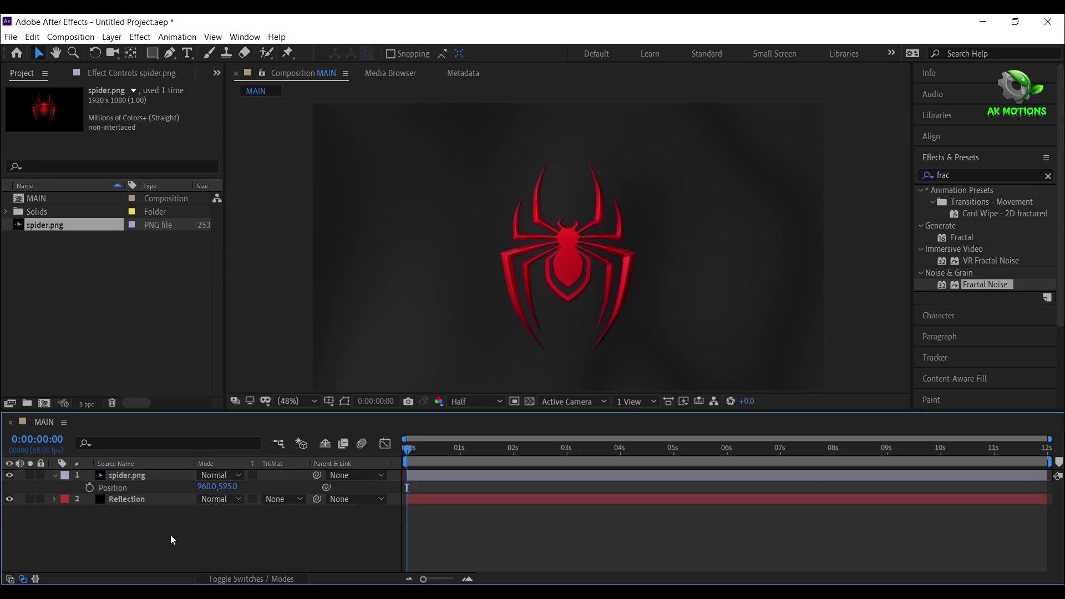
{"action": "left_click", "coordinate": [54, 476]}
Pre-compose the spider.png layer as "logo", moving all attributes into the new composition.
{"action": "right_click", "coordinate": [133, 475]}
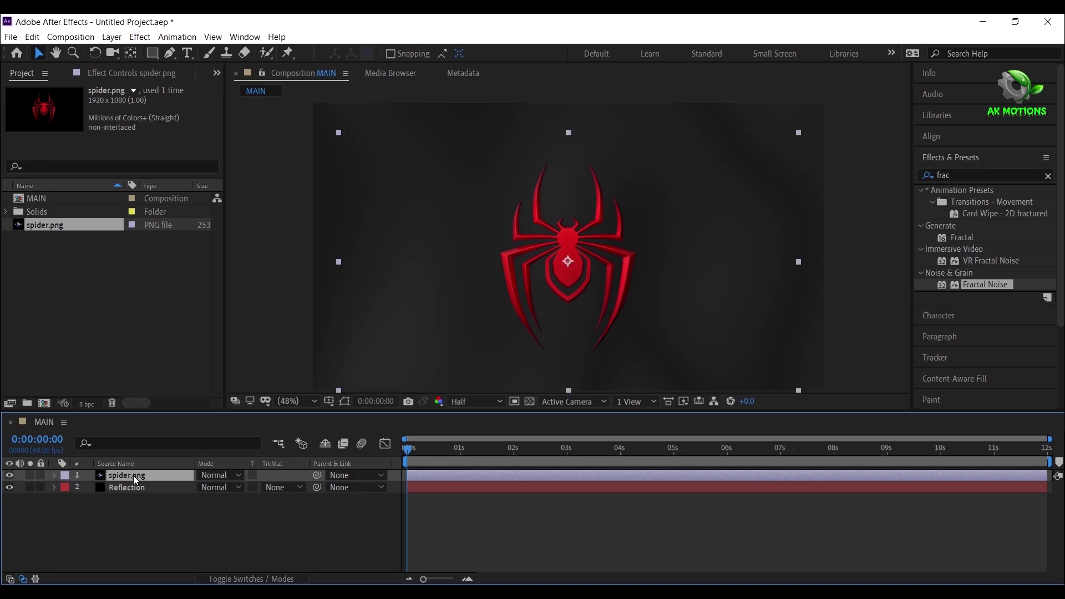
{"action": "left_click", "coordinate": [183, 424]}
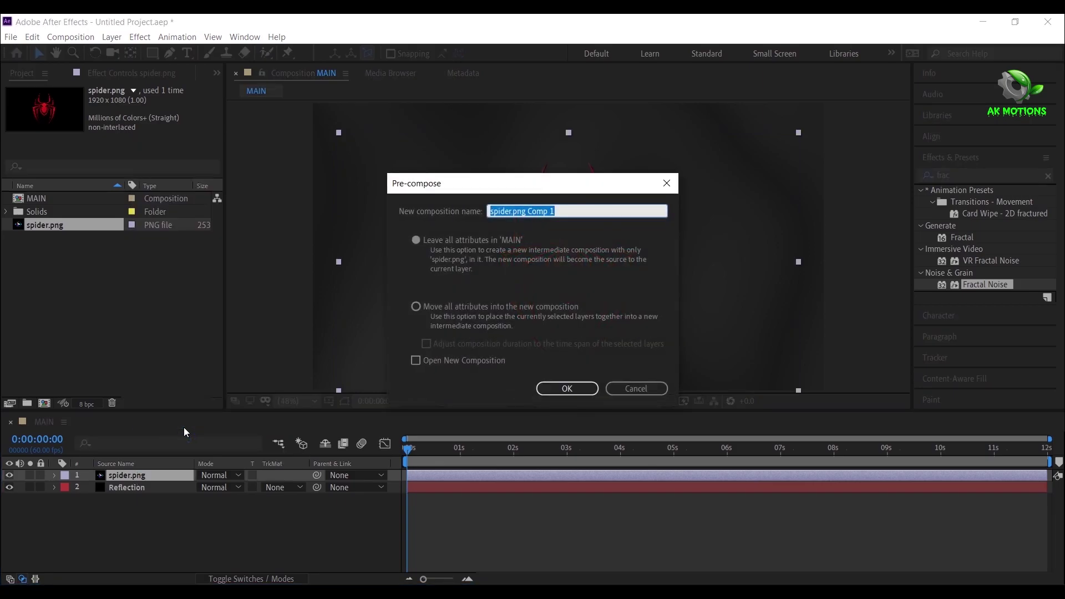
{"action": "type", "text": "logo"}
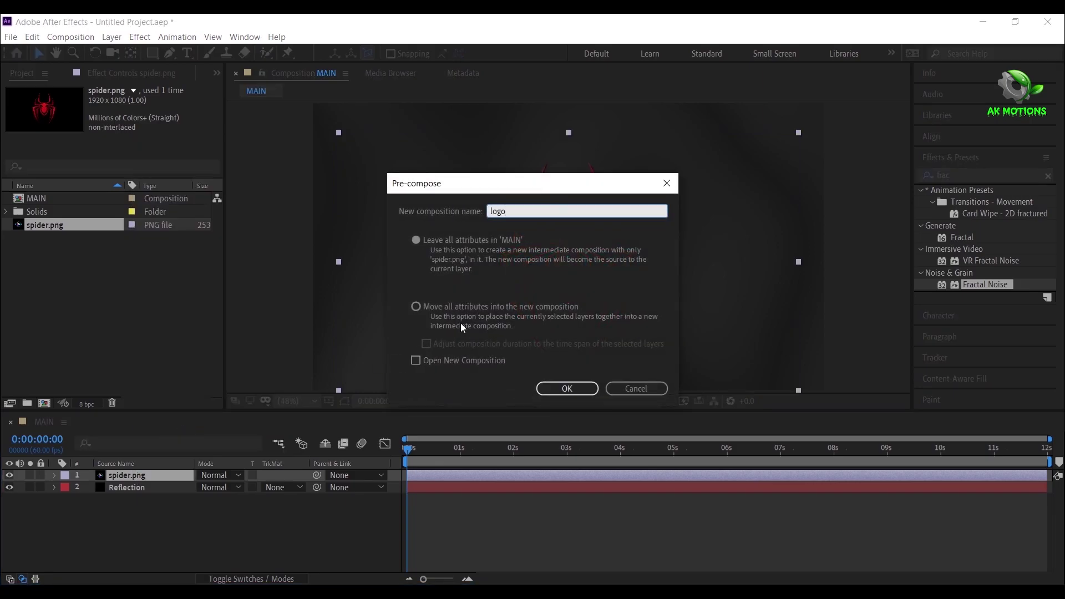
{"action": "left_click", "coordinate": [416, 307]}
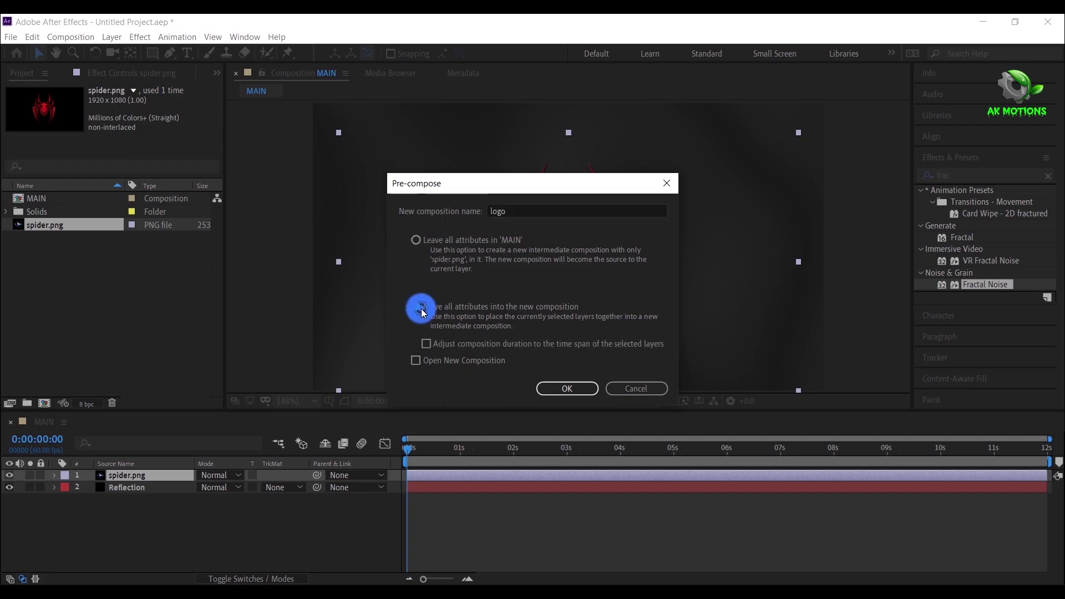
{"action": "left_click", "coordinate": [562, 388]}
Scale the Reflection layer down so it closely surrounds the spider, and shift it slightly downward to centre it on the logo.
{"action": "left_click", "coordinate": [138, 488]}
{"action": "key", "text": "s"}
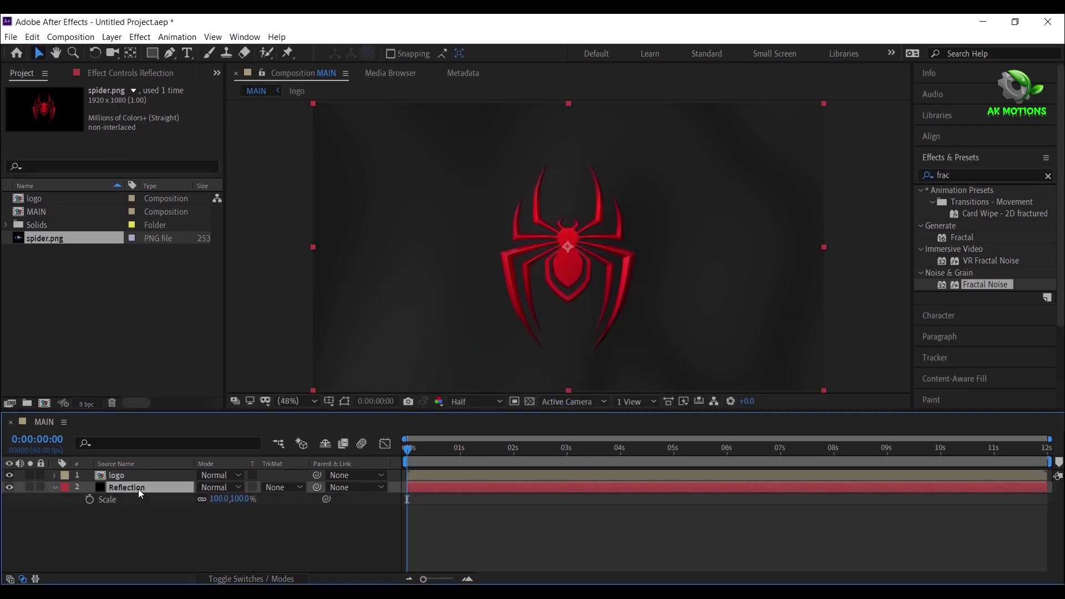
{"action": "left_click_drag", "start_coordinate": [218, 499], "coordinate": [199, 500]}
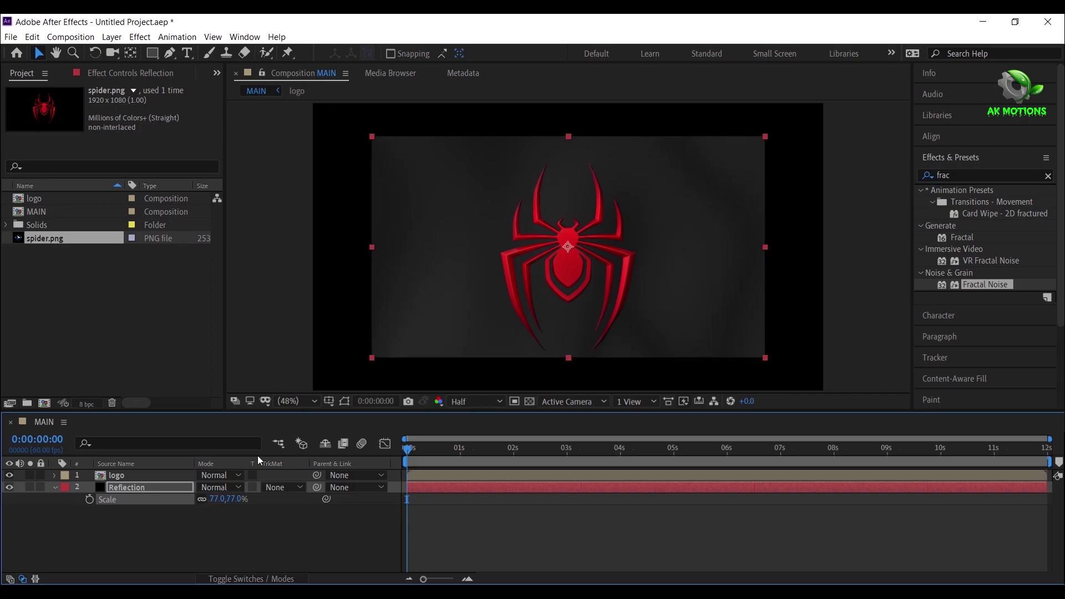
{"action": "left_click_drag", "start_coordinate": [570, 244], "coordinate": [570, 253]}
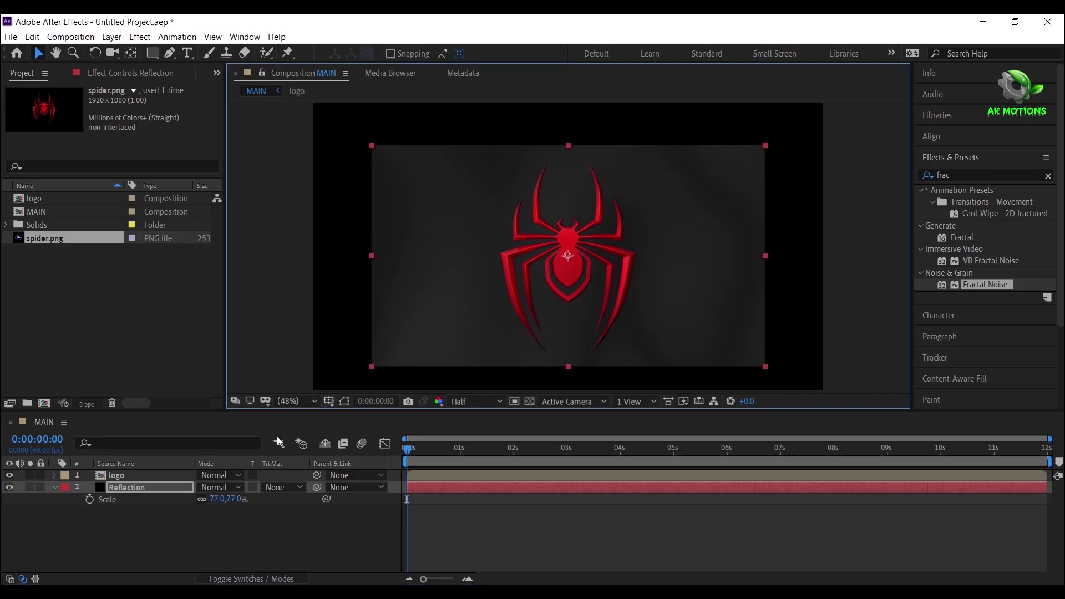
{"action": "left_click_drag", "start_coordinate": [220, 505], "coordinate": [209, 500]}
{"action": "left_click", "coordinate": [172, 524]}
{"action": "left_click", "coordinate": [55, 487]}
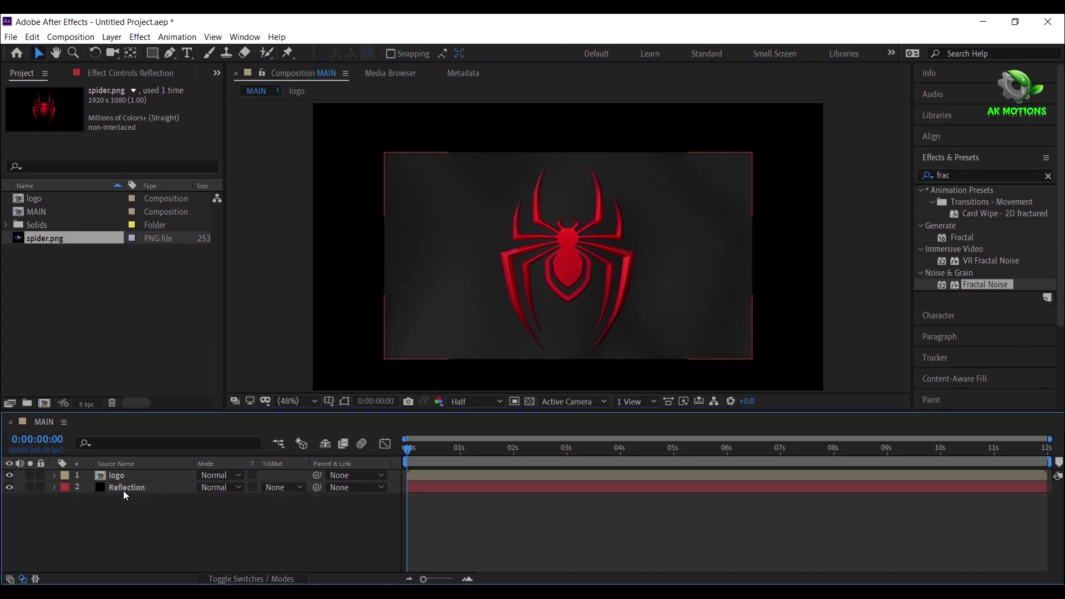
Pre-compose the Reflection layer as "Reflection Comp", moving all attributes into the new composition.
{"action": "right_click", "coordinate": [123, 491]}
{"action": "left_click", "coordinate": [164, 439]}
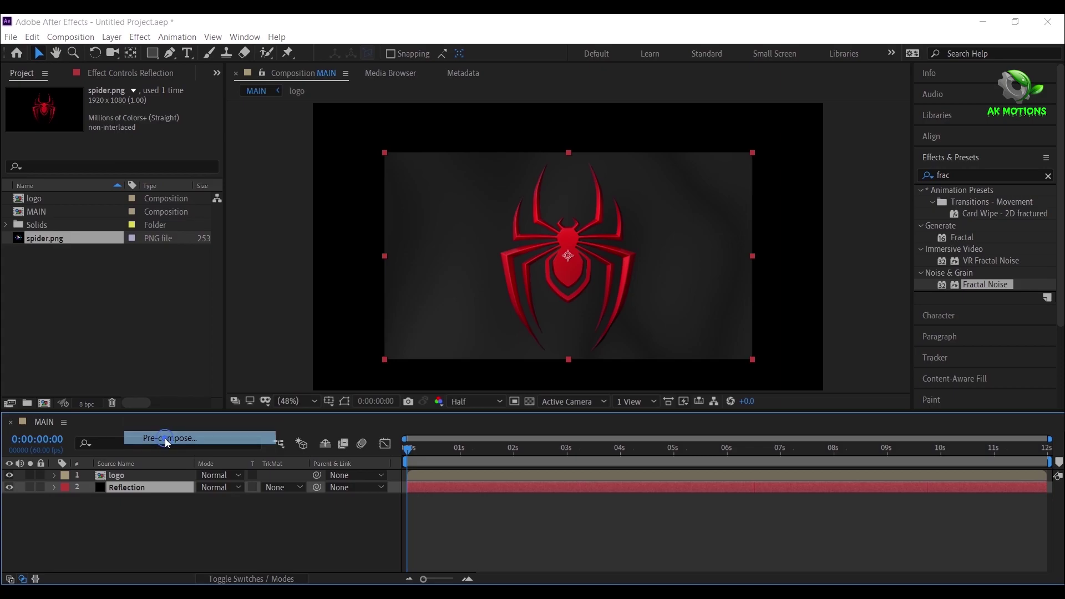
{"action": "left_click", "coordinate": [601, 212]}
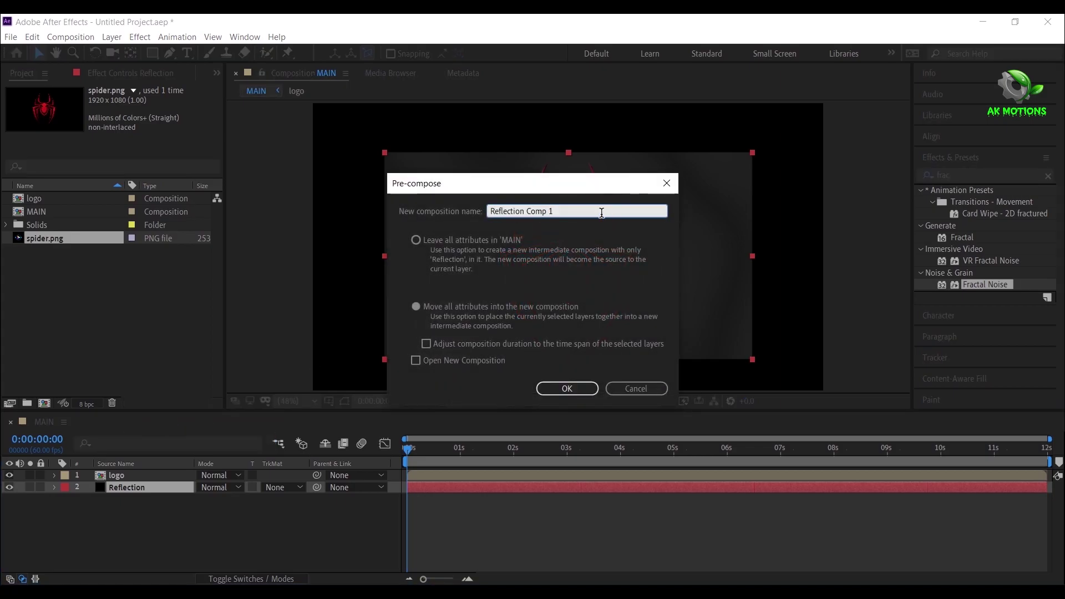
{"action": "left_click", "coordinate": [416, 307]}
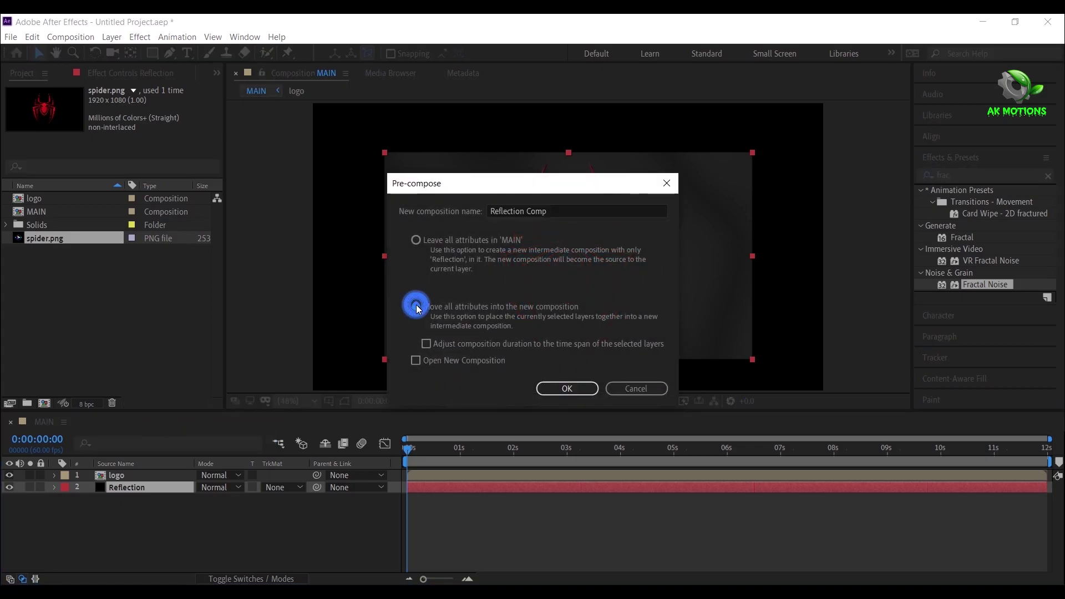
{"action": "left_click", "coordinate": [549, 392]}
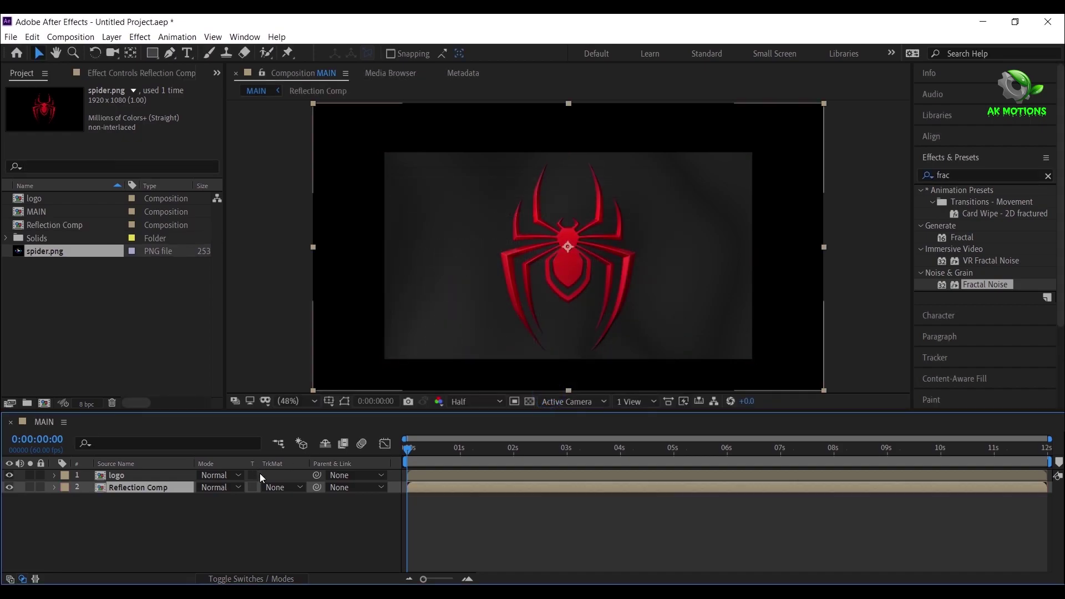
{"action": "left_click", "coordinate": [244, 528]}
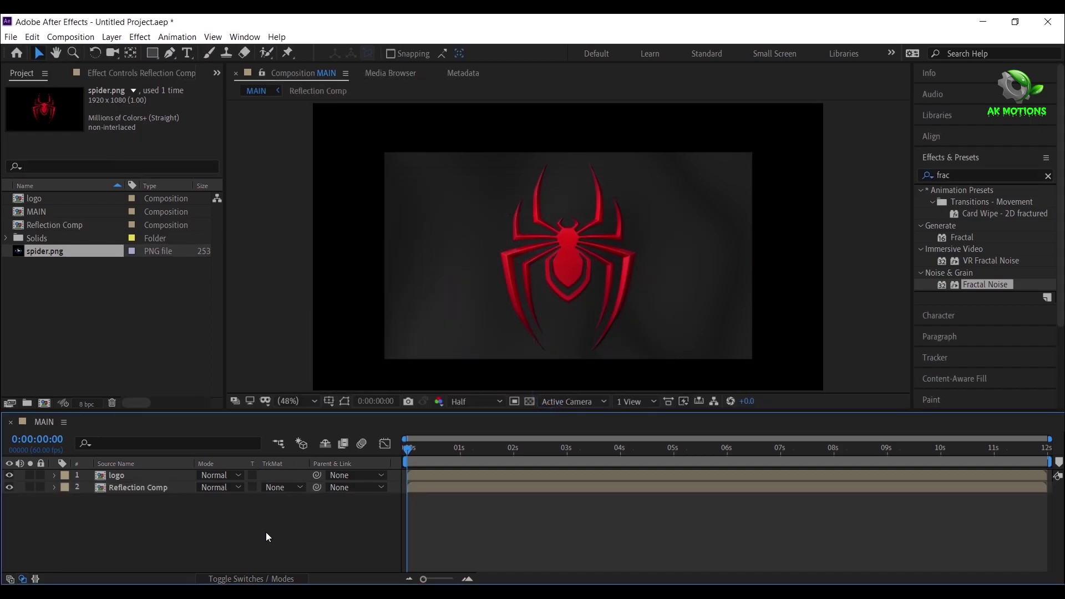
Set the Reflection Comp layer's track matte to Alpha Matte "logo".
{"action": "left_click", "coordinate": [254, 579]}
{"action": "left_click", "coordinate": [254, 579]}
{"action": "left_click", "coordinate": [280, 487]}
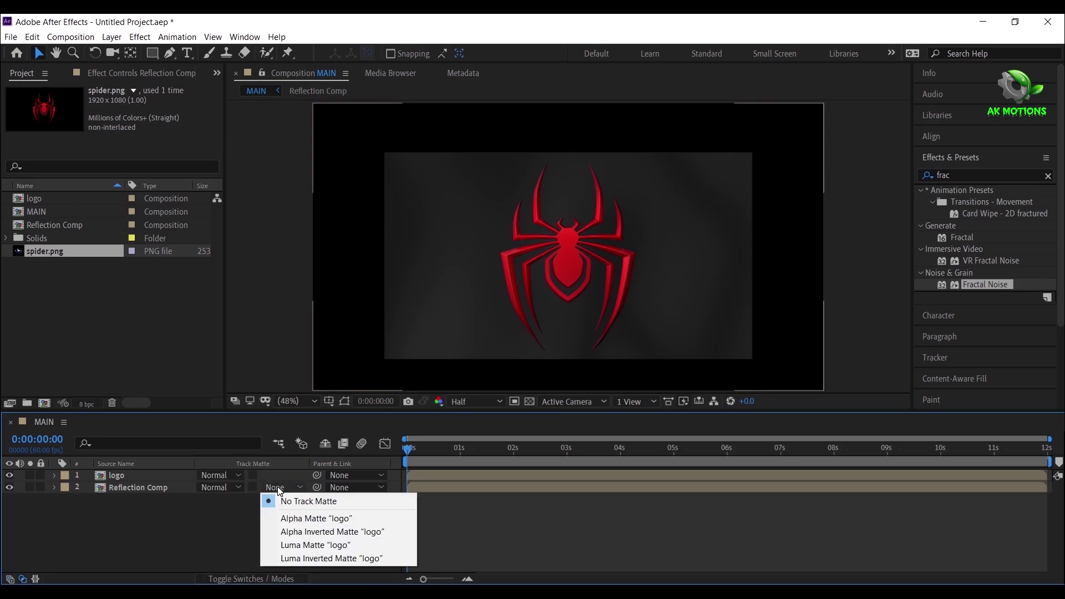
{"action": "left_click", "coordinate": [291, 518]}
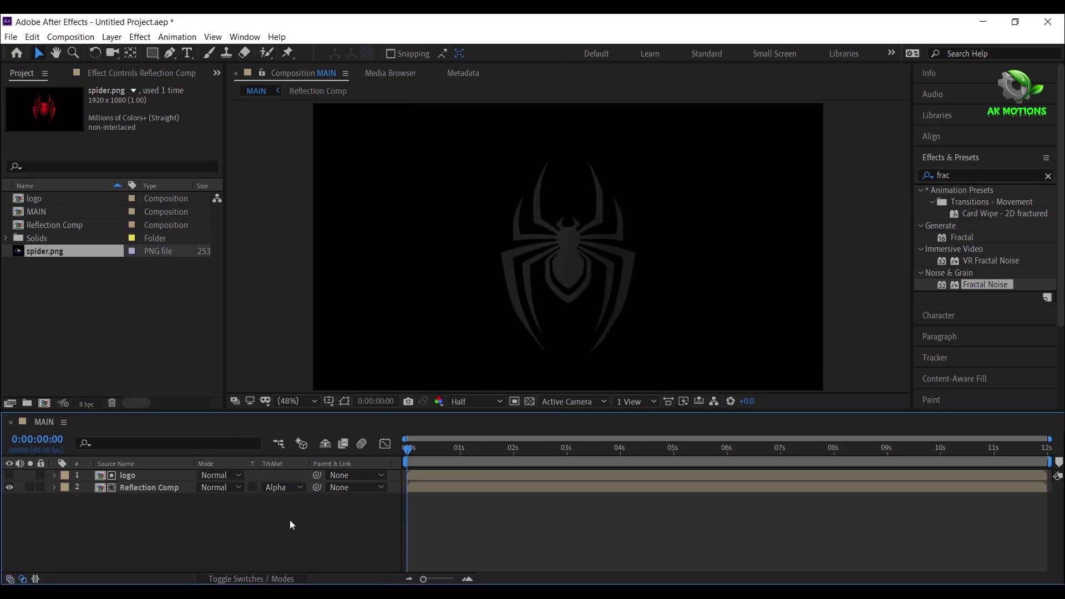
Inside Reflection Comp, keyframe the Reflection layer's Opacity at 100% at 0:00:05:58 and 0% at 0:00:06:32.
{"action": "double_click", "coordinate": [158, 488]}
{"action": "left_click", "coordinate": [143, 475]}
{"action": "key", "text": "t"}
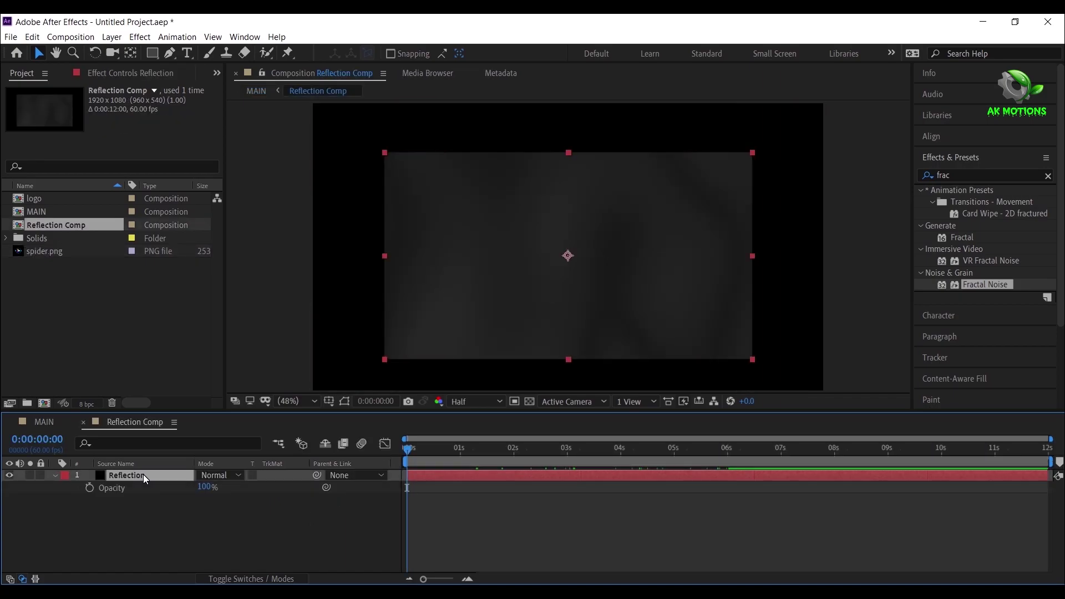
{"action": "left_click", "coordinate": [725, 457]}
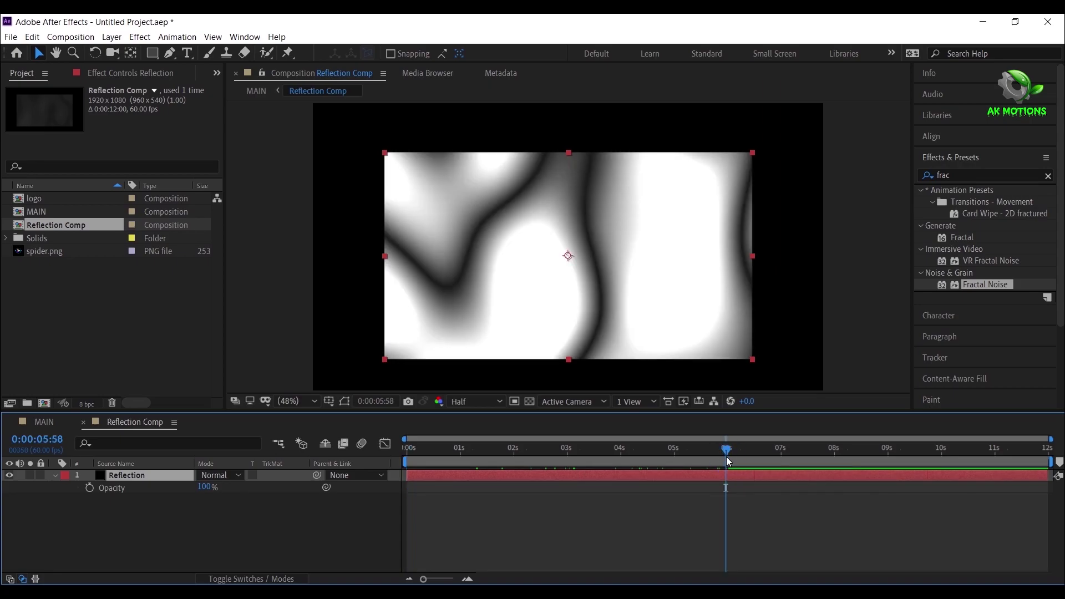
{"action": "left_click", "coordinate": [89, 487]}
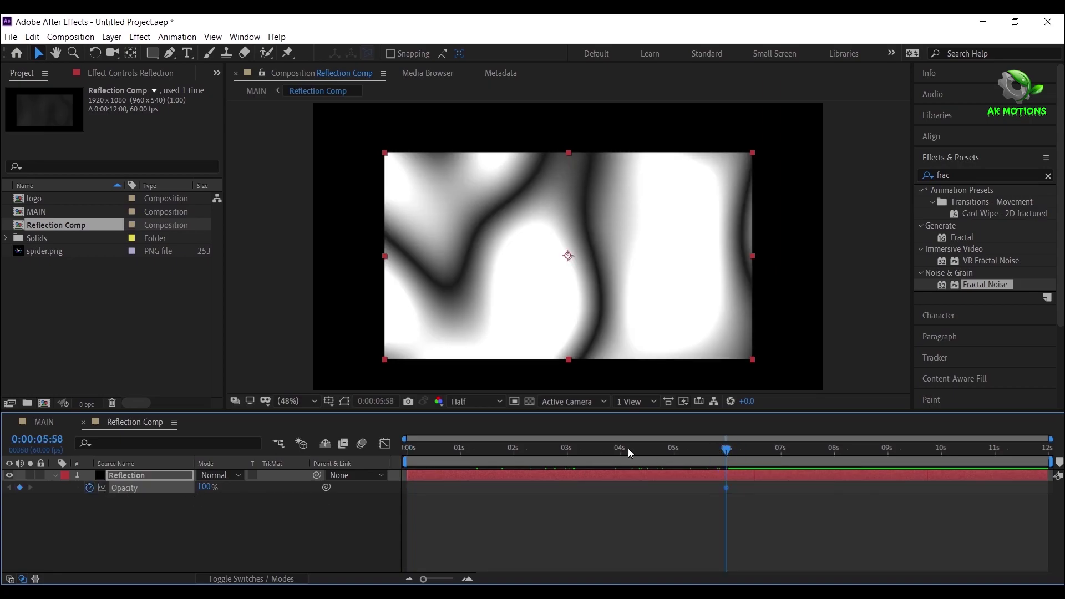
{"action": "left_click", "coordinate": [756, 450]}
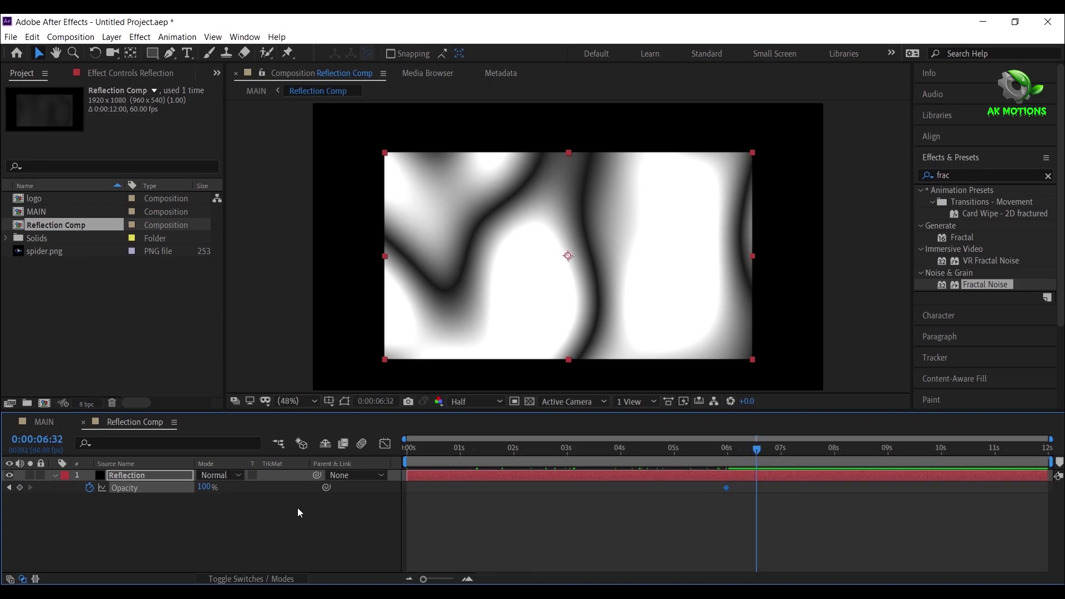
{"action": "left_click_drag", "start_coordinate": [210, 494], "coordinate": [161, 494]}
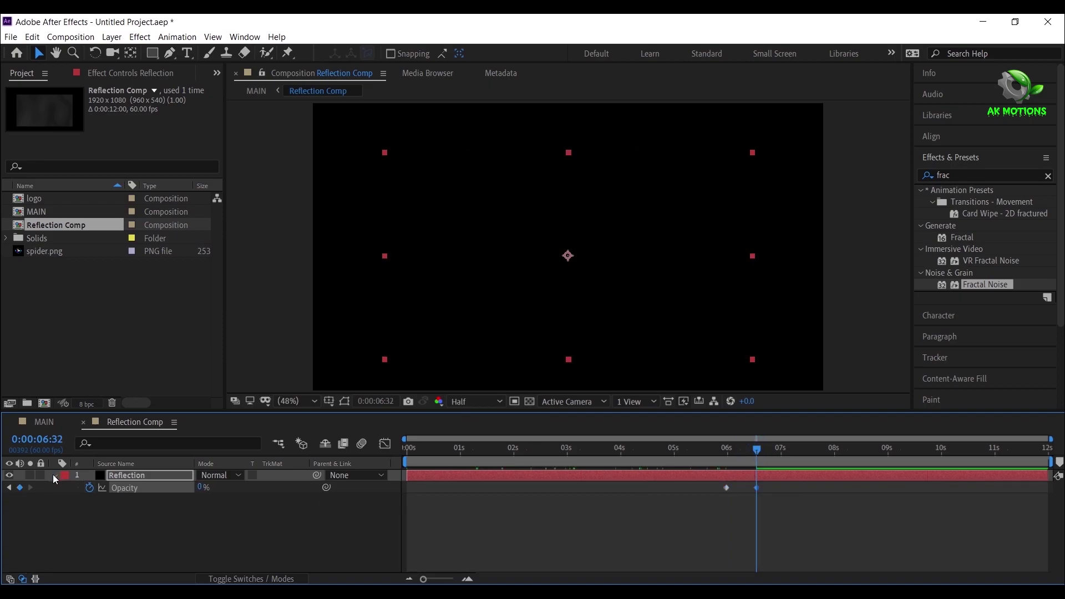
{"action": "left_click", "coordinate": [53, 475]}
{"action": "left_click", "coordinate": [132, 513]}
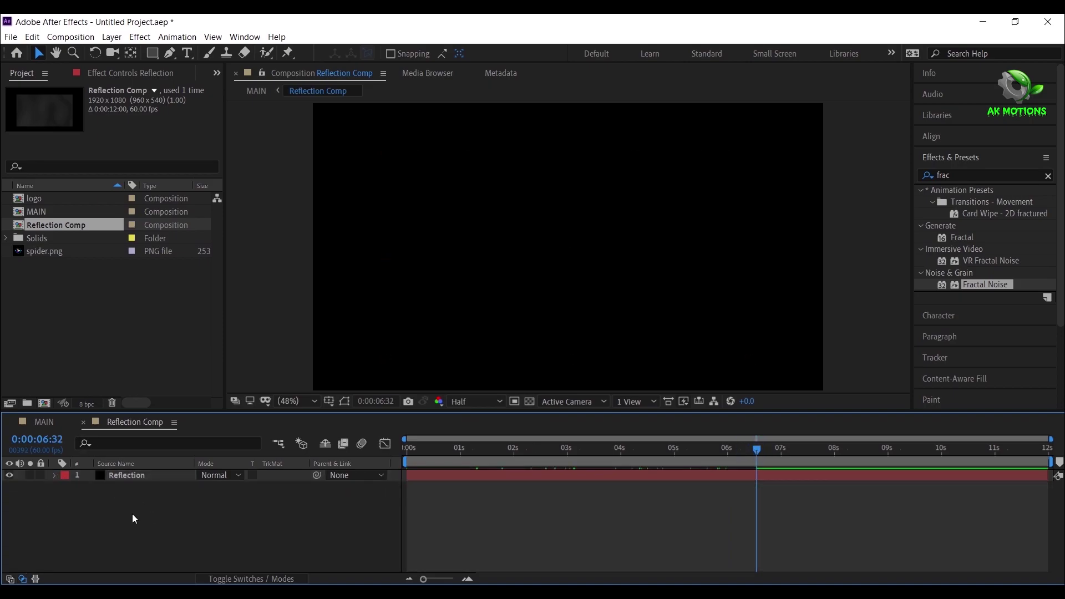
Return to the MAIN composition and scrub back to the start to review the matted reflection.
{"action": "left_click", "coordinate": [43, 422]}
{"action": "left_click", "coordinate": [749, 454]}
{"action": "left_click_drag", "start_coordinate": [749, 454], "coordinate": [409, 451]}
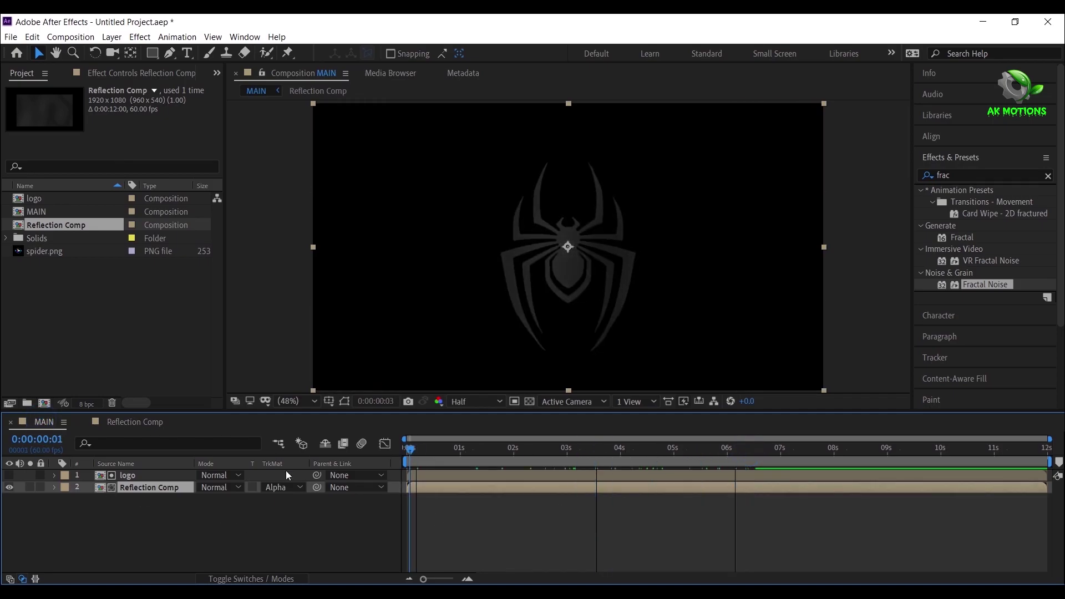
Apply the CC Glass effect to the Reflection Comp layer and set its Bump Map to the logo layer.
{"action": "left_click", "coordinate": [993, 175]}
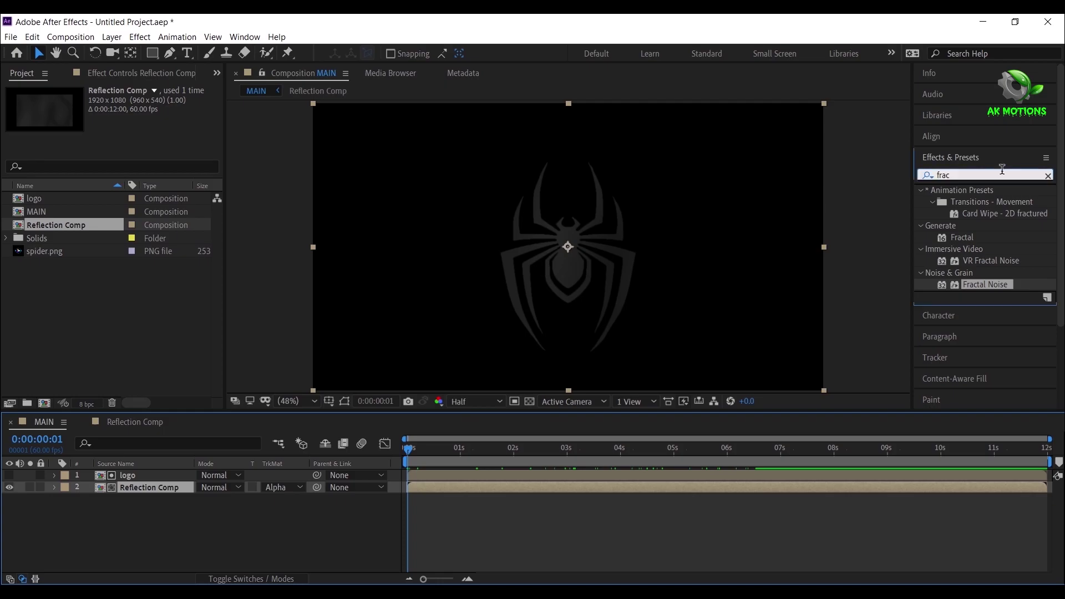
{"action": "type", "text": "cc gl"}
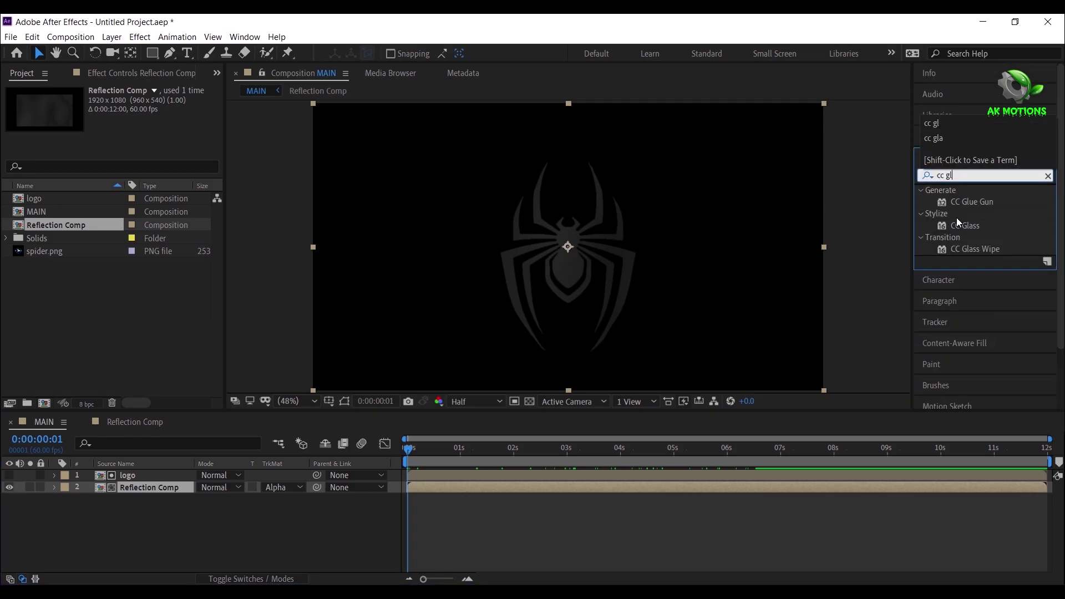
{"action": "double_click", "coordinate": [958, 225]}
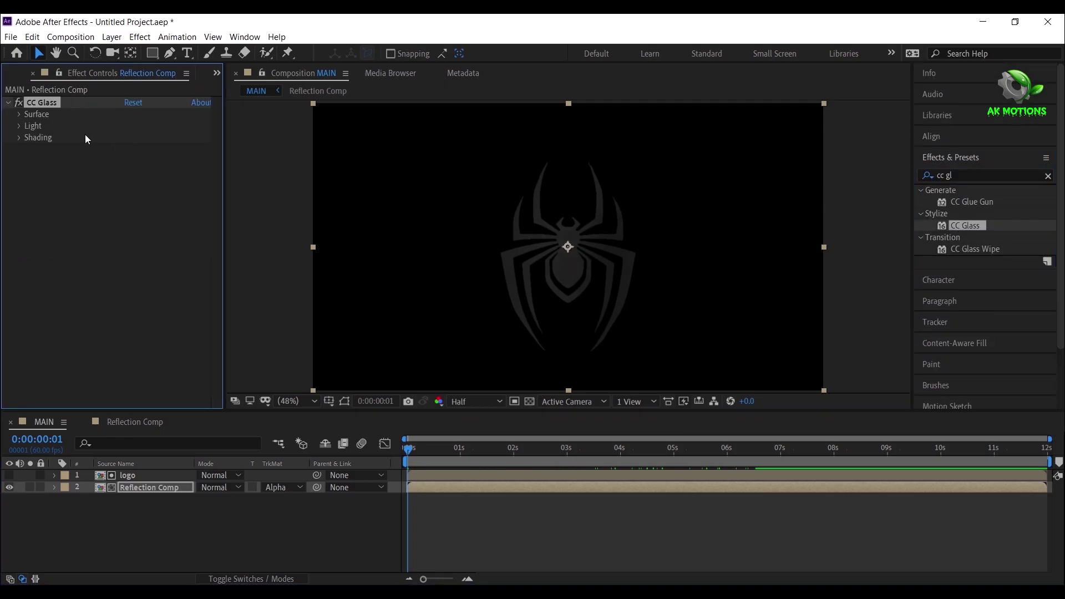
{"action": "left_click", "coordinate": [20, 116]}
{"action": "left_click", "coordinate": [141, 126]}
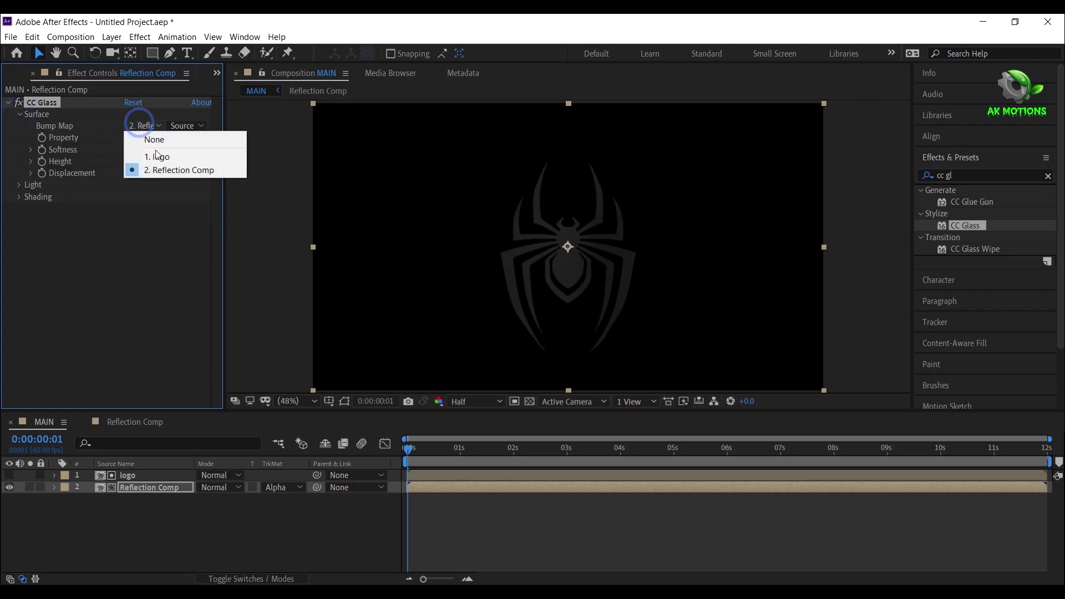
{"action": "left_click", "coordinate": [159, 158]}
Set the CC Glass Softness to 40 and Height to 30, and check the look at about one second.
{"action": "left_click", "coordinate": [131, 149]}
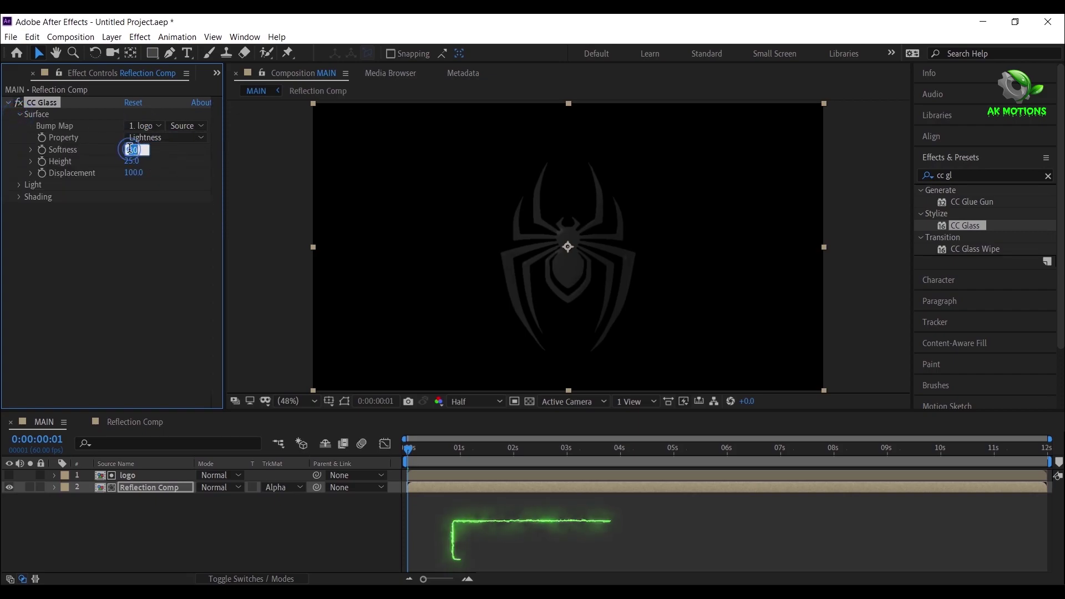
{"action": "type", "text": "40"}
{"action": "key", "text": "Return"}
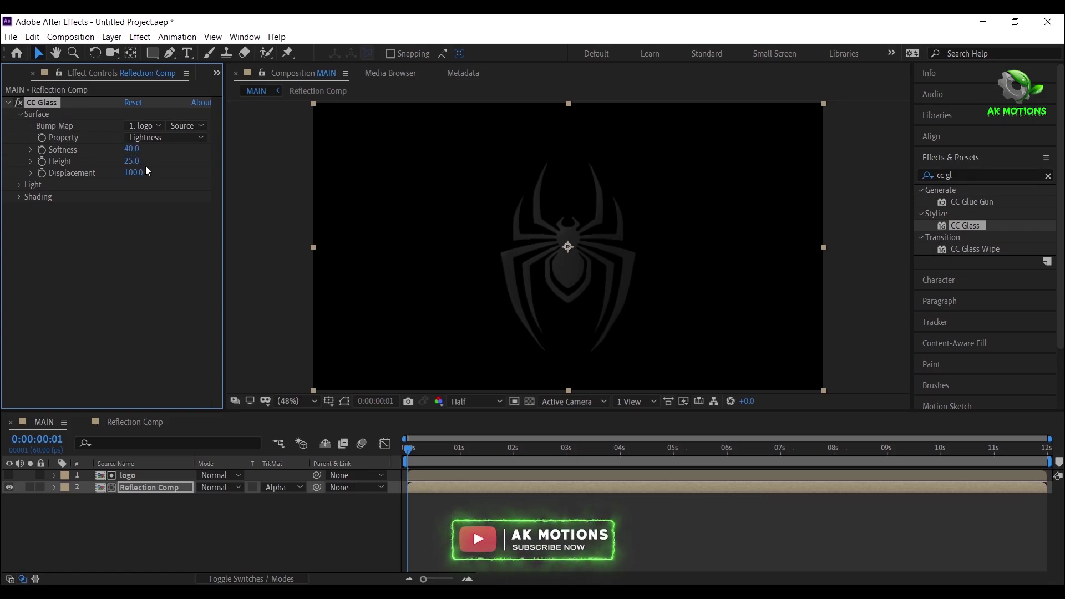
{"action": "left_click", "coordinate": [132, 161]}
{"action": "type", "text": "30"}
{"action": "key", "text": "Return"}
{"action": "left_click", "coordinate": [452, 460]}
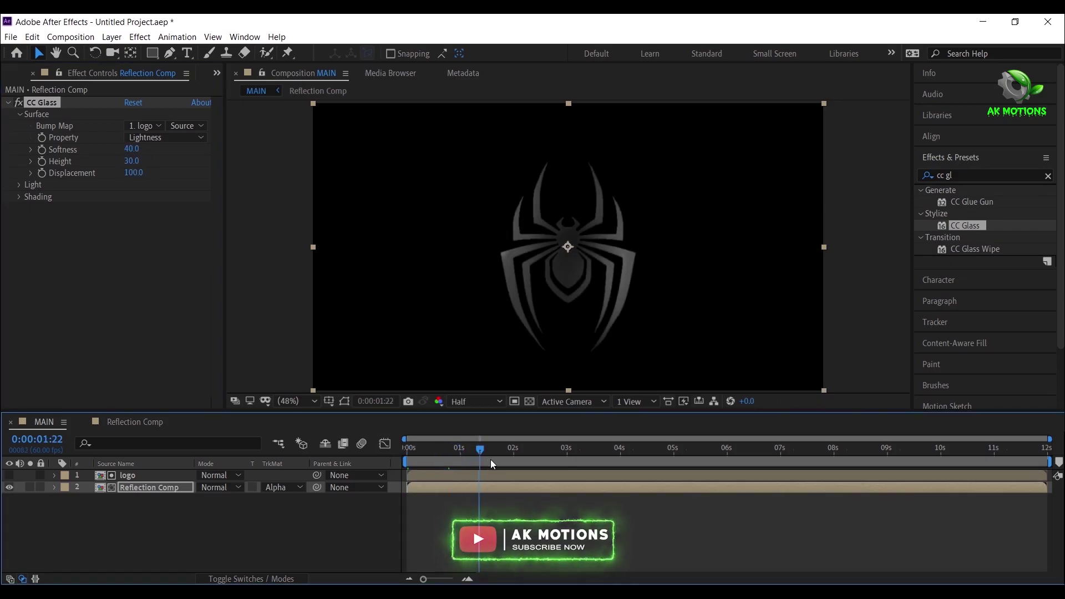
Set the CC Glass Softness to 20 and scrub the first two seconds to check the glass shading.
{"action": "left_click", "coordinate": [132, 150]}
{"action": "type", "text": "20"}
{"action": "key", "text": "Return"}
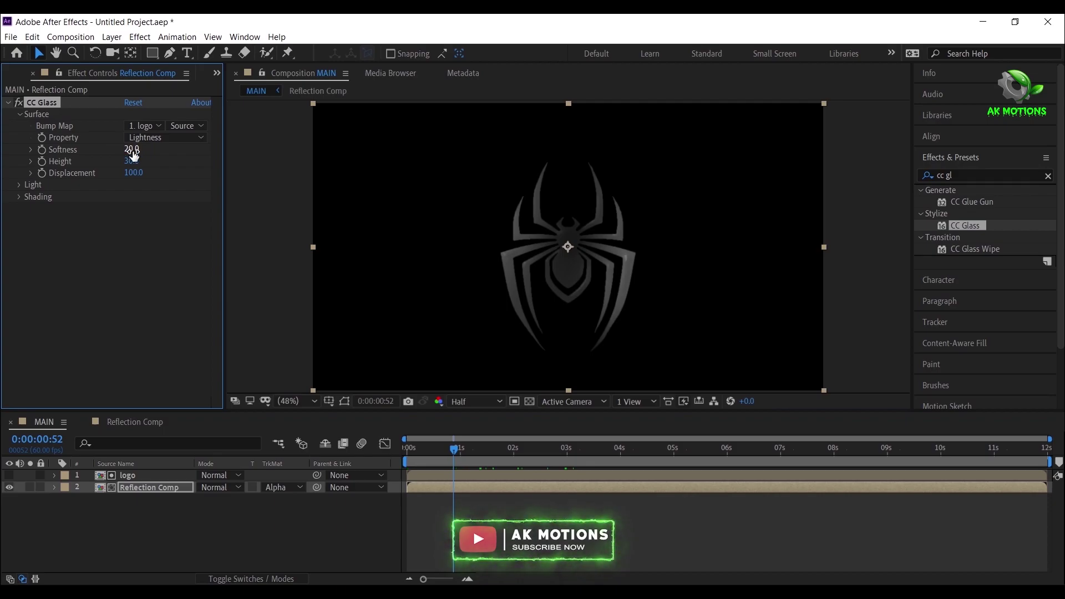
{"action": "left_click", "coordinate": [438, 452]}
{"action": "mouse_move", "coordinate": [438, 452]}
{"action": "left_mouse_down"}
{"action": "mouse_move", "coordinate": [413, 450]}
{"action": "mouse_move", "coordinate": [541, 458]}
{"action": "mouse_move", "coordinate": [491, 448]}
{"action": "left_mouse_up"}
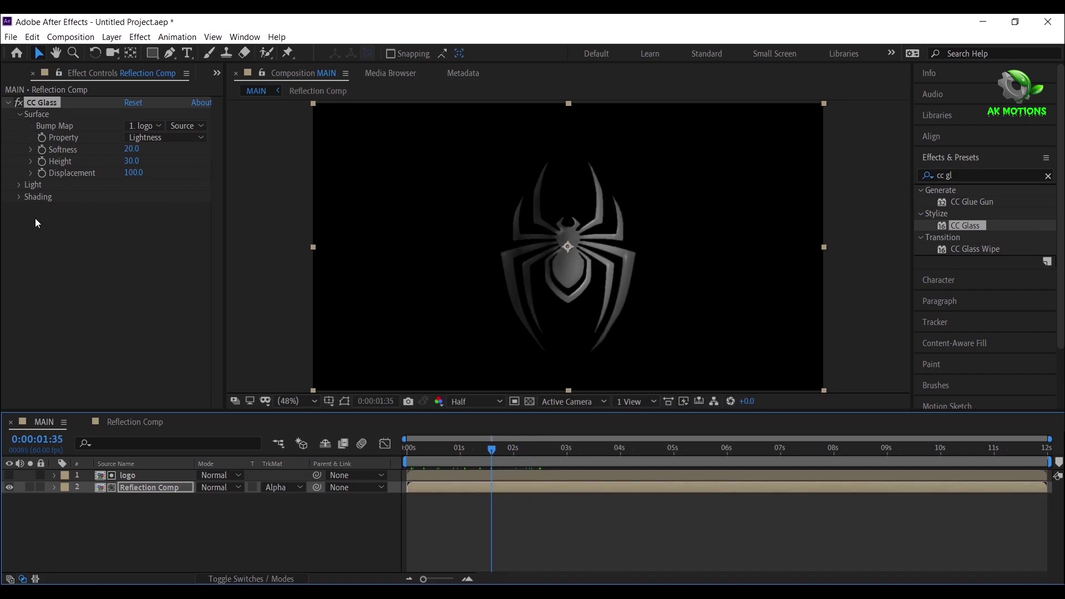
Set the CC Glass shading to an Ambient of 0 and a Diffuse of 0.
{"action": "left_click", "coordinate": [18, 198]}
{"action": "left_click", "coordinate": [132, 207]}
{"action": "type", "text": "0"}
{"action": "key", "text": "Return"}
{"action": "left_click", "coordinate": [139, 220]}
{"action": "type", "text": "0"}
{"action": "key", "text": "Return"}
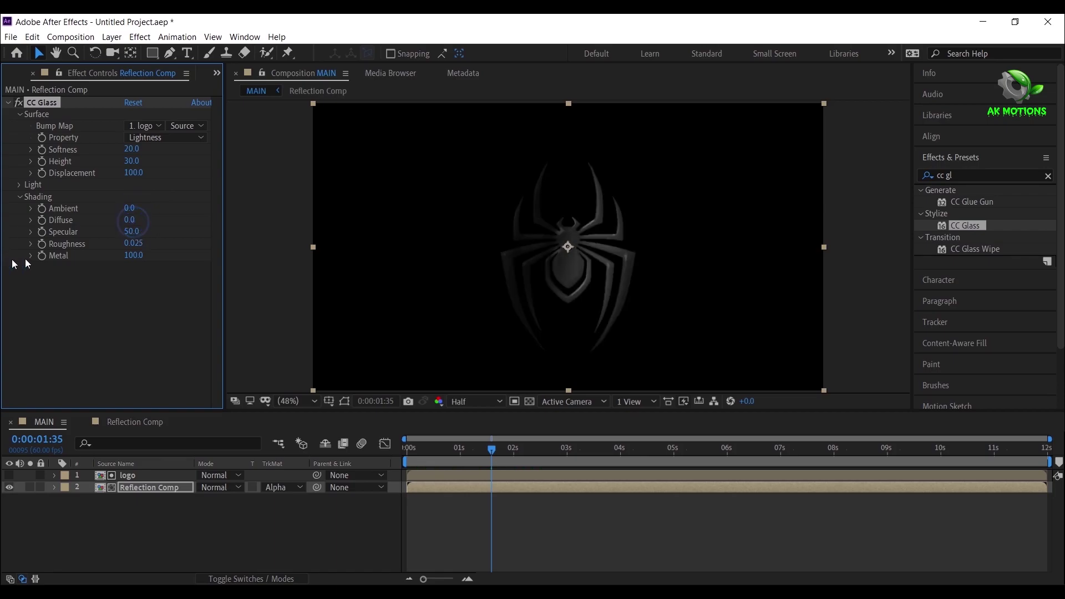
Set the CC Glass Specular to 100 and Roughness to 0.5, then collapse the shading settings.
{"action": "left_click", "coordinate": [131, 231]}
{"action": "type", "text": "100"}
{"action": "key", "text": "Return"}
{"action": "left_click", "coordinate": [136, 243]}
{"action": "type", "text": "0.5"}
{"action": "key", "text": "Return"}
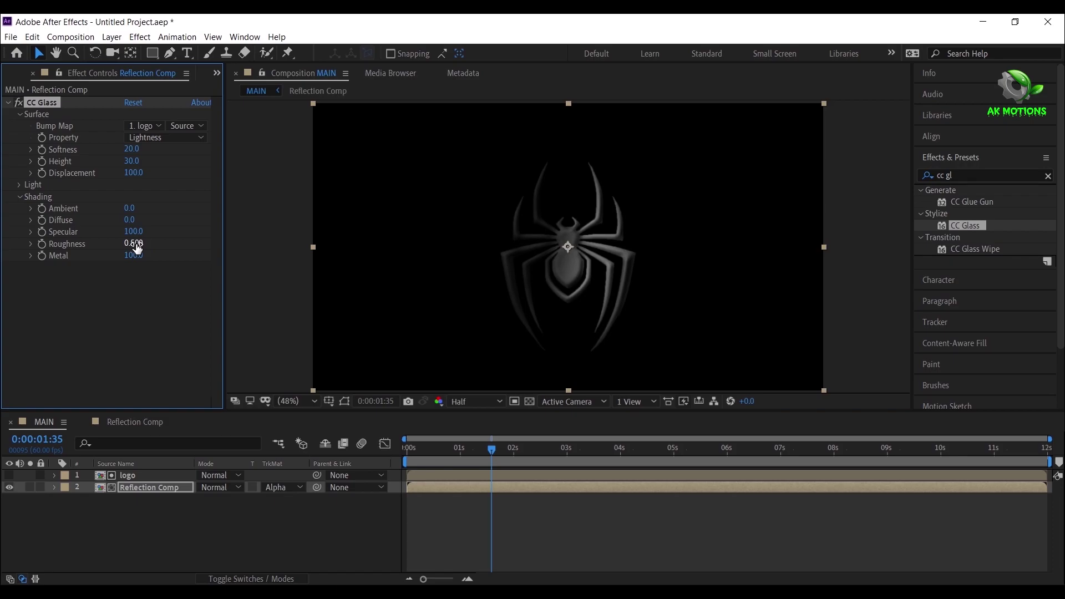
{"action": "left_click", "coordinate": [148, 294]}
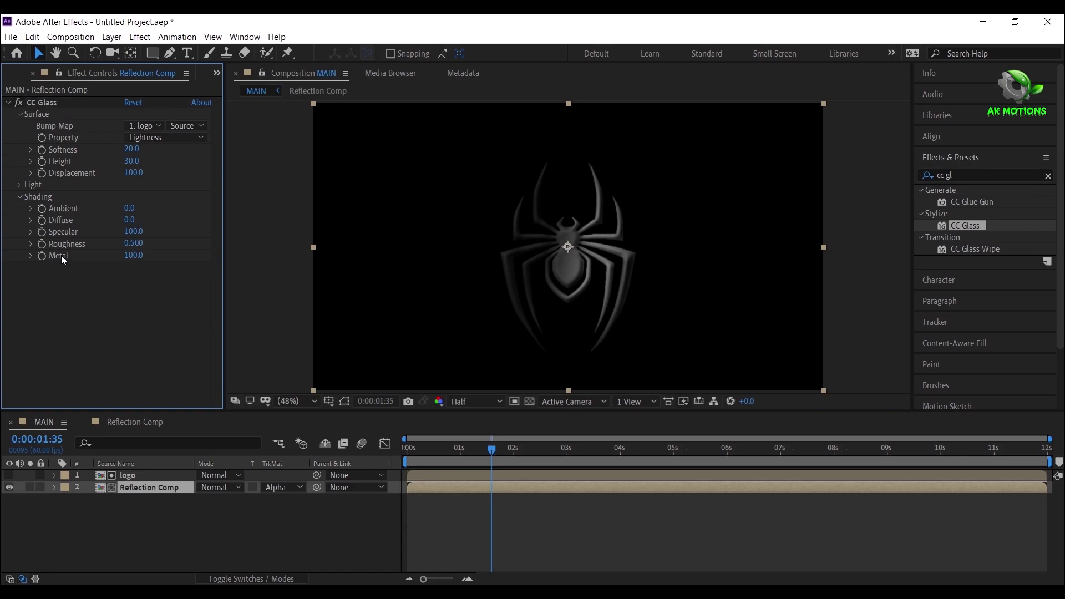
{"action": "left_click", "coordinate": [19, 197]}
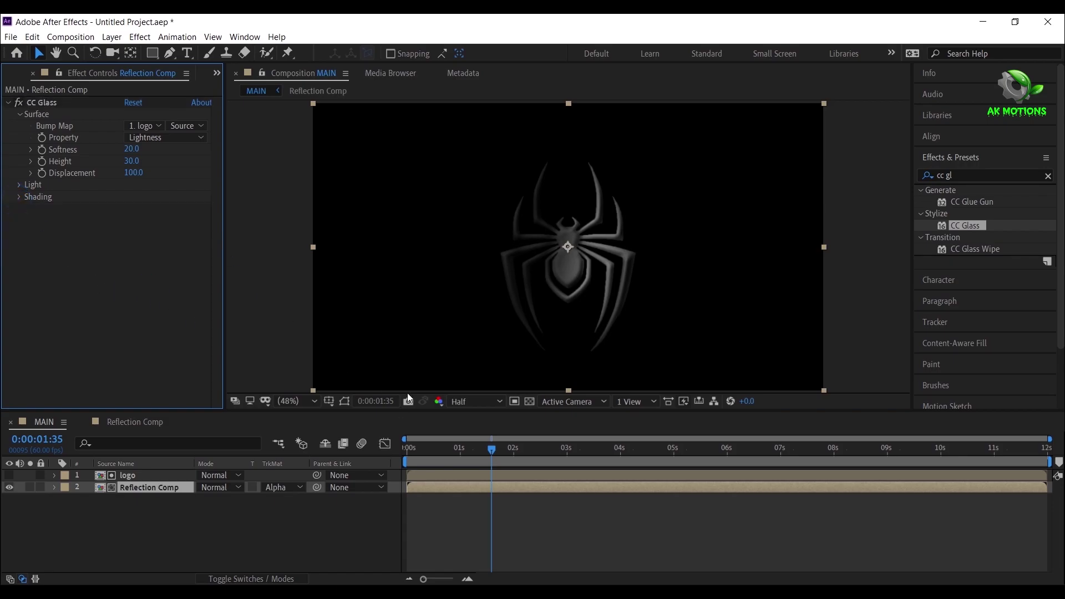
Keyframe the CC Glass Light Height at 10 at the start of the composition.
{"action": "key", "text": "Home"}
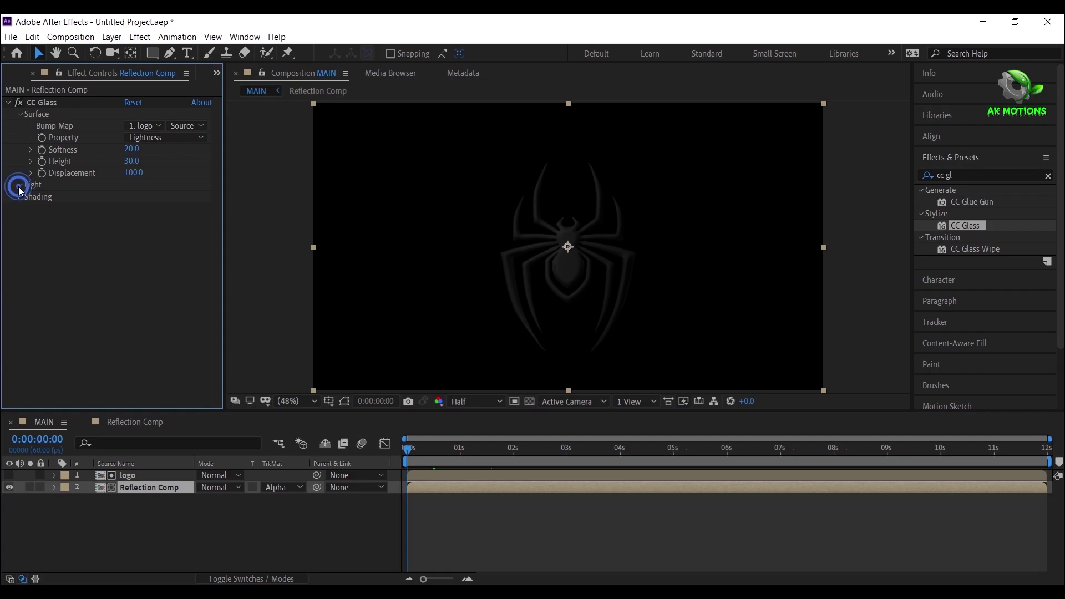
{"action": "left_click", "coordinate": [19, 185]}
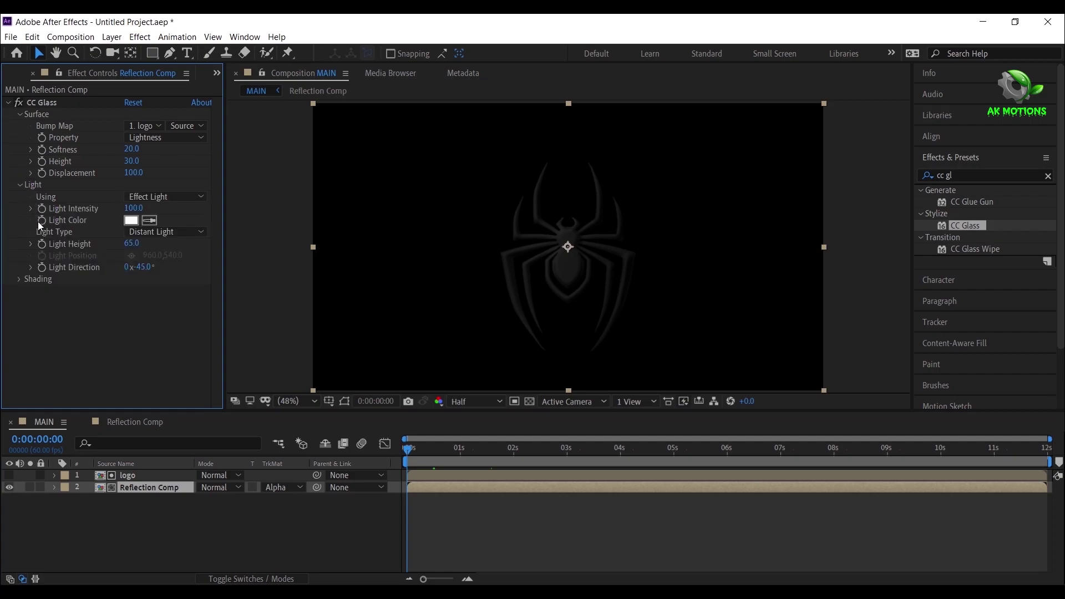
{"action": "left_click", "coordinate": [41, 244]}
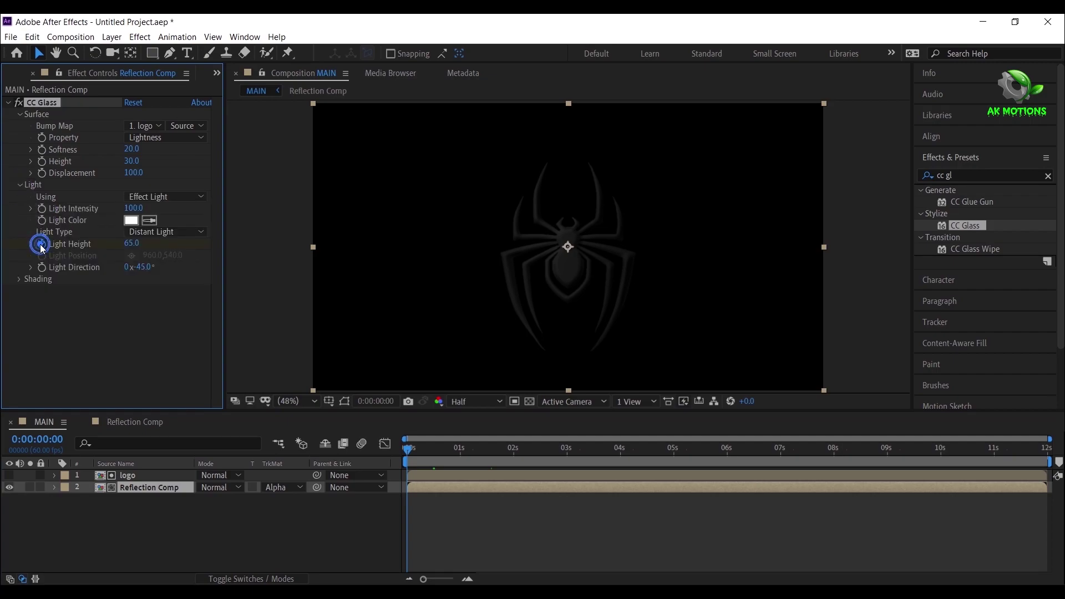
{"action": "left_click", "coordinate": [127, 248]}
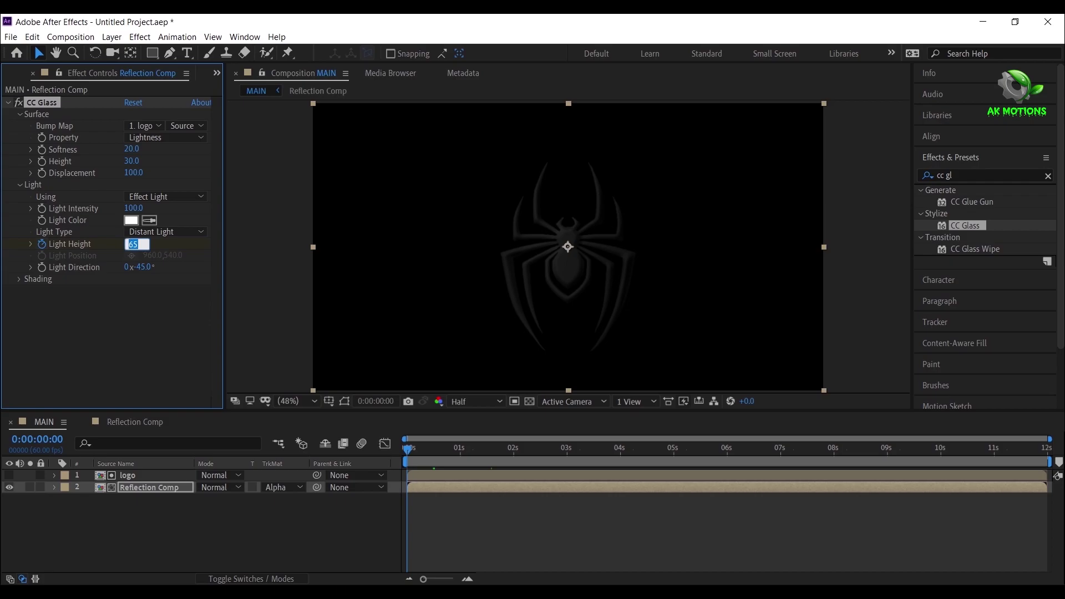
{"action": "type", "text": "10"}
{"action": "key", "text": "Return"}
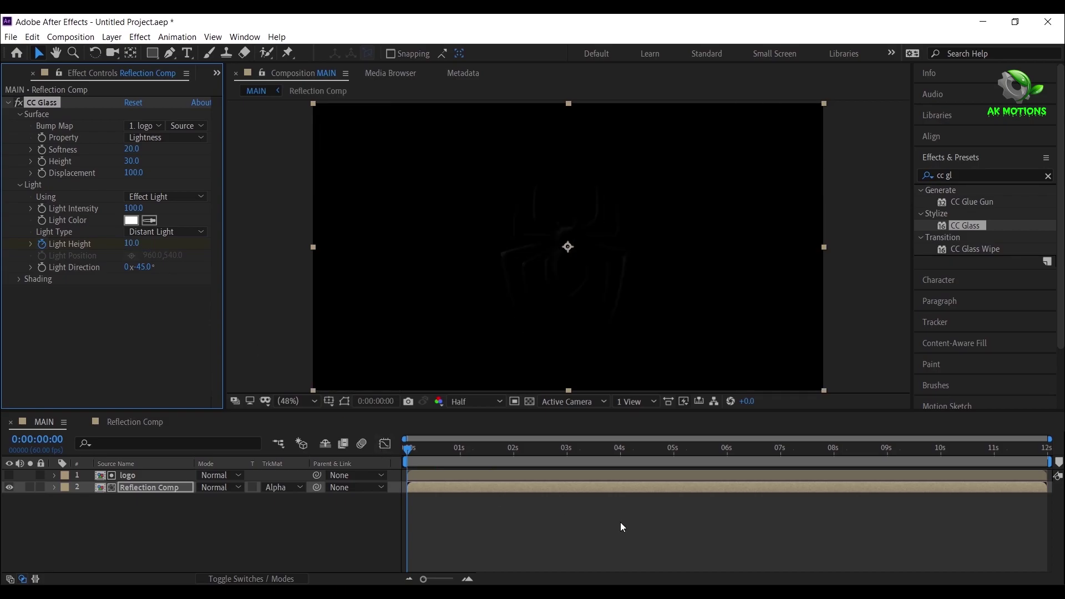
Add a Light Height keyframe of 100 at 0:00:04:59.
{"action": "left_click", "coordinate": [674, 452]}
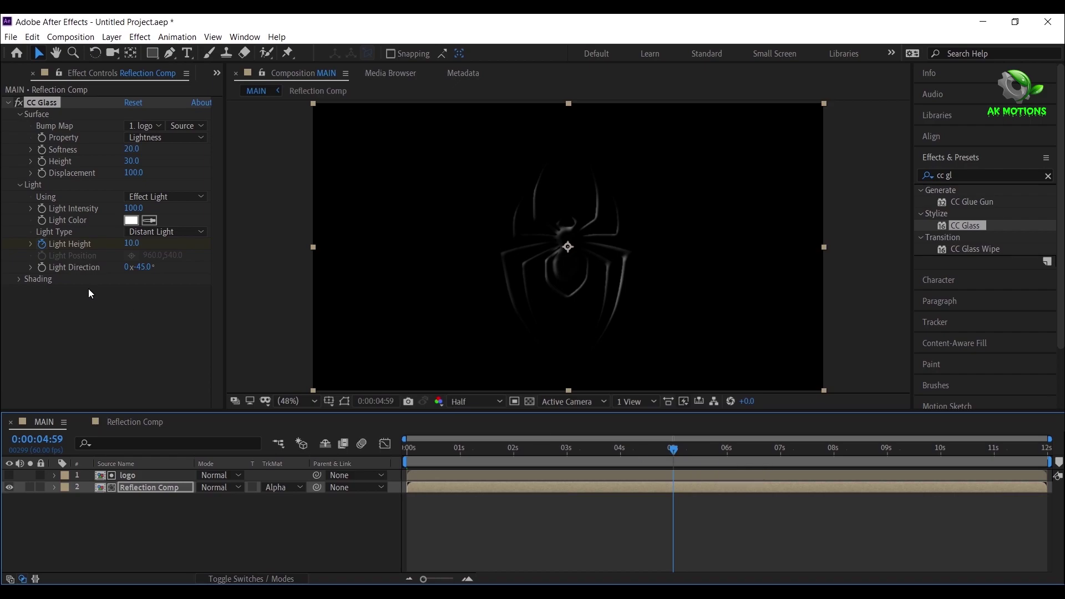
{"action": "left_click", "coordinate": [132, 244]}
{"action": "type", "text": "1"}
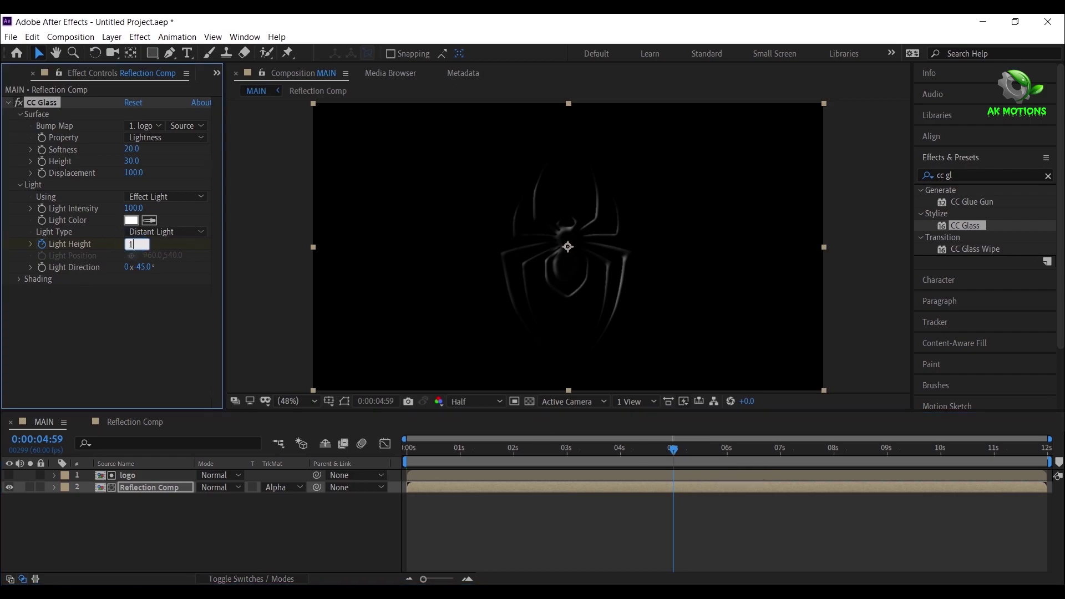
{"action": "type", "text": "00"}
{"action": "key", "text": "Return"}
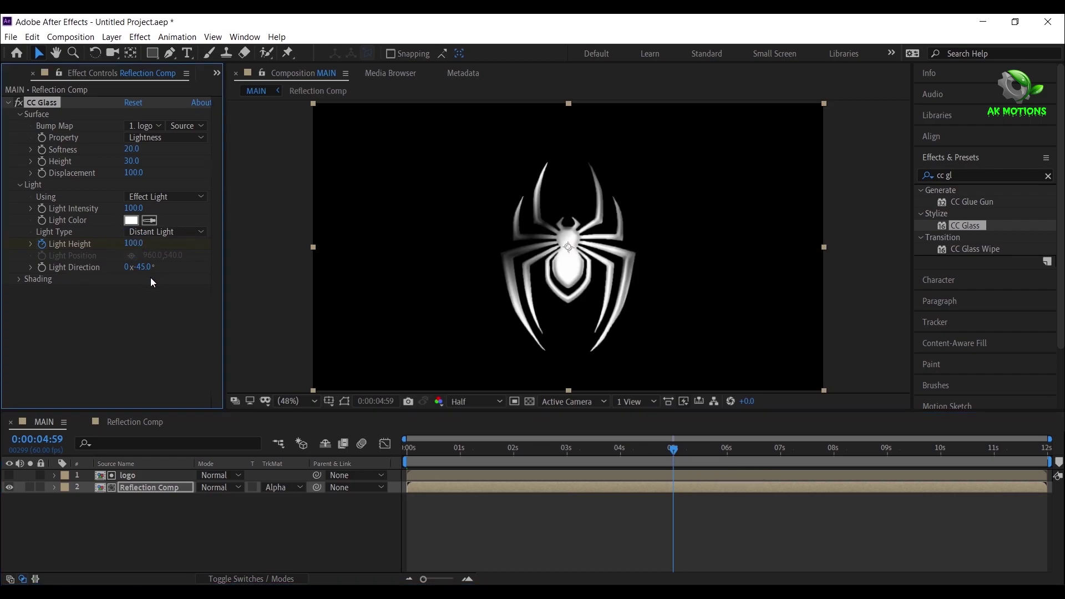
Reveal the Reflection Comp layer's keyframes and preview the Light Height animation from the start.
{"action": "left_click", "coordinate": [95, 542]}
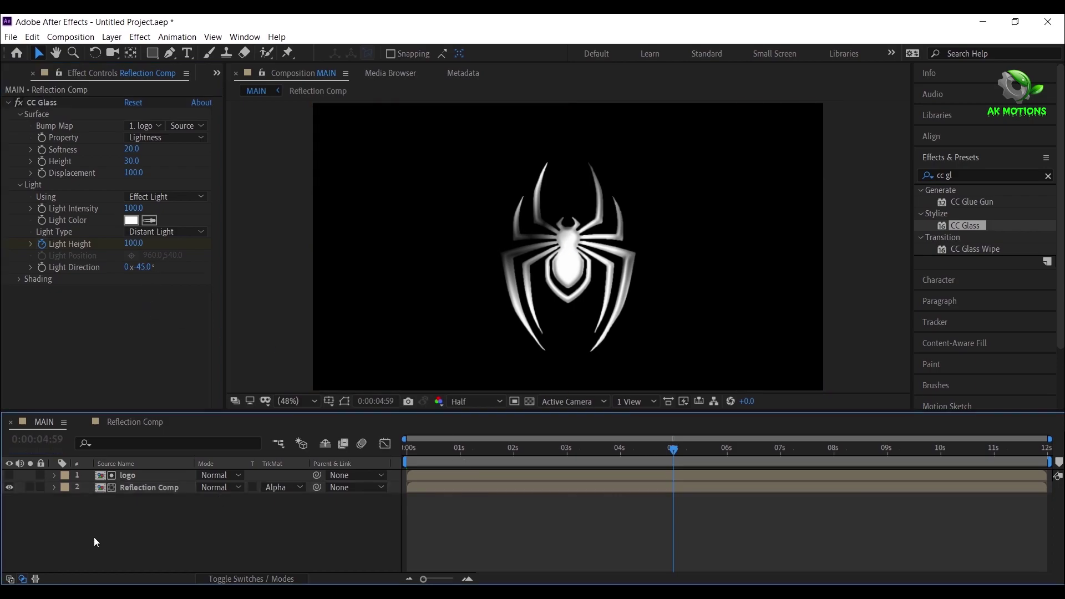
{"action": "left_click", "coordinate": [163, 488]}
{"action": "key", "text": "u"}
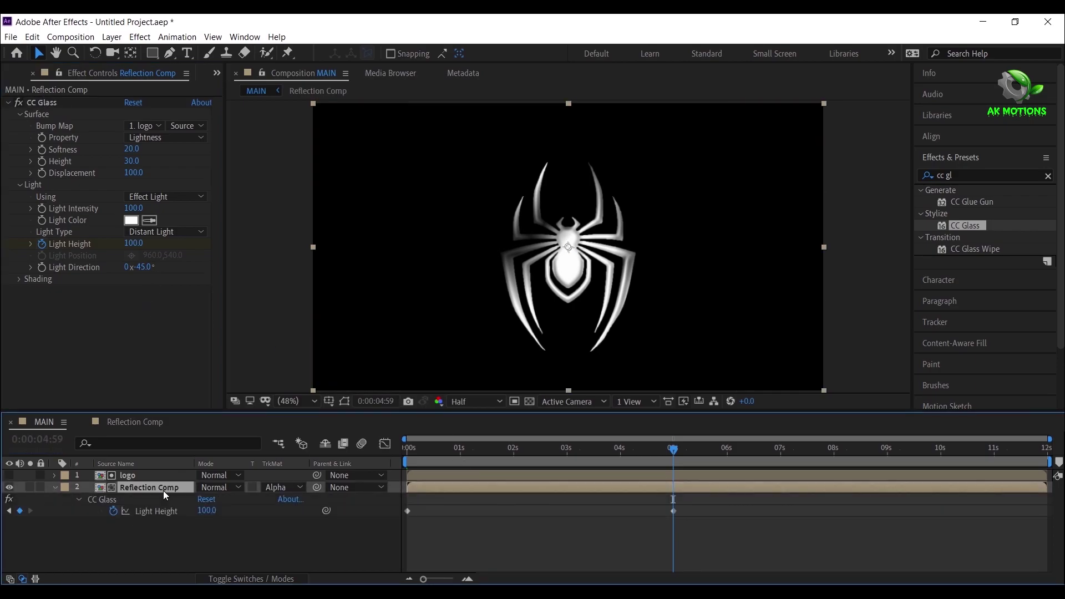
{"action": "left_click_drag", "start_coordinate": [454, 459], "coordinate": [241, 488]}
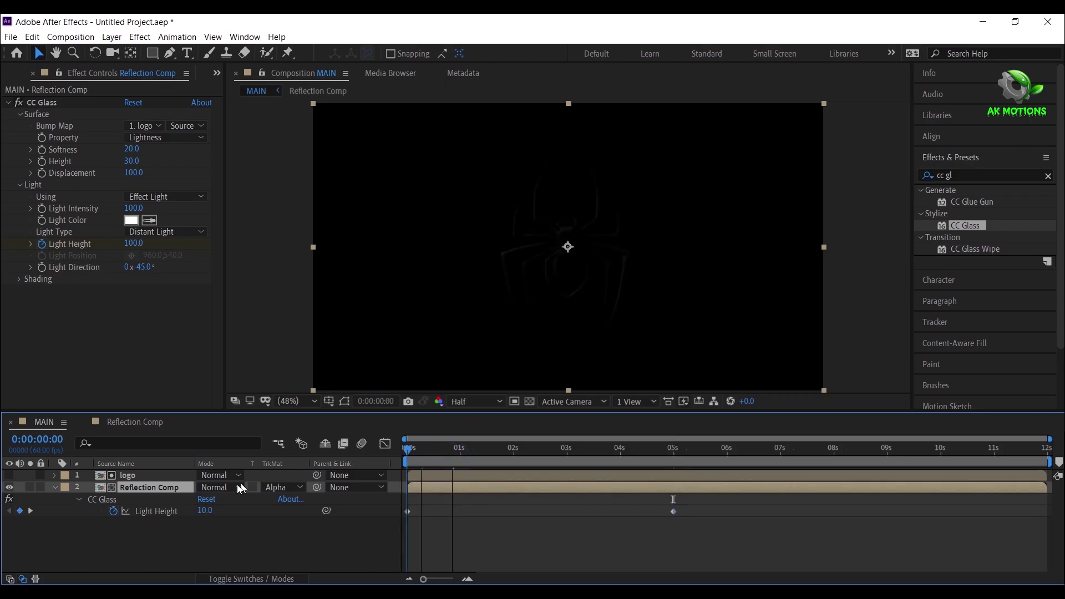
Keyframe the CC Glass Light Color from white at the start to teal 008D8D at 0:00:01:02, and reveal its keyframes.
{"action": "left_click", "coordinate": [42, 220]}
{"action": "left_click", "coordinate": [461, 458]}
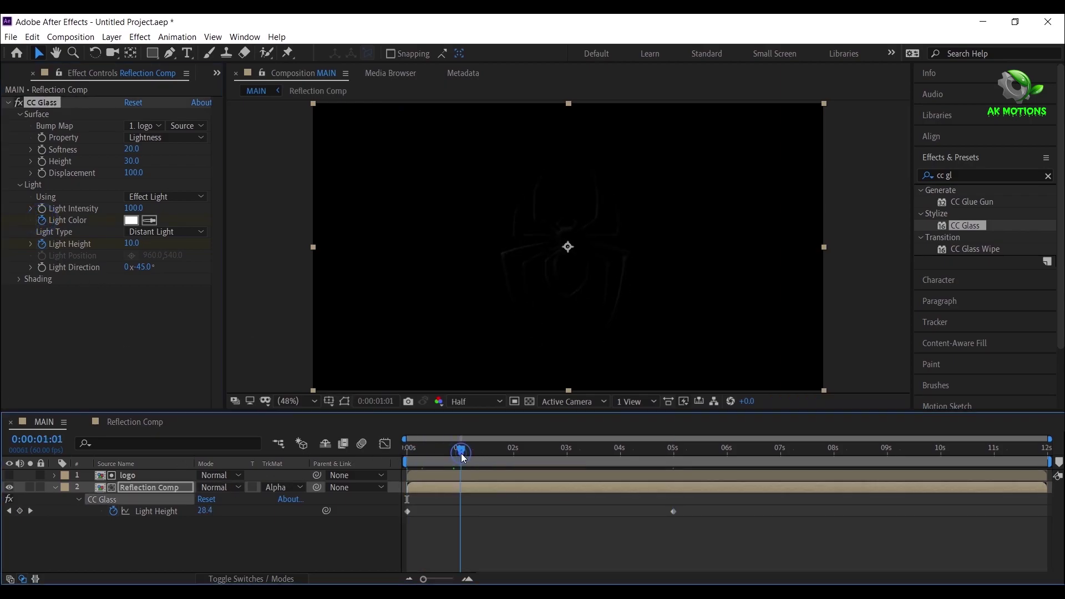
{"action": "left_click", "coordinate": [132, 220]}
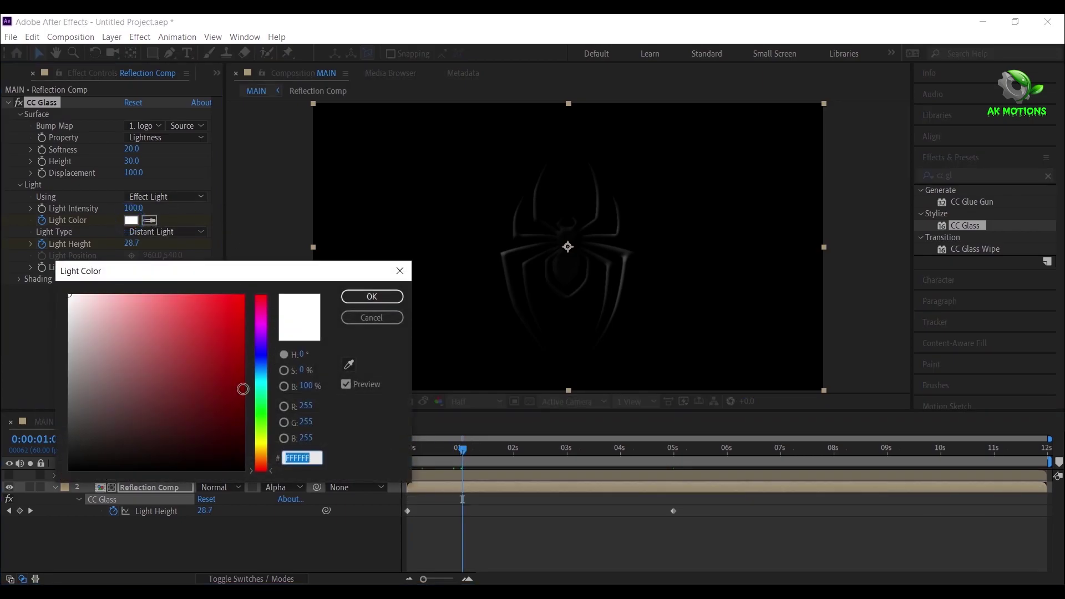
{"action": "left_click", "coordinate": [264, 382]}
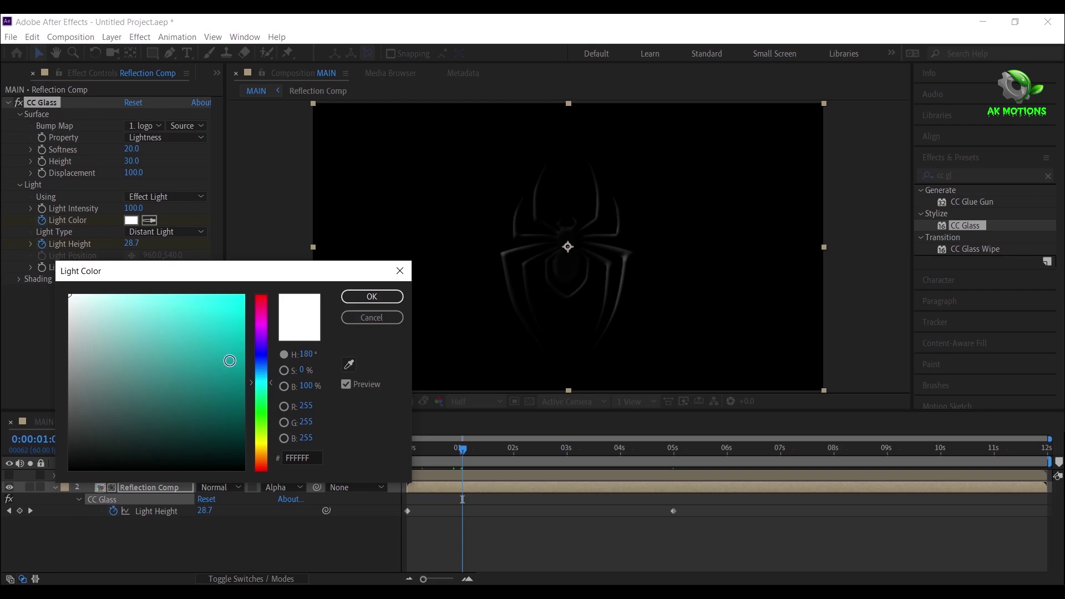
{"action": "left_click", "coordinate": [244, 363]}
{"action": "left_click_drag", "start_coordinate": [306, 367], "coordinate": [310, 371]}
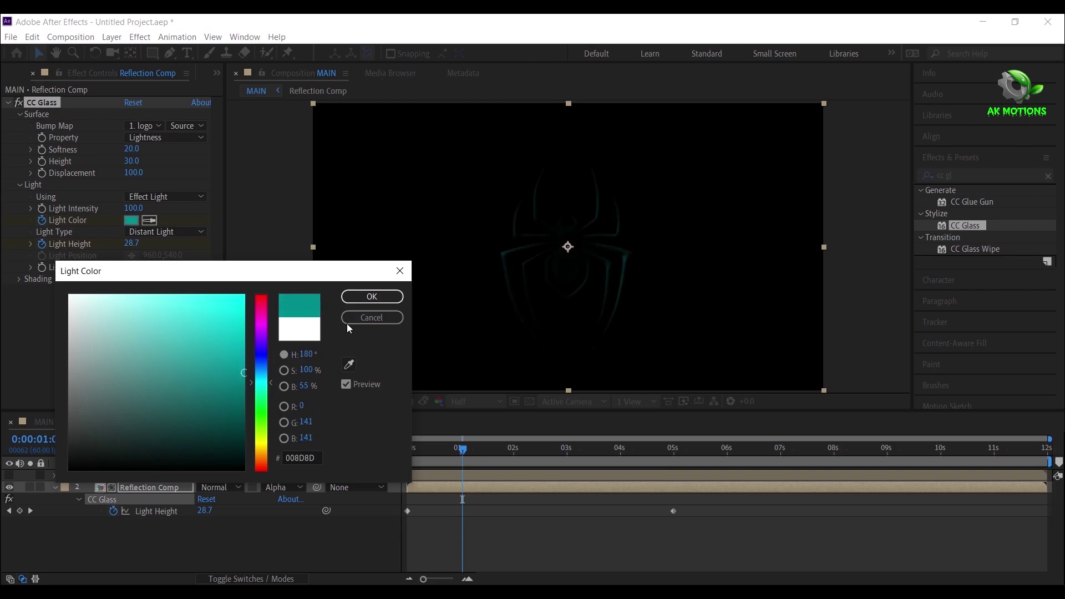
{"action": "left_click", "coordinate": [357, 299]}
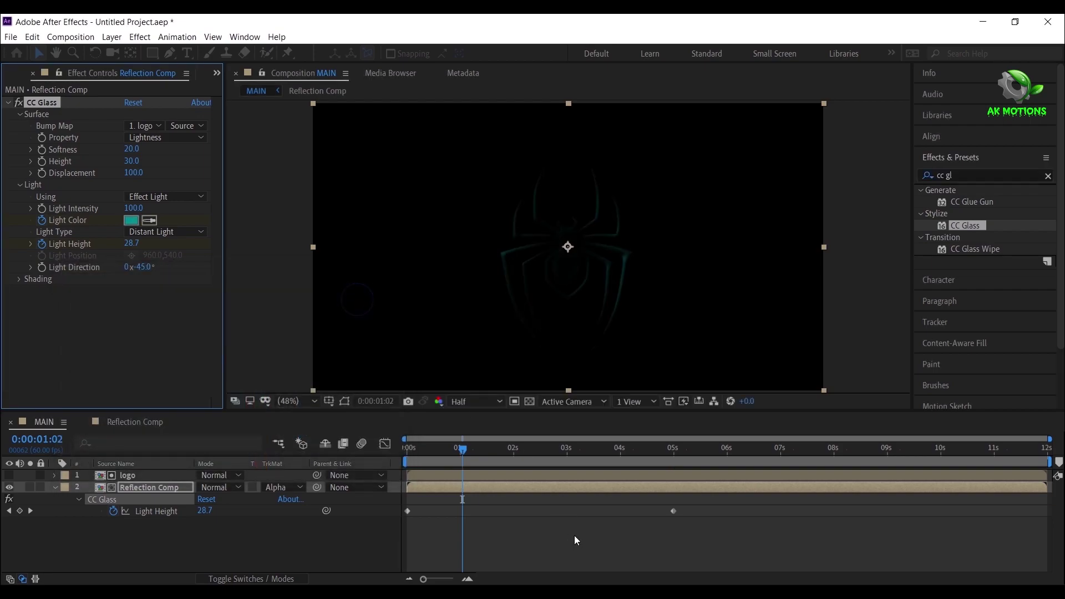
{"action": "left_click", "coordinate": [152, 488]}
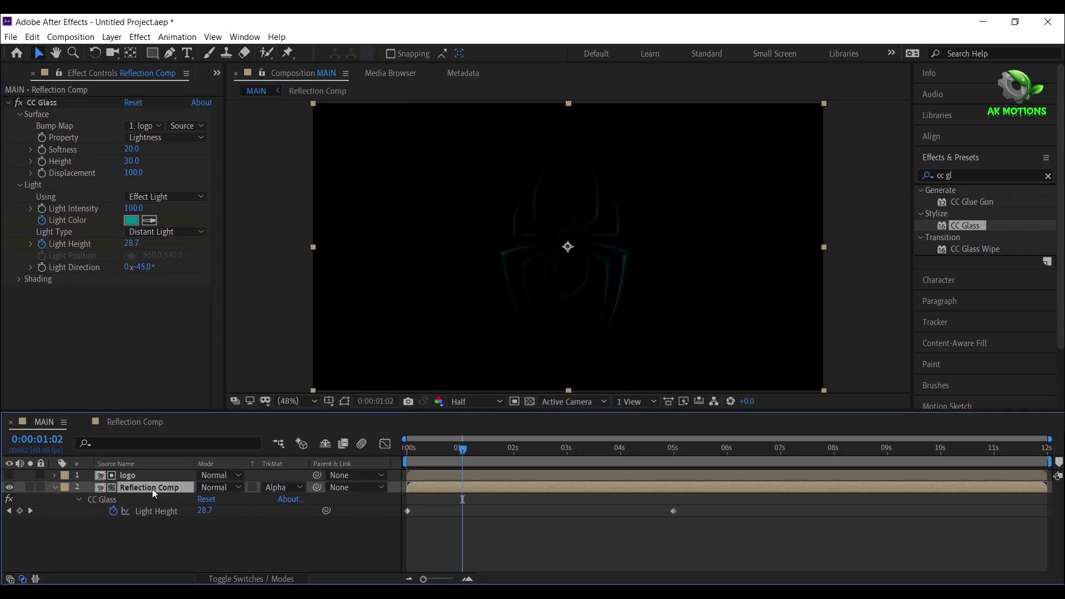
{"action": "key", "text": "u"}
Add a Light Color keyframe in dark crimson 6C0028 at 0:00:02:11.
{"action": "left_click_drag", "start_coordinate": [518, 450], "coordinate": [524, 451]}
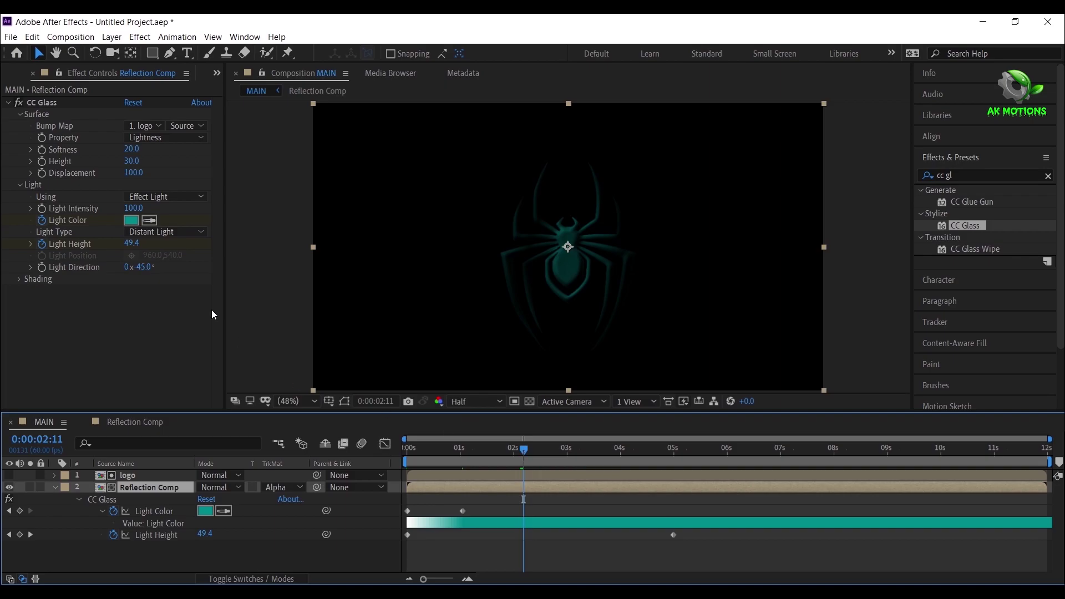
{"action": "left_click", "coordinate": [127, 221]}
{"action": "left_click_drag", "start_coordinate": [258, 358], "coordinate": [263, 302]}
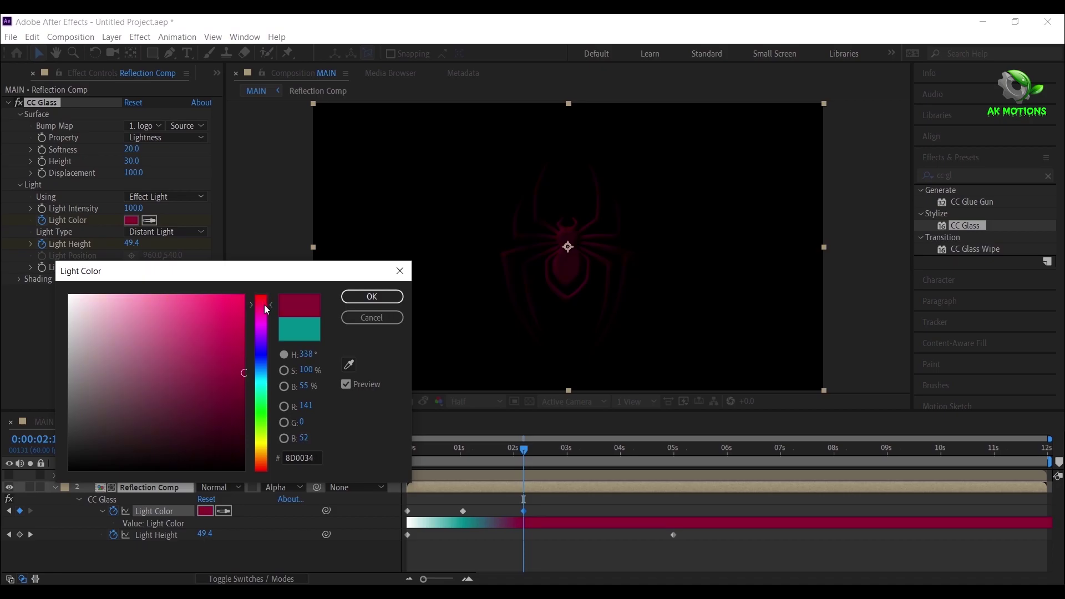
{"action": "left_click_drag", "start_coordinate": [226, 397], "coordinate": [273, 395]}
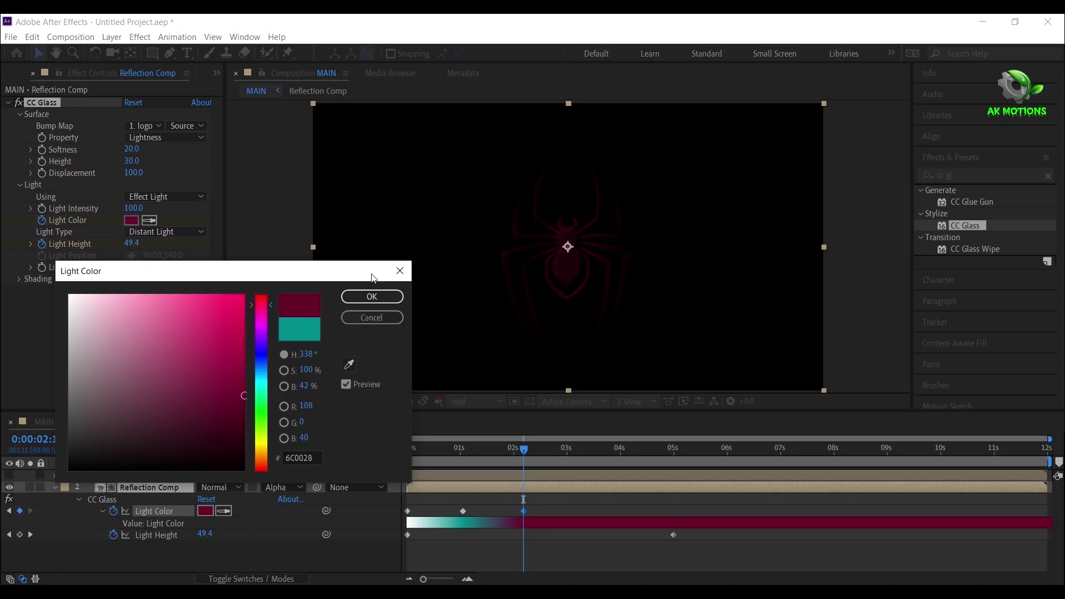
{"action": "left_click", "coordinate": [373, 296]}
Add a white Light Color keyframe at 0:00:03:34.
{"action": "left_click", "coordinate": [588, 453]}
{"action": "left_click_drag", "start_coordinate": [593, 455], "coordinate": [597, 456]}
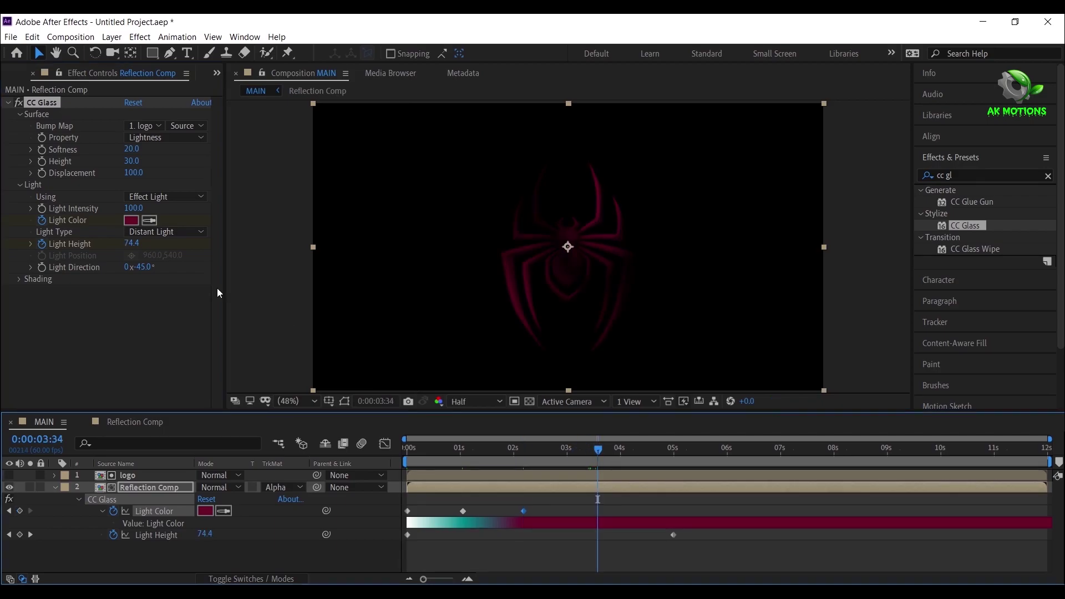
{"action": "left_click", "coordinate": [131, 220]}
{"action": "left_click_drag", "start_coordinate": [183, 318], "coordinate": [69, 295]}
{"action": "left_click", "coordinate": [372, 297]}
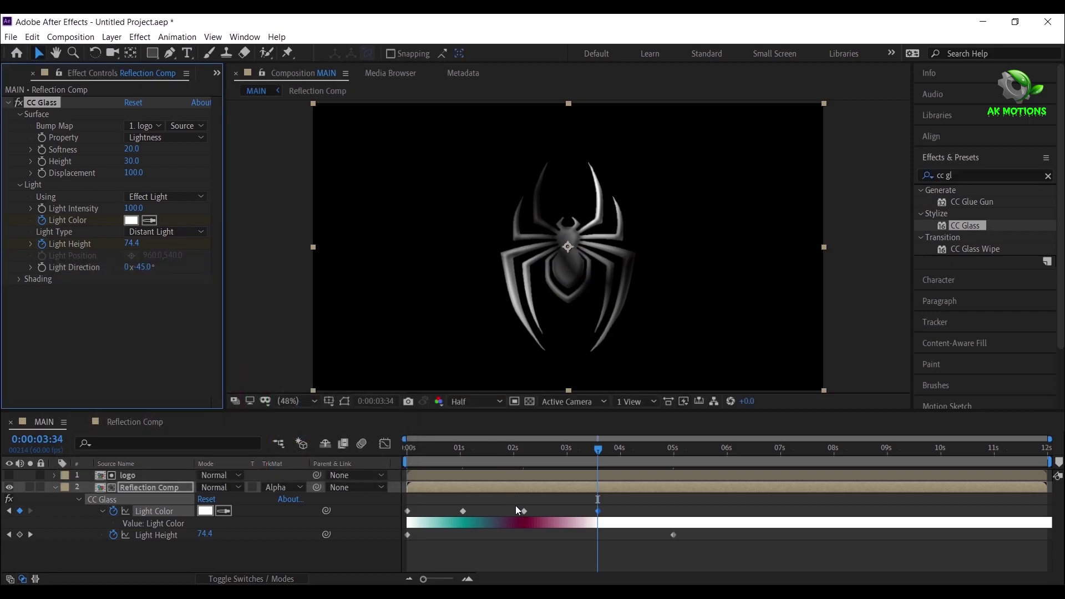
Spread the Light Color keyframes proportionally so the last falls at about four seconds, and preview the animation from the start.
{"action": "left_click_drag", "start_coordinate": [523, 511], "coordinate": [619, 517]}
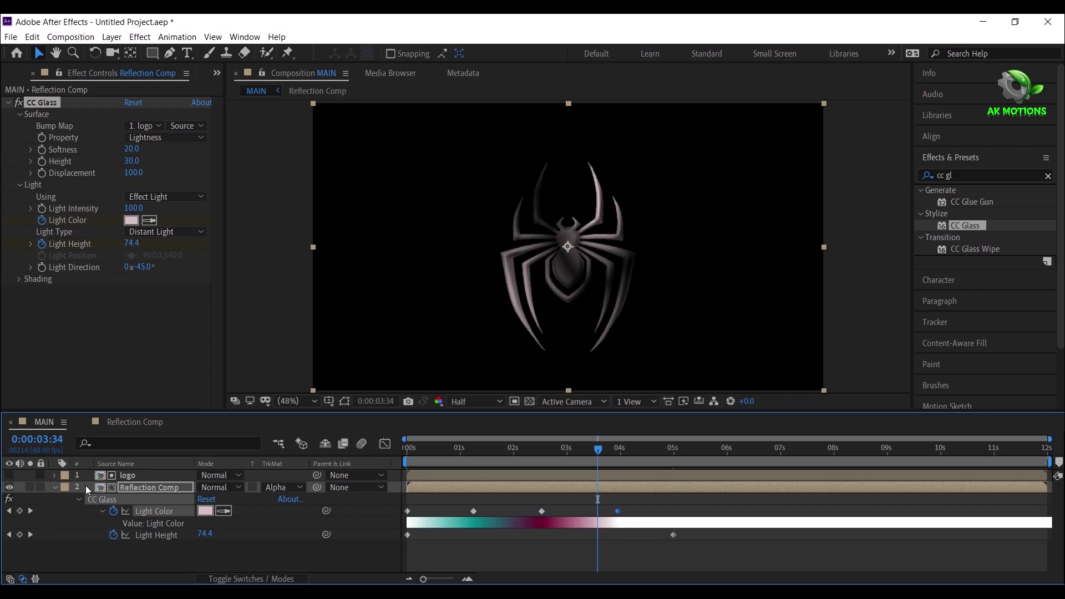
{"action": "left_click", "coordinate": [55, 487]}
{"action": "left_click", "coordinate": [56, 487]}
{"action": "key", "text": "Home"}
{"action": "key", "text": "space"}
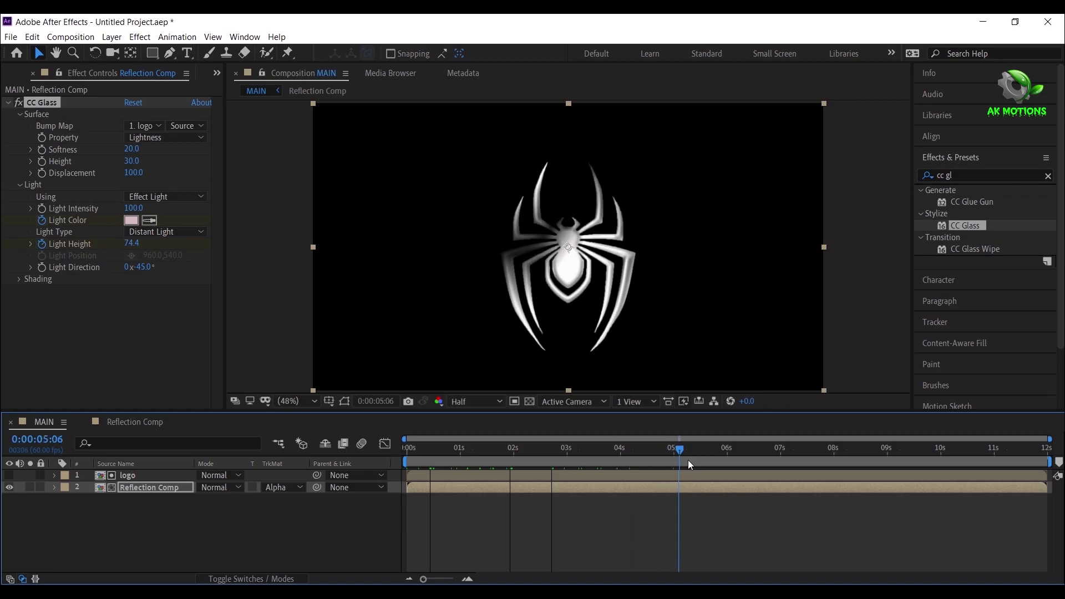
{"action": "mouse_move", "coordinate": [707, 464]}
{"action": "left_mouse_down"}
{"action": "mouse_move", "coordinate": [665, 461]}
{"action": "mouse_move", "coordinate": [704, 462]}
{"action": "left_mouse_up"}
Duplicate the logo layer and keyframe the copy's Opacity from 0% at 0:00:05:30 to 100% at 0:00:06:26.
{"action": "left_click", "coordinate": [131, 476]}
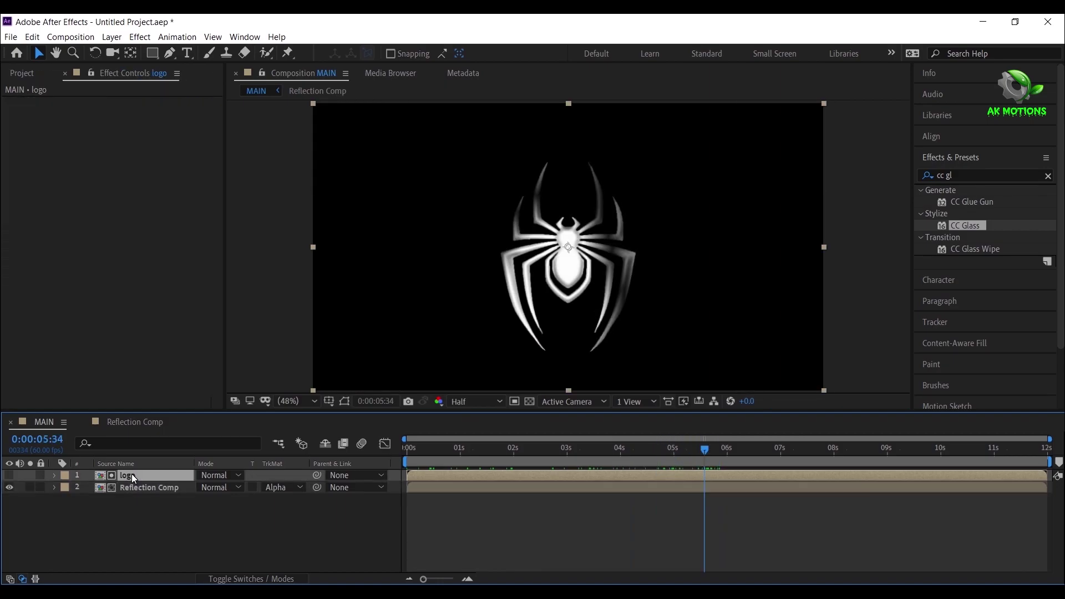
{"action": "key", "text": "ctrl+d"}
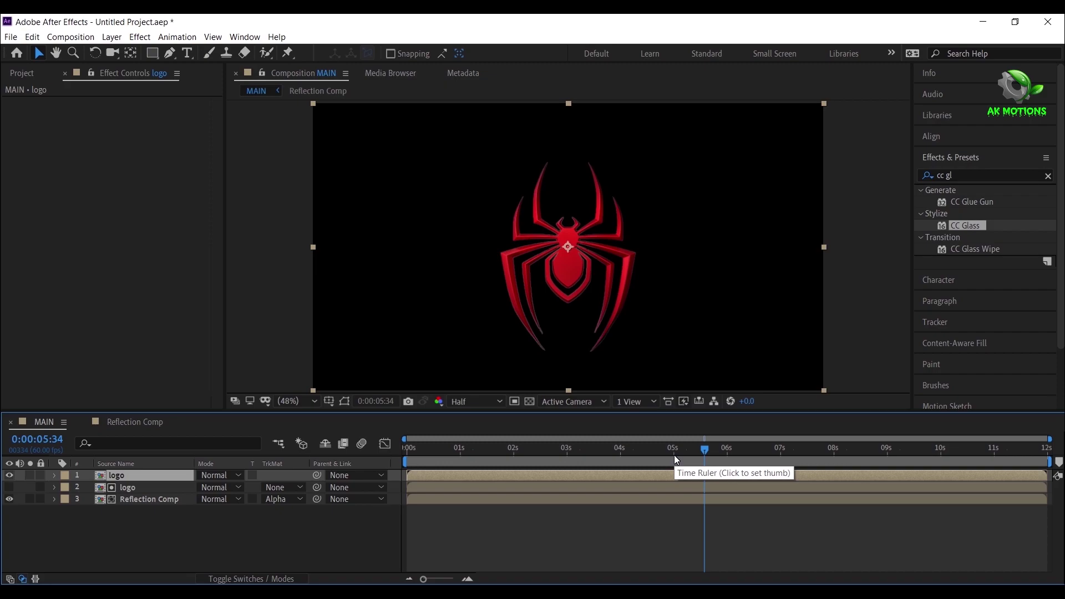
{"action": "left_click", "coordinate": [699, 453]}
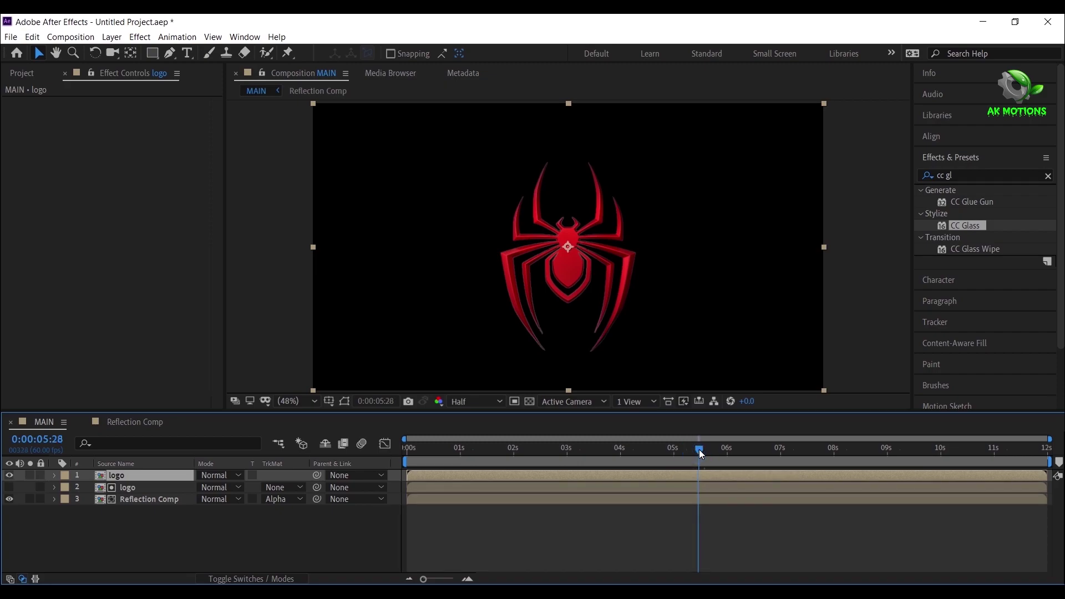
{"action": "key", "text": "Page_Down"}
{"action": "key", "text": "Page_Down"}
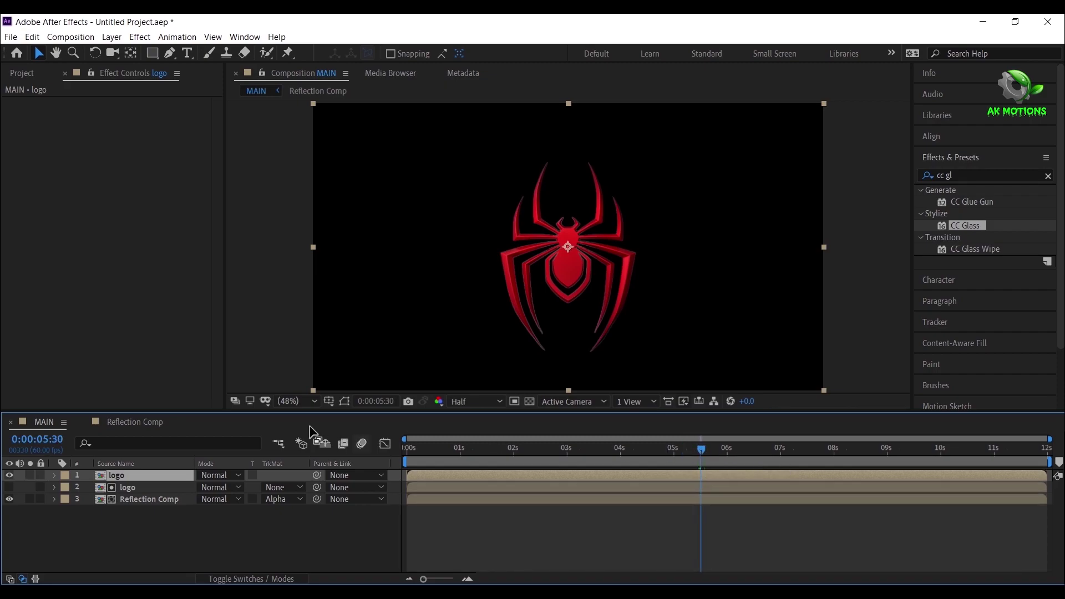
{"action": "key", "text": "t"}
{"action": "left_click", "coordinate": [89, 487]}
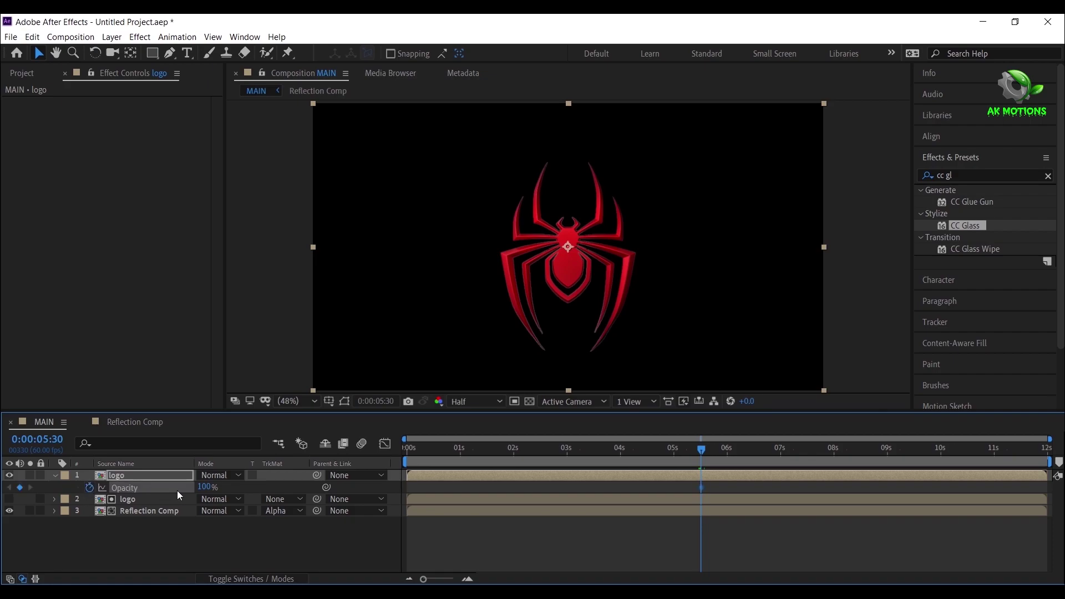
{"action": "left_click_drag", "start_coordinate": [204, 488], "coordinate": [34, 493]}
{"action": "mouse_move", "coordinate": [733, 447]}
{"action": "left_mouse_down"}
{"action": "mouse_move", "coordinate": [763, 454]}
{"action": "mouse_move", "coordinate": [749, 456]}
{"action": "left_mouse_up"}
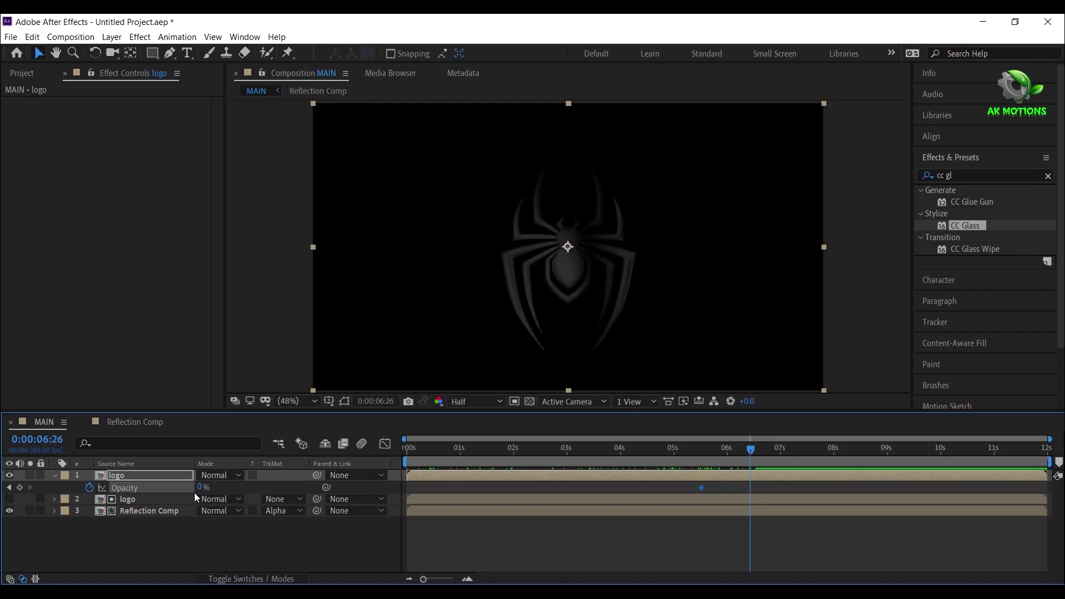
{"action": "left_click_drag", "start_coordinate": [197, 486], "coordinate": [521, 502]}
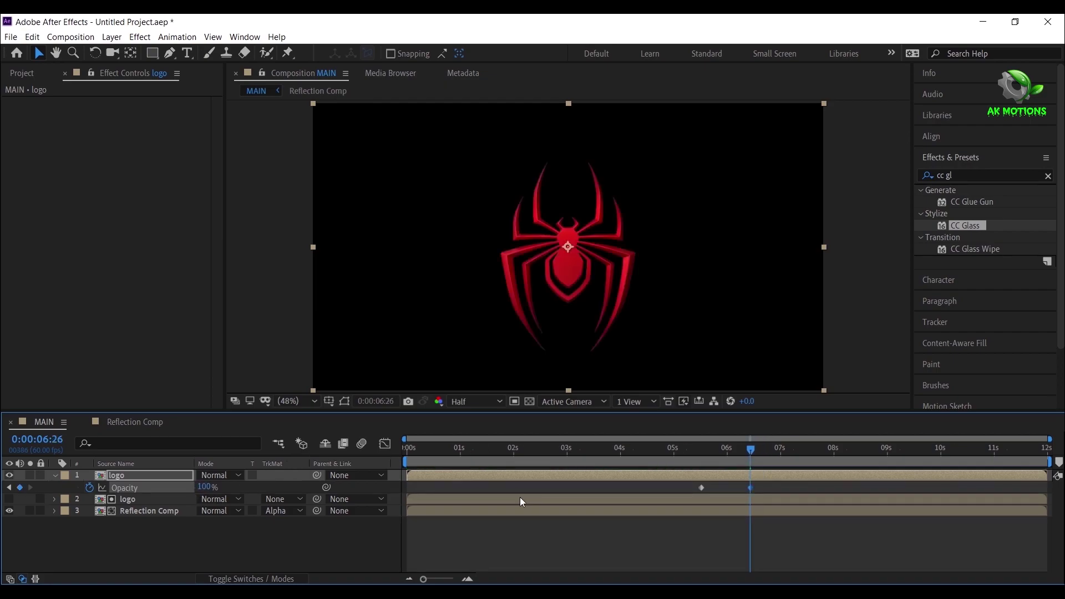
Import bg.jpg and place it beneath all the other layers in MAIN.
{"action": "left_click", "coordinate": [56, 475]}
{"action": "left_click_drag", "start_coordinate": [708, 457], "coordinate": [688, 465]}
{"action": "left_click", "coordinate": [14, 73]}
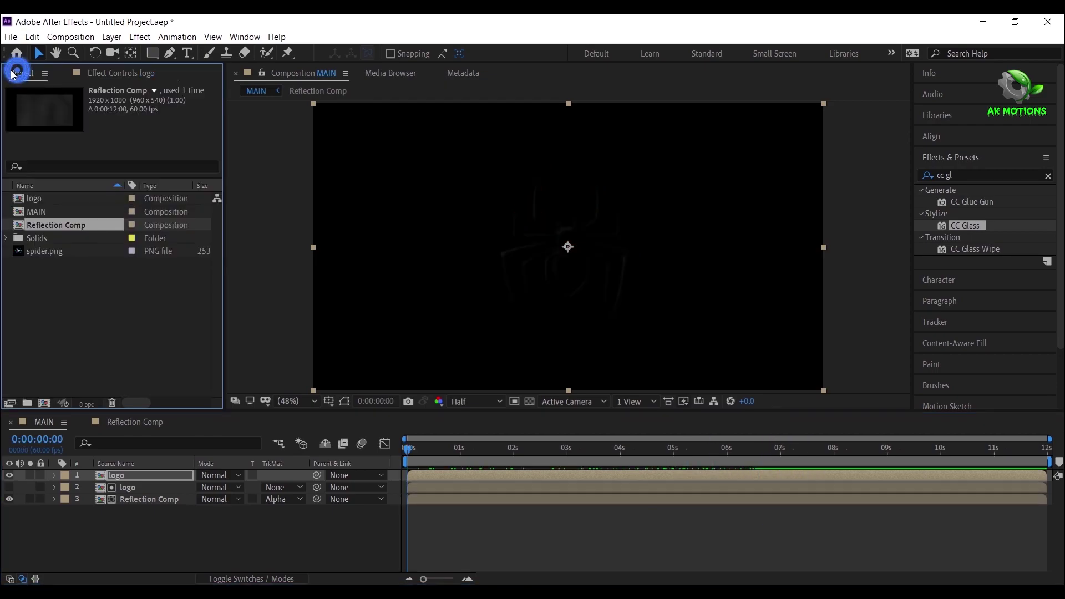
{"action": "left_click", "coordinate": [145, 548]}
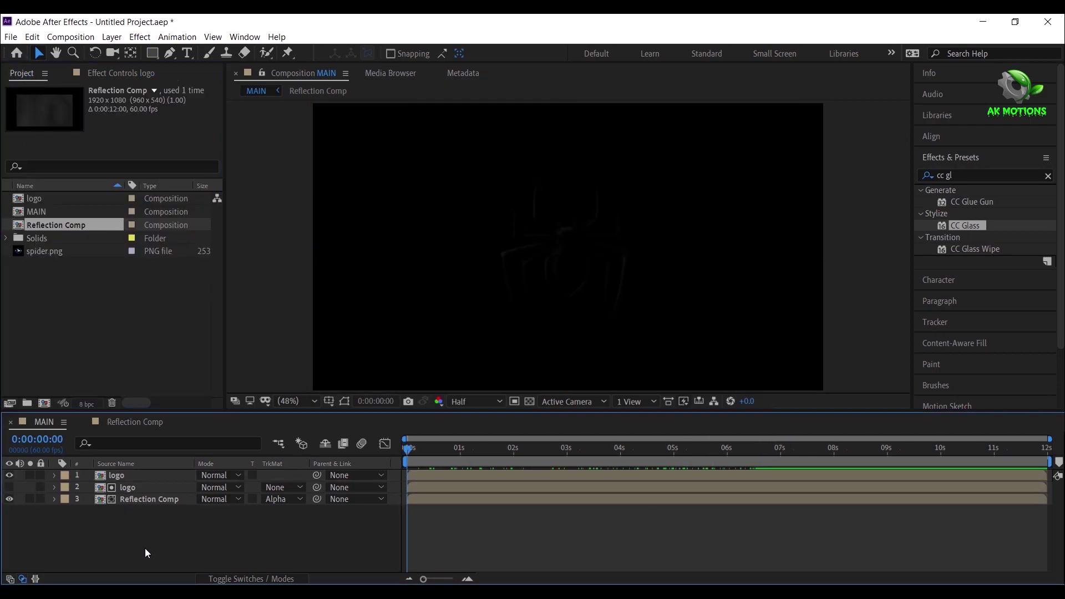
{"action": "left_click", "coordinate": [122, 339]}
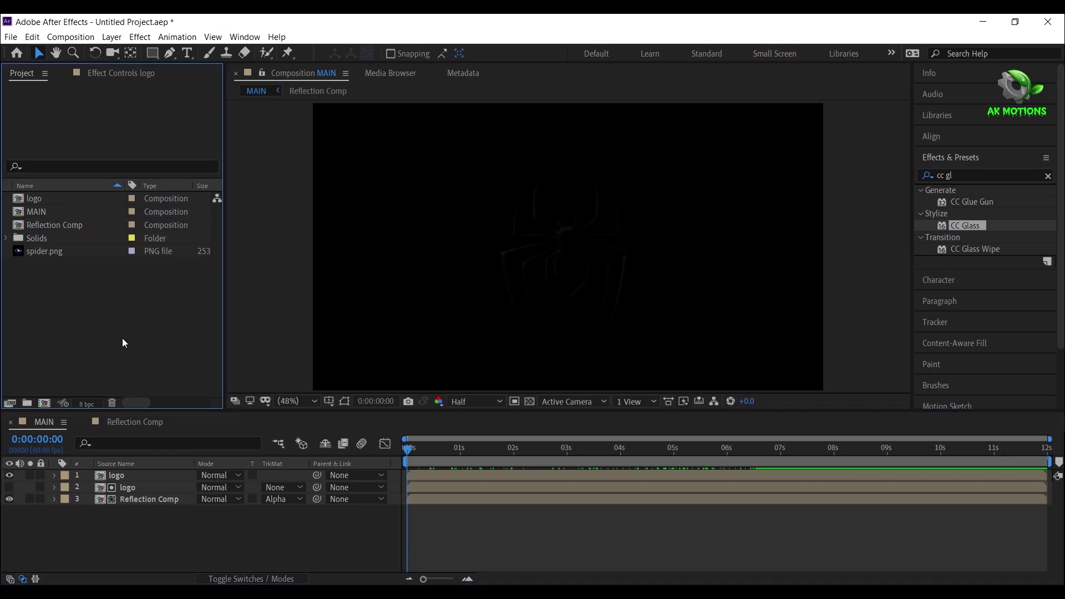
{"action": "double_click", "coordinate": [122, 343]}
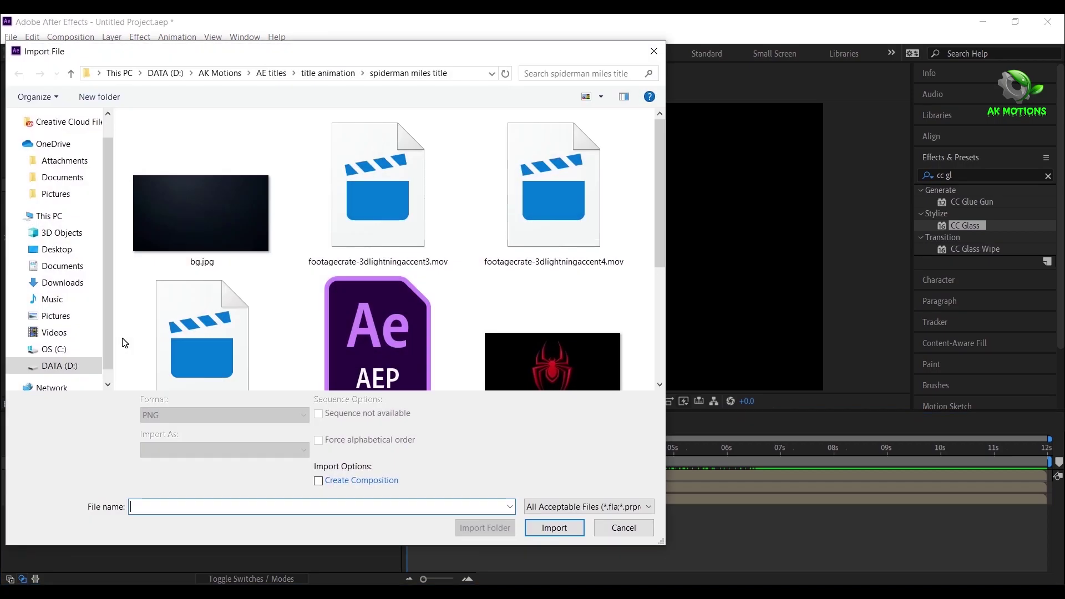
{"action": "left_click", "coordinate": [218, 191]}
{"action": "left_click", "coordinate": [555, 528]}
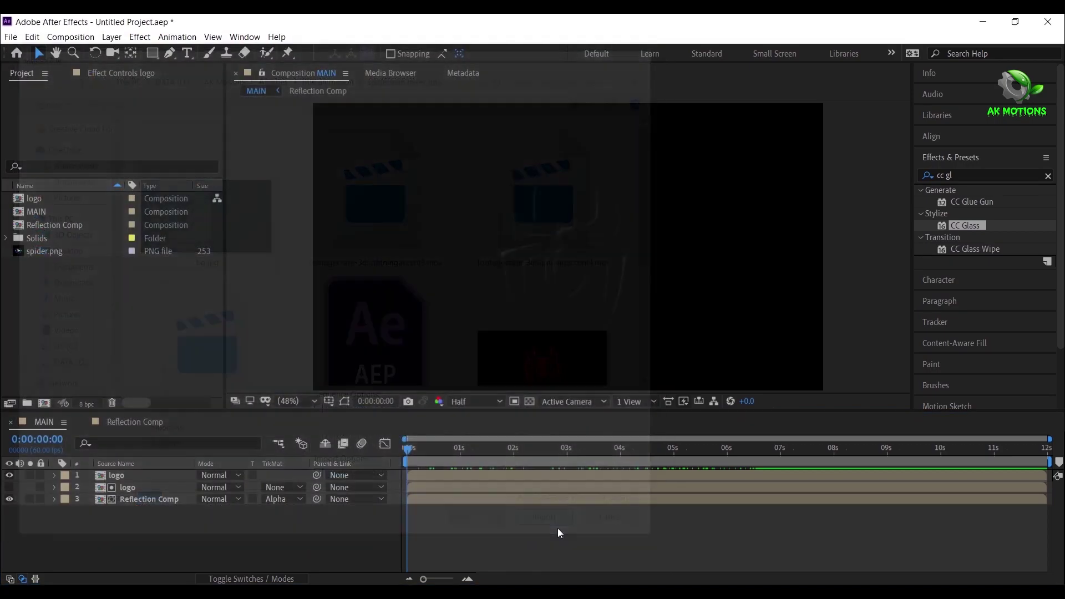
{"action": "left_click_drag", "start_coordinate": [78, 196], "coordinate": [125, 524]}
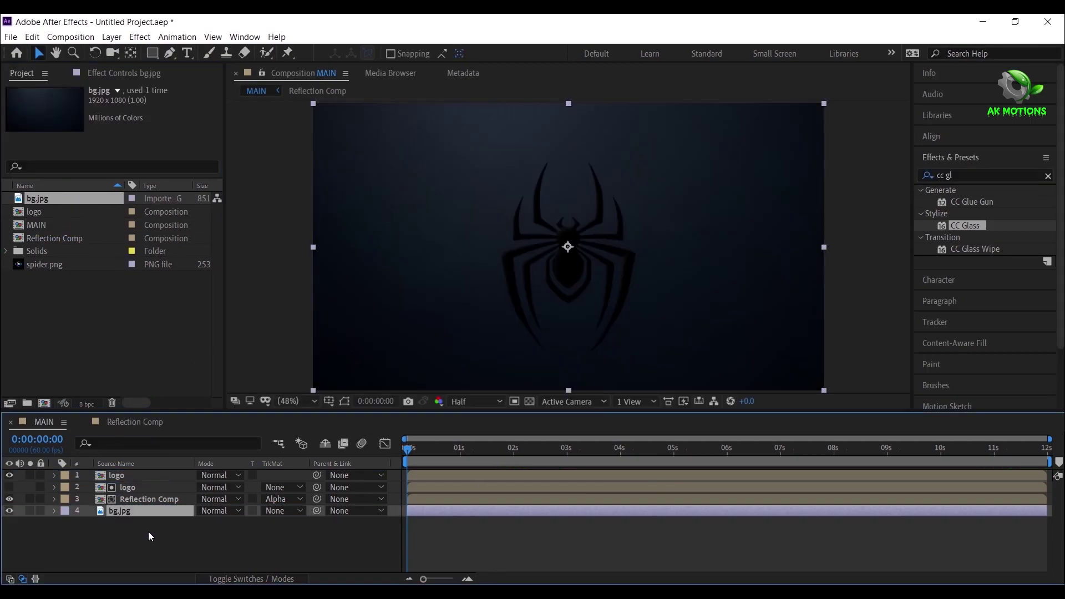
Add an Opacity keyframe of 0% on bg.jpg at 0:00:05:30, matching the top logo layer's first Opacity keyframe.
{"action": "left_click", "coordinate": [121, 472]}
{"action": "key", "text": "t"}
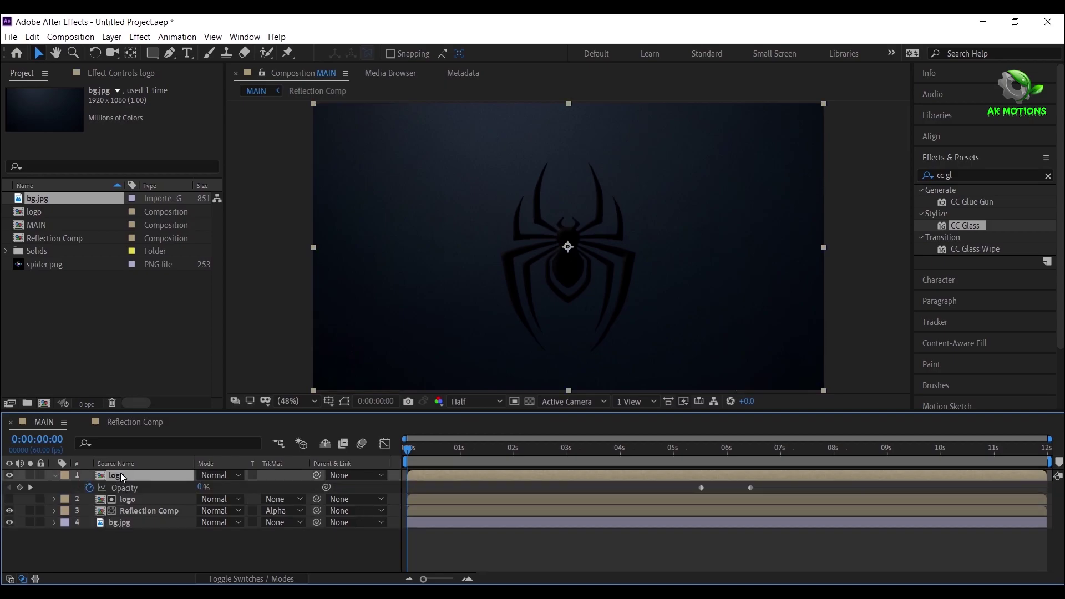
{"action": "left_click", "coordinate": [29, 486]}
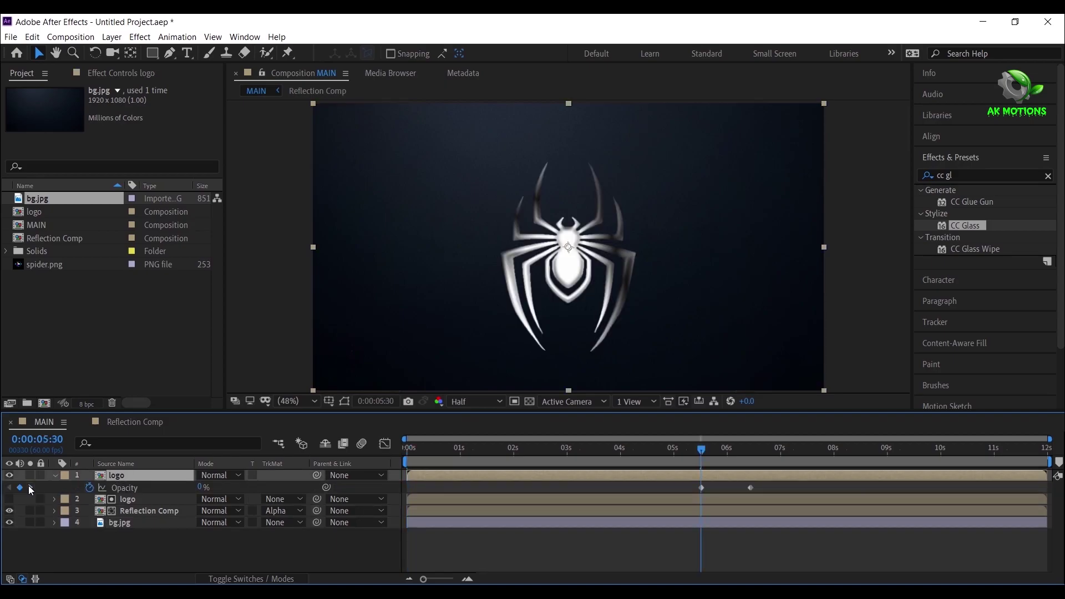
{"action": "left_click", "coordinate": [131, 527]}
{"action": "key", "text": "t"}
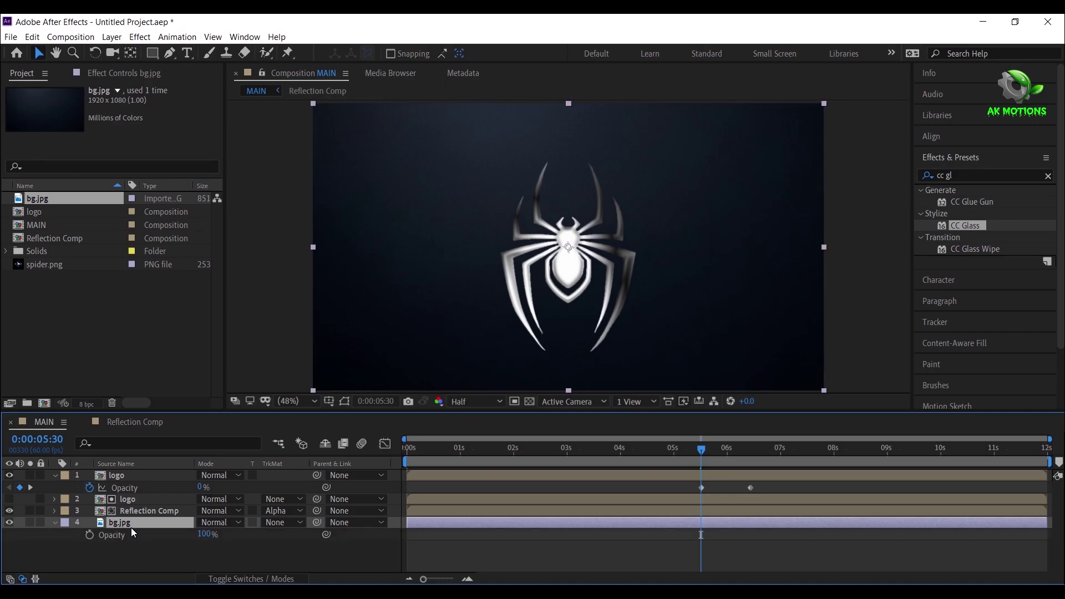
{"action": "left_click", "coordinate": [89, 535]}
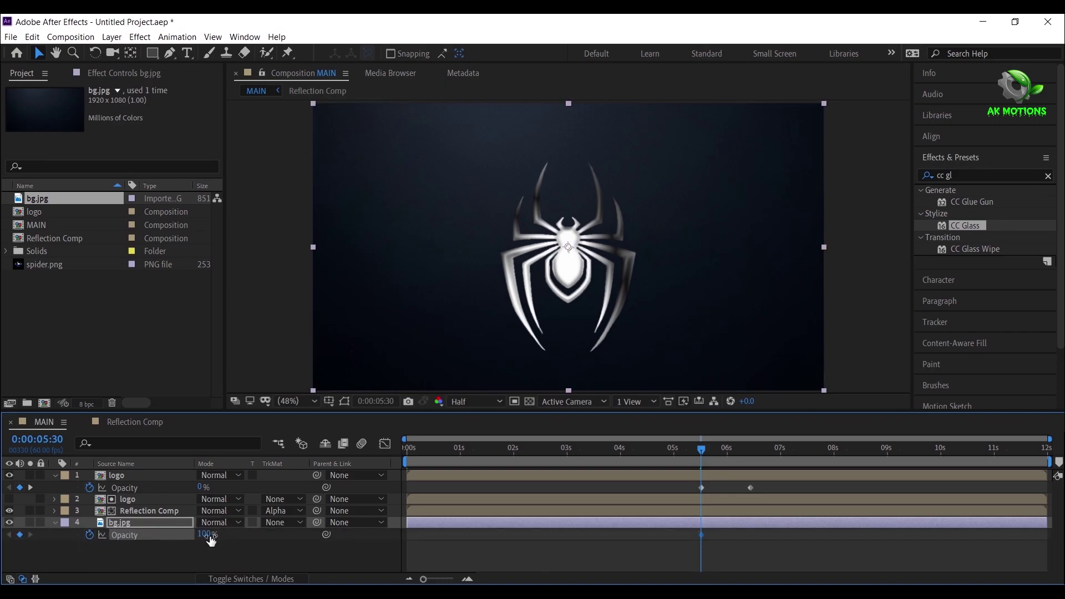
{"action": "left_click_drag", "start_coordinate": [211, 541], "coordinate": [7, 540]}
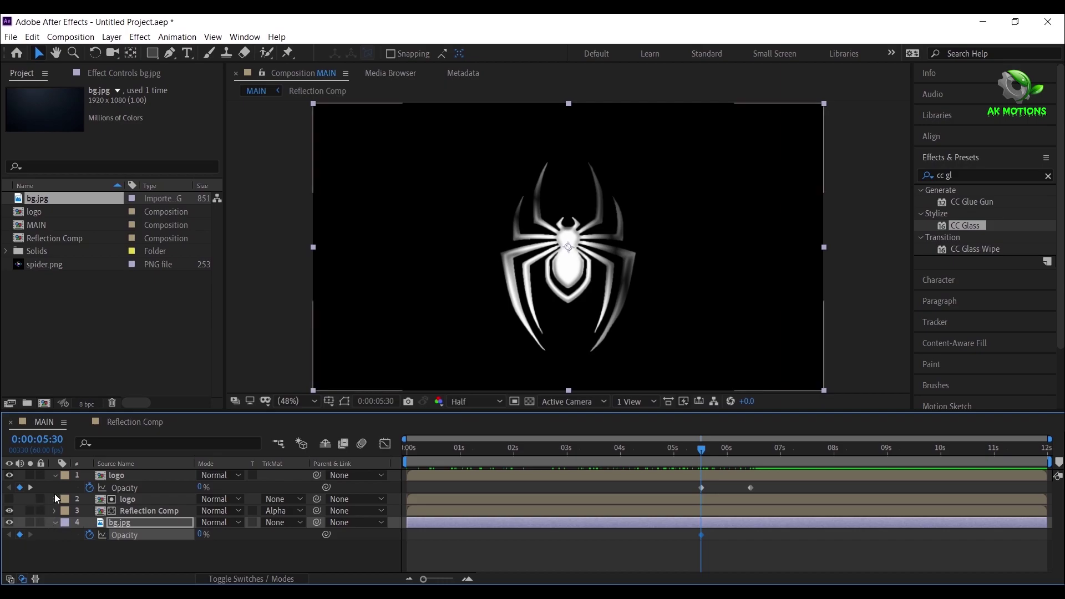
Keyframe bg.jpg's Opacity to 100% at 0:00:06:26, and shift both its keyframes slightly later with Easy Ease.
{"action": "left_click", "coordinate": [31, 487]}
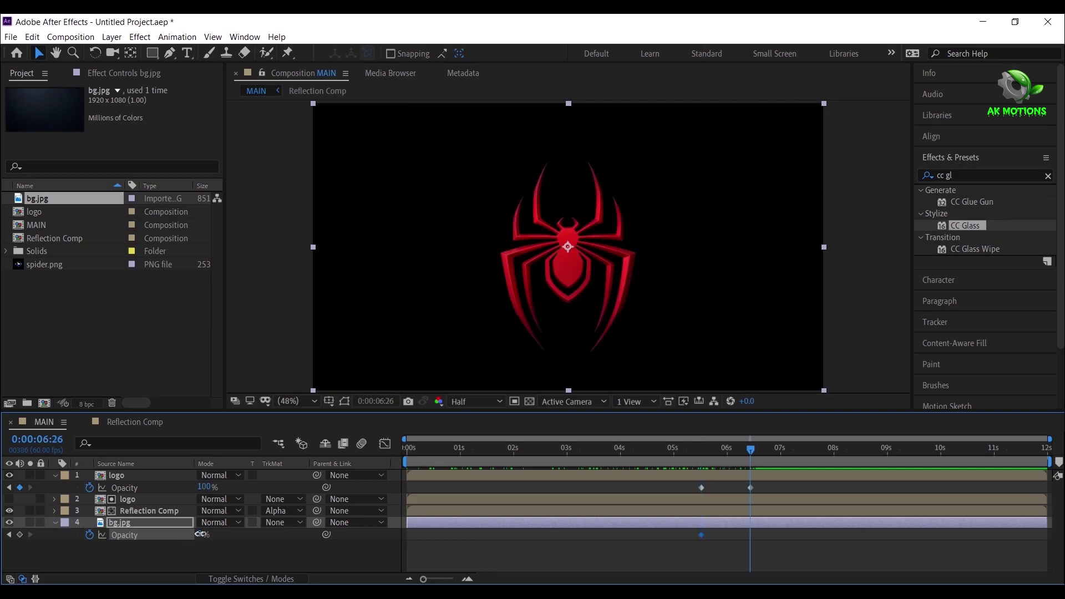
{"action": "left_click_drag", "start_coordinate": [202, 534], "coordinate": [546, 532]}
{"action": "left_click_drag", "start_coordinate": [694, 529], "coordinate": [761, 535]}
{"action": "key", "text": "F9"}
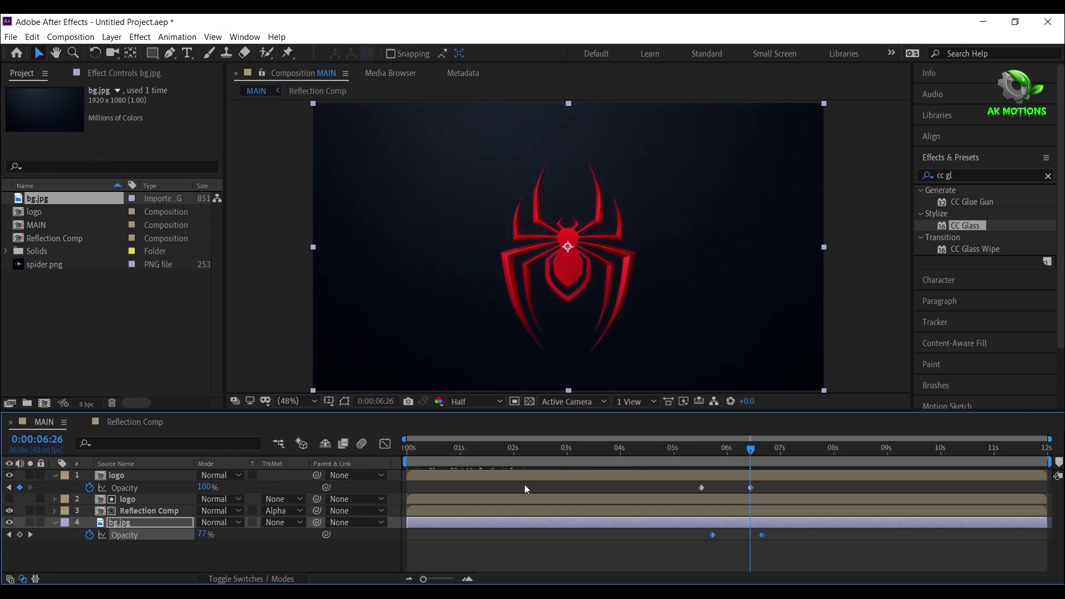
{"action": "left_click", "coordinate": [54, 475]}
{"action": "left_click", "coordinate": [55, 511]}
{"action": "left_click_drag", "start_coordinate": [700, 448], "coordinate": [799, 458]}
{"action": "key", "text": "space"}
{"action": "left_click", "coordinate": [202, 518]}
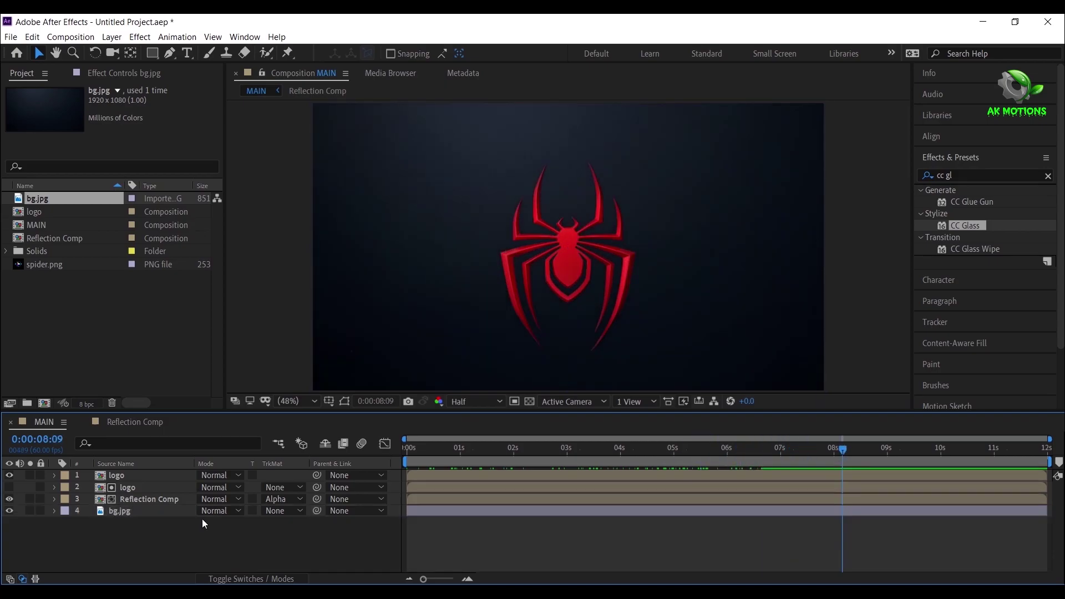
Apply the Drop Shadow effect to the top logo layer.
{"action": "left_click", "coordinate": [124, 475]}
{"action": "left_click", "coordinate": [959, 174]}
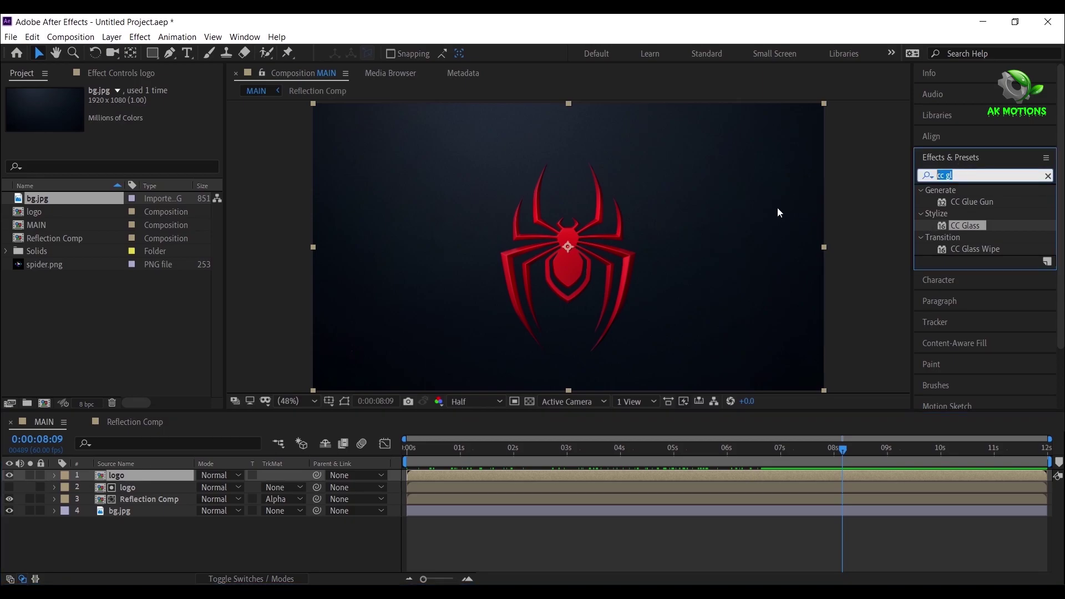
{"action": "type", "text": "drop"}
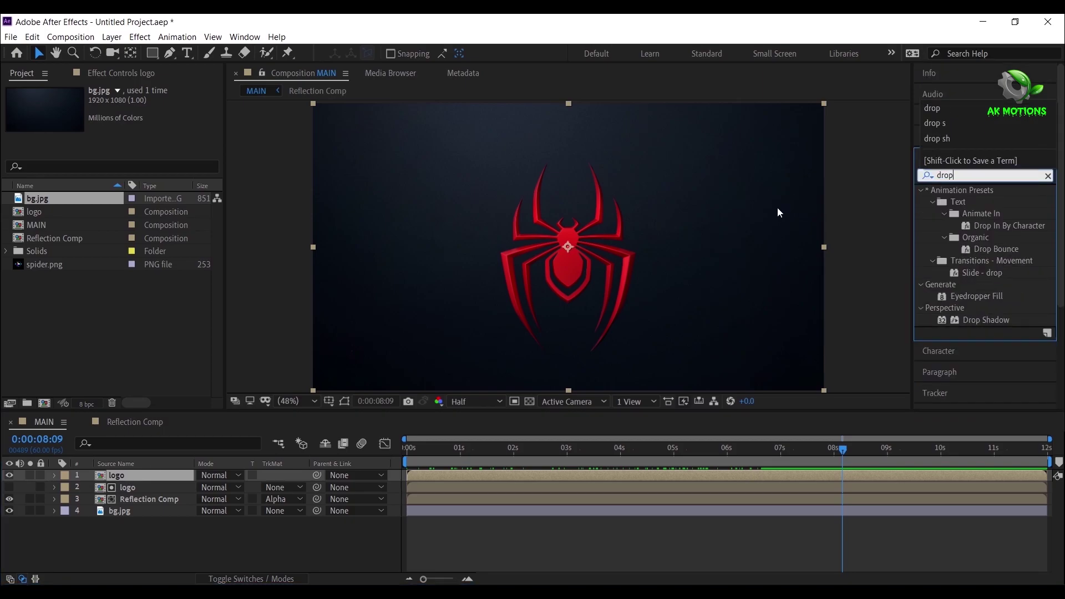
{"action": "double_click", "coordinate": [983, 319]}
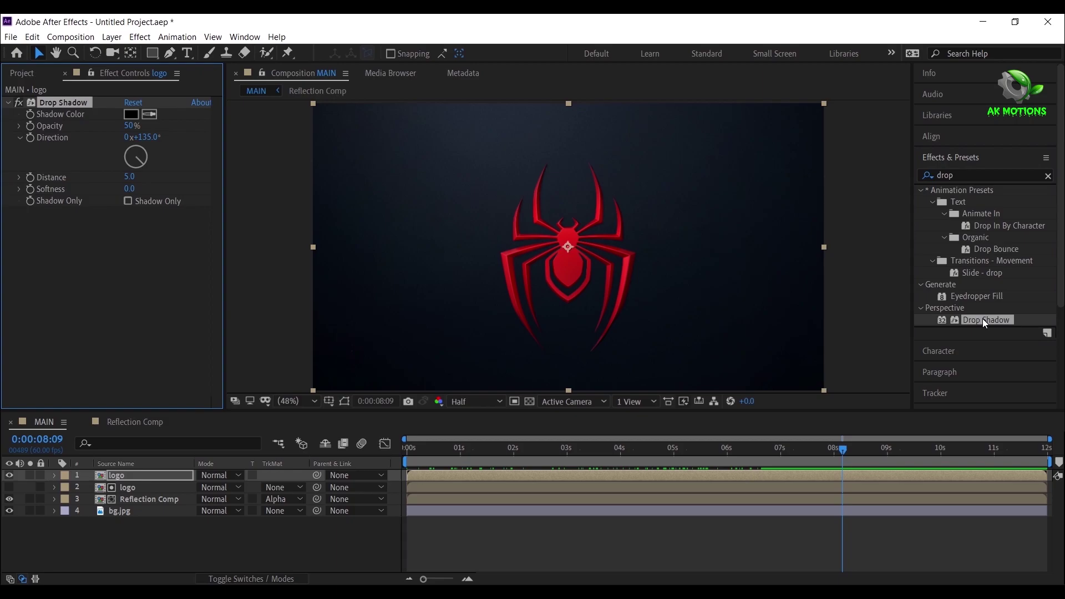
Set the logo's Drop Shadow to 100% opacity, a distance of 17 and a softness of 30.
{"action": "left_click_drag", "start_coordinate": [134, 124], "coordinate": [150, 171]}
{"action": "left_click", "coordinate": [132, 177]}
{"action": "key", "text": "Return"}
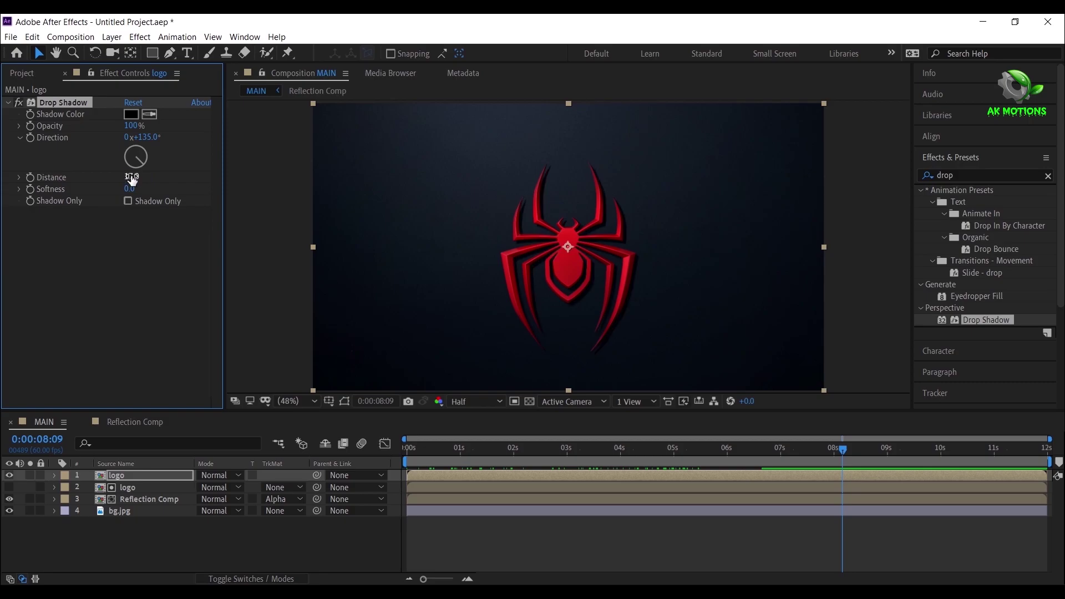
{"action": "left_click", "coordinate": [131, 189]}
{"action": "type", "text": "30"}
{"action": "key", "text": "Return"}
Start animating the Drop Shadow's Direction with a 0° keyframe at 0:00:06:51.
{"action": "left_click_drag", "start_coordinate": [816, 452], "coordinate": [773, 456]}
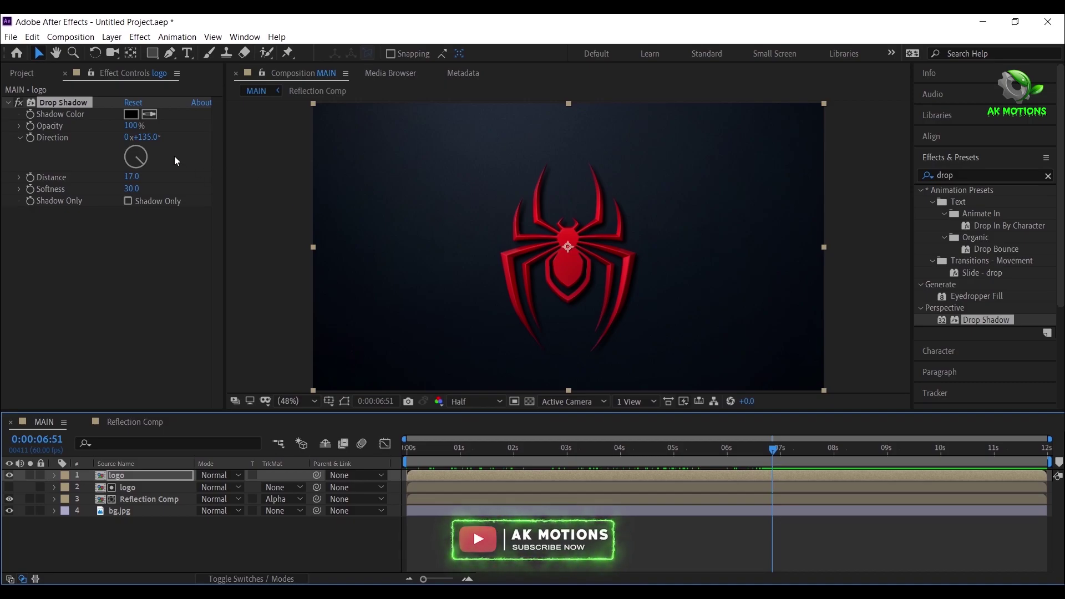
{"action": "left_click", "coordinate": [145, 135]}
{"action": "type", "text": "0"}
{"action": "key", "text": "Return"}
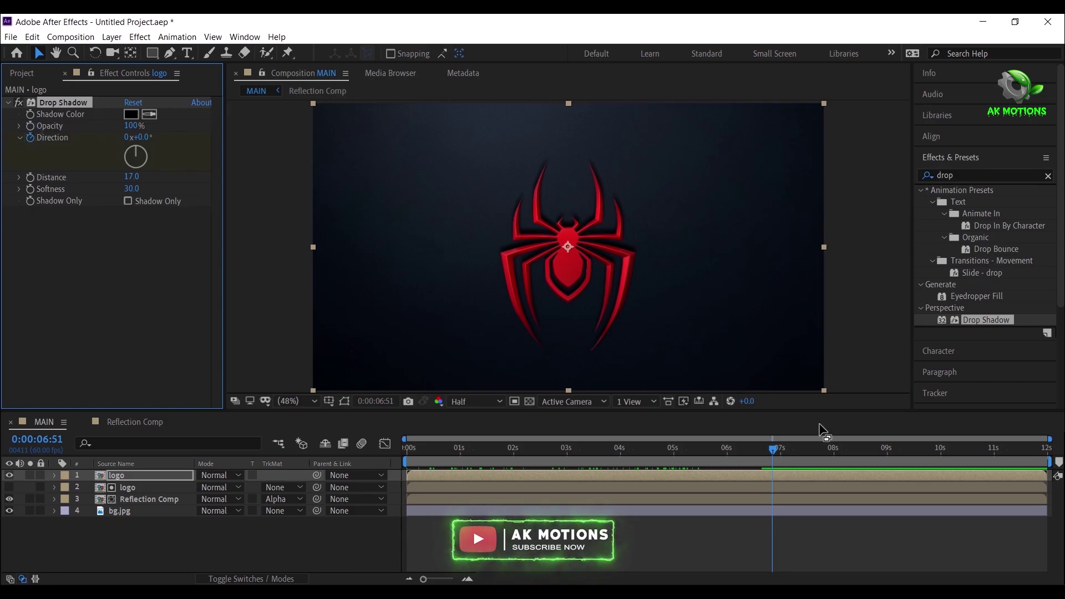
Add a 180° Direction keyframe to the Drop Shadow at 0:00:08:17 and scrub through the shadow's movement.
{"action": "left_click", "coordinate": [833, 454]}
{"action": "left_click_drag", "start_coordinate": [842, 459], "coordinate": [849, 456]}
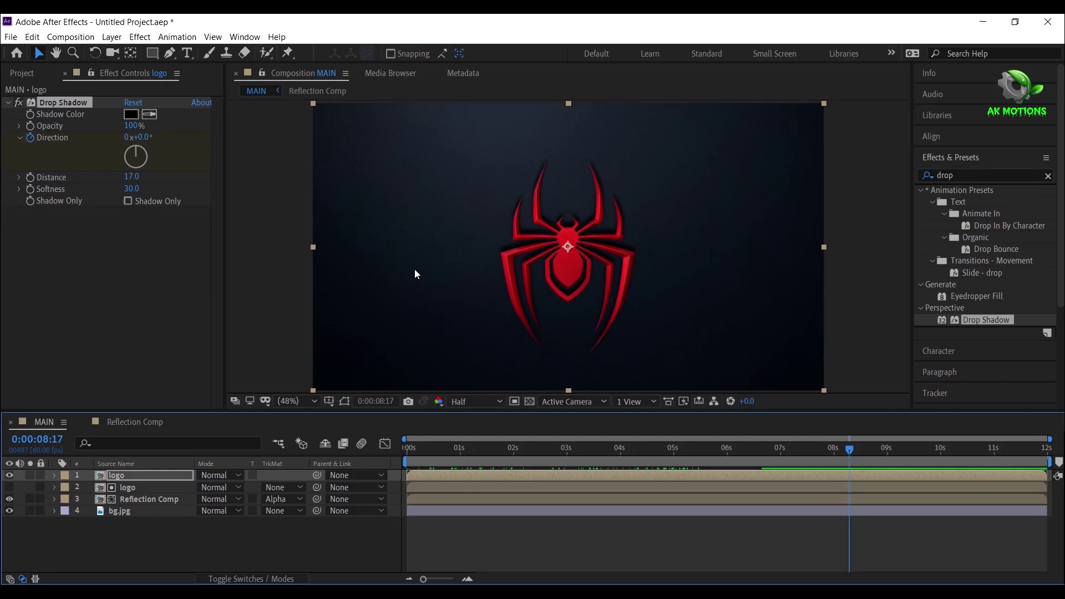
{"action": "left_click", "coordinate": [143, 137]}
{"action": "type", "text": "180"}
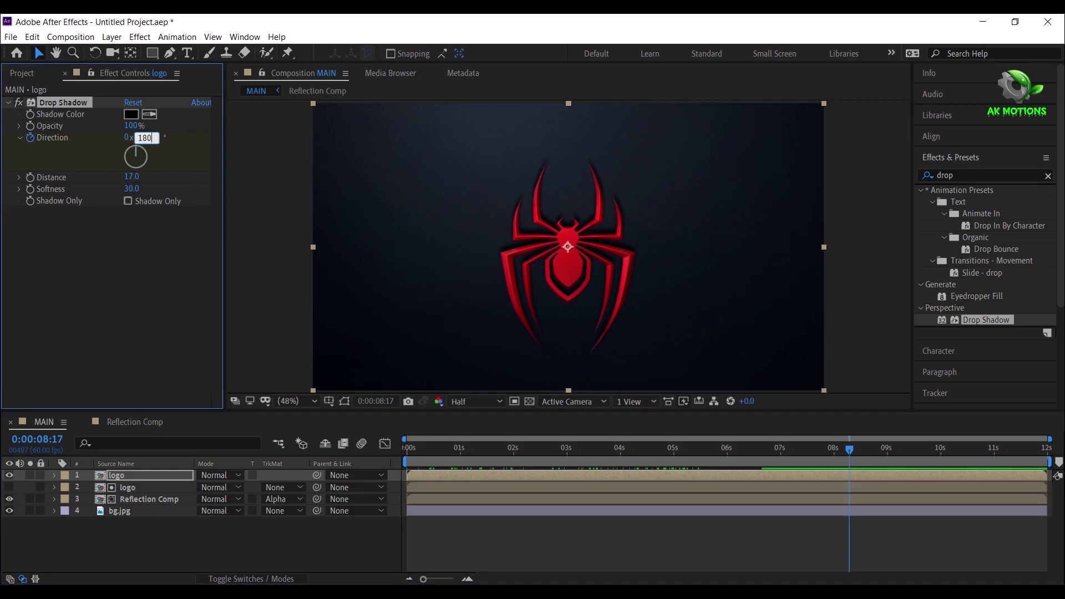
{"action": "key", "text": "Return"}
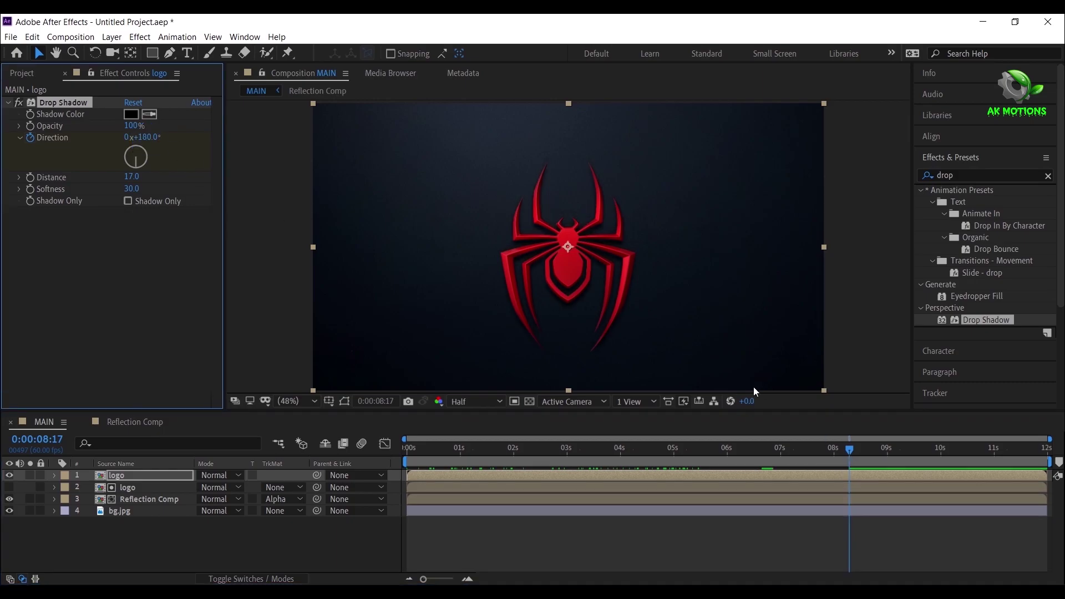
{"action": "left_click_drag", "start_coordinate": [791, 451], "coordinate": [885, 465]}
Create a null object and parent both logo layers and Reflection Comp to it.
{"action": "left_click", "coordinate": [136, 551]}
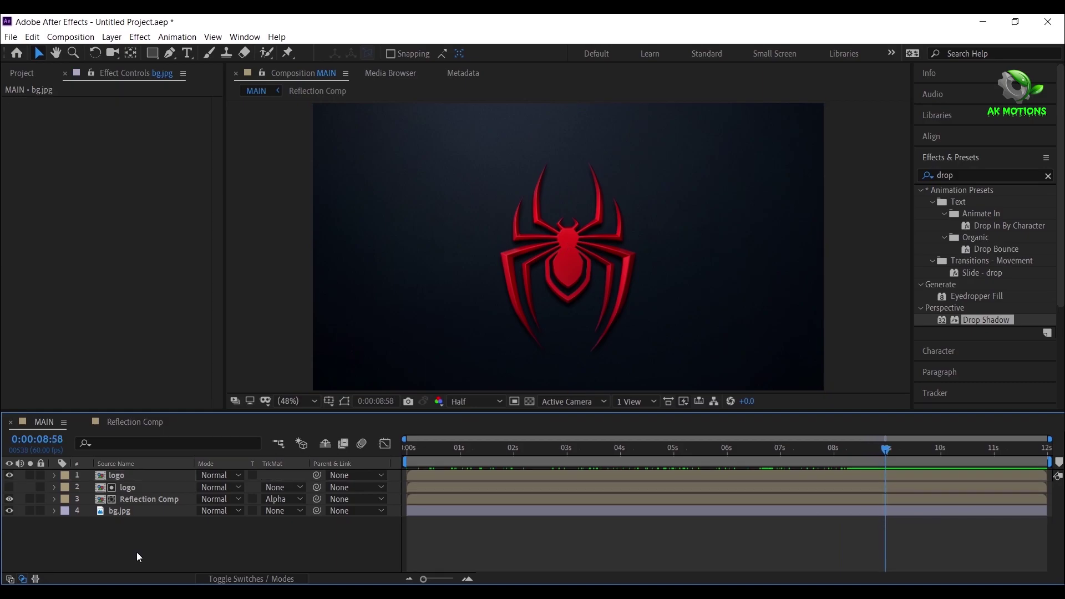
{"action": "right_click", "coordinate": [136, 552]}
{"action": "mouse_move", "coordinate": [188, 420]}
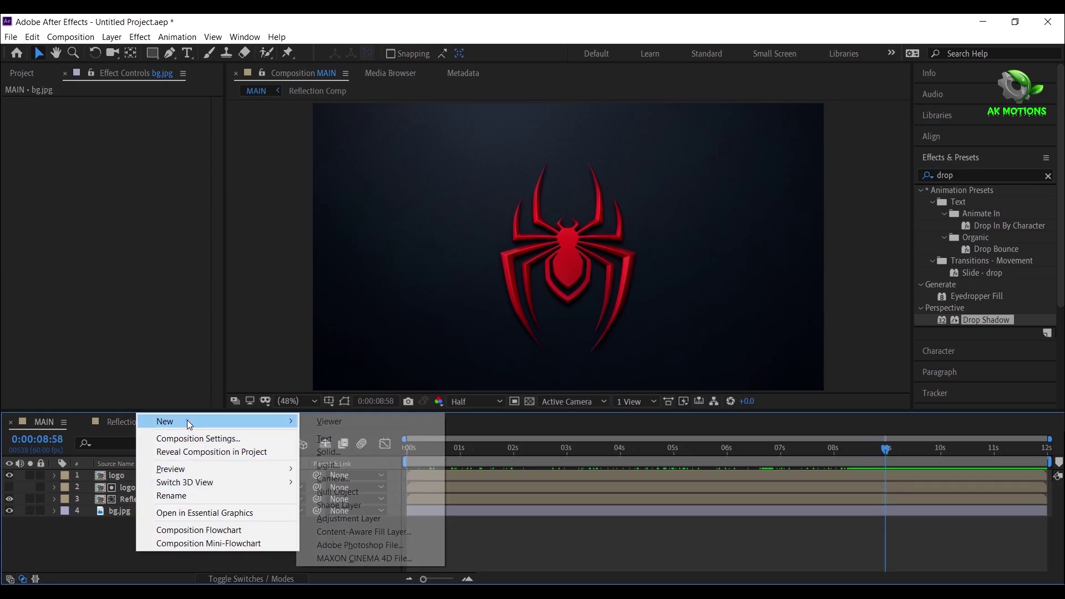
{"action": "left_click", "coordinate": [372, 491]}
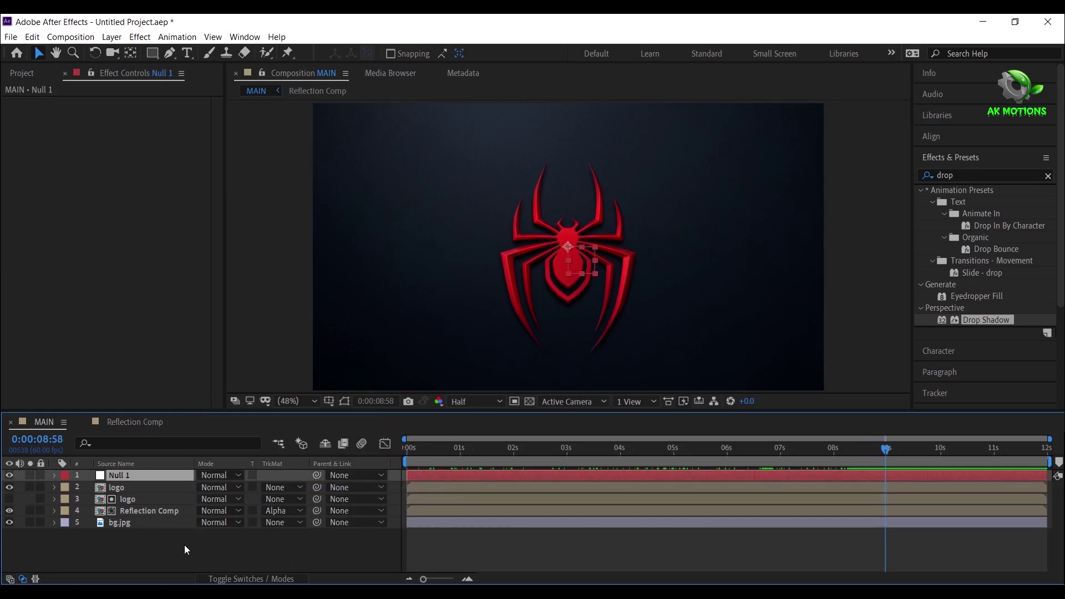
{"action": "left_click", "coordinate": [148, 490]}
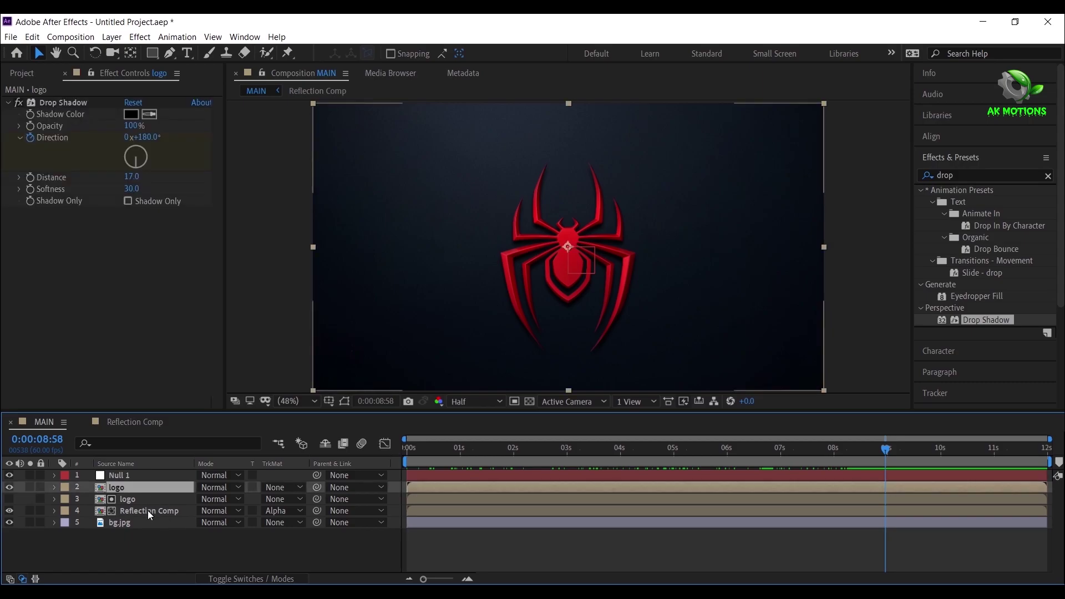
{"action": "left_click", "coordinate": [148, 511], "text": "shift"}
{"action": "left_click_drag", "start_coordinate": [315, 488], "coordinate": [168, 477]}
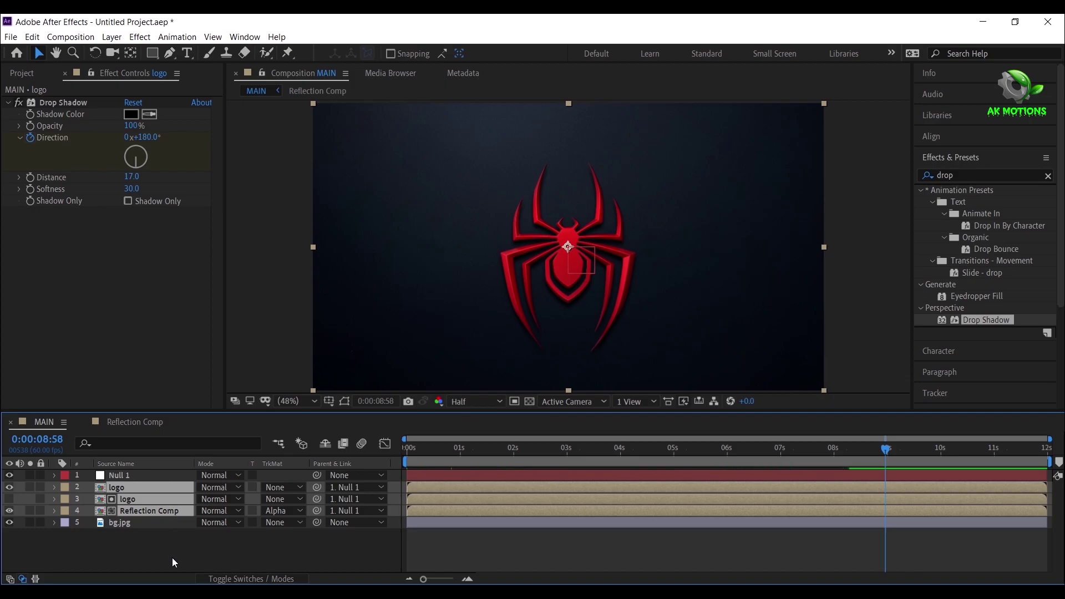
{"action": "left_click", "coordinate": [172, 557]}
Add a Scale keyframe of 70% on the null object at the start of the composition.
{"action": "left_click", "coordinate": [456, 450]}
{"action": "key", "text": "Home"}
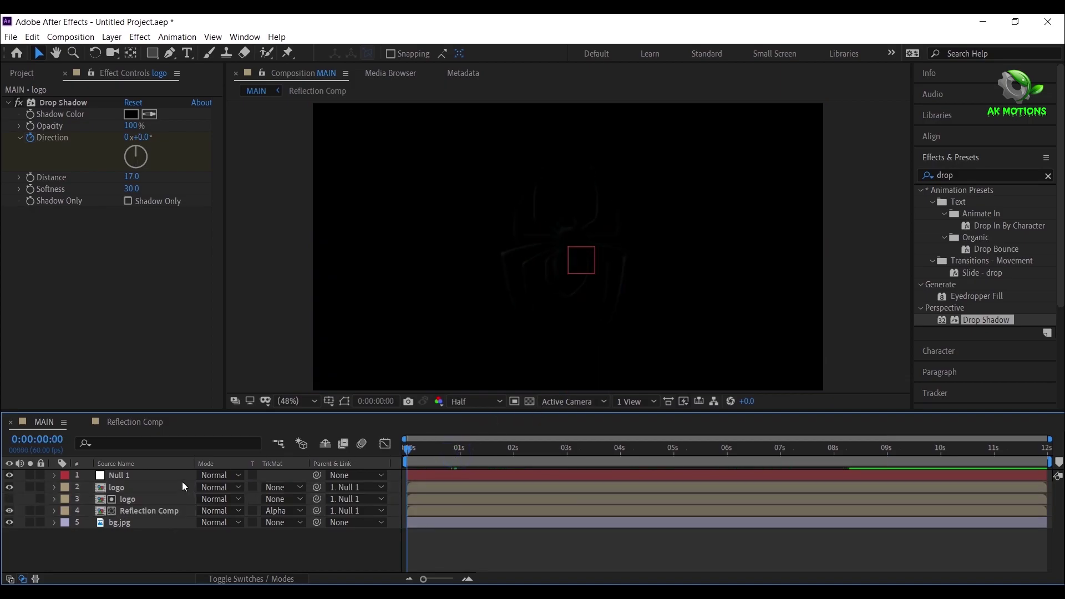
{"action": "left_click", "coordinate": [144, 478]}
{"action": "key", "text": "s"}
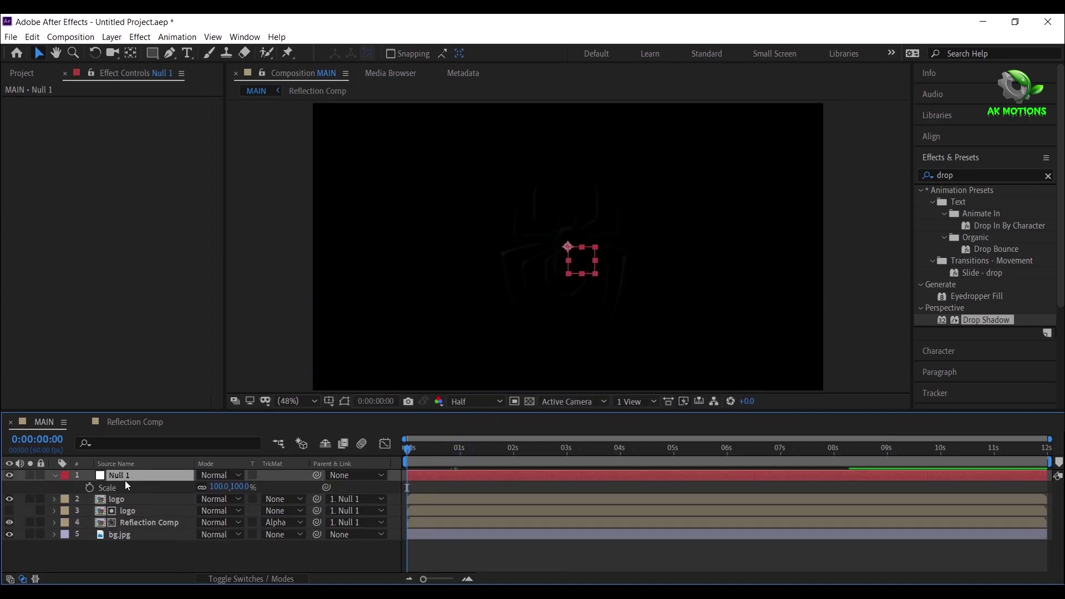
{"action": "left_click", "coordinate": [89, 487]}
{"action": "left_click", "coordinate": [219, 487]}
{"action": "type", "text": "70"}
{"action": "key", "text": "Return"}
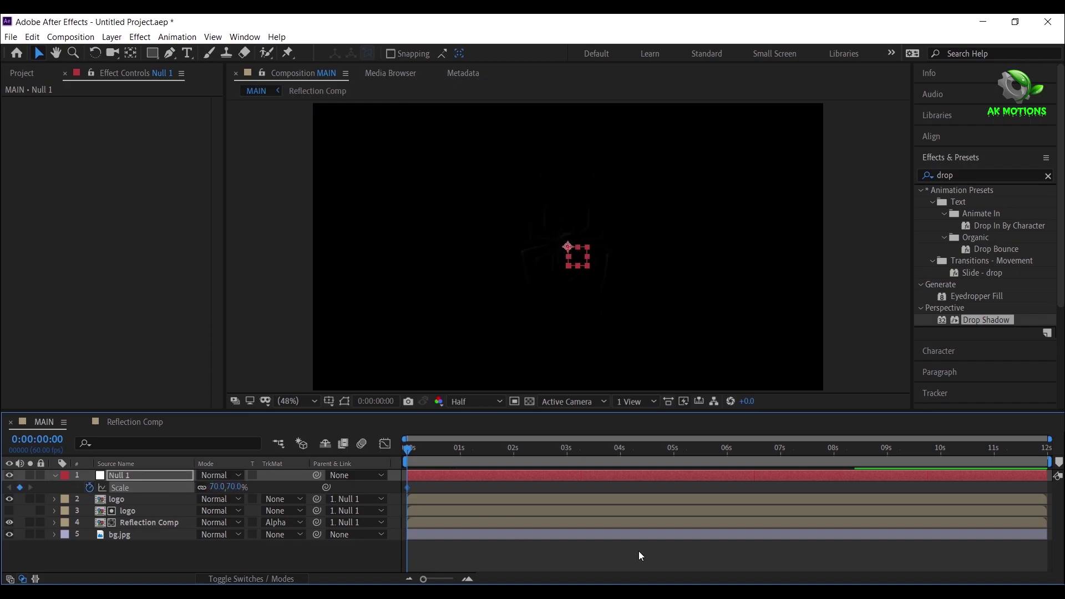
Add a Scale keyframe of 100% on the null object at 0:00:05:59.
{"action": "left_click", "coordinate": [727, 453]}
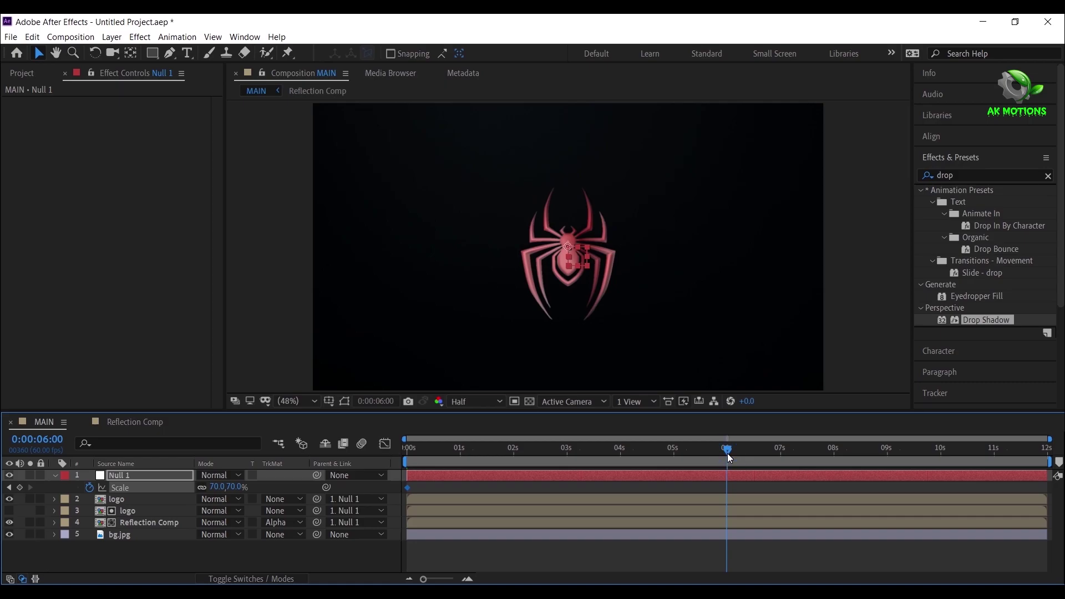
{"action": "left_click", "coordinate": [726, 450]}
{"action": "left_click", "coordinate": [213, 487]}
{"action": "type", "text": "100"}
{"action": "key", "text": "Return"}
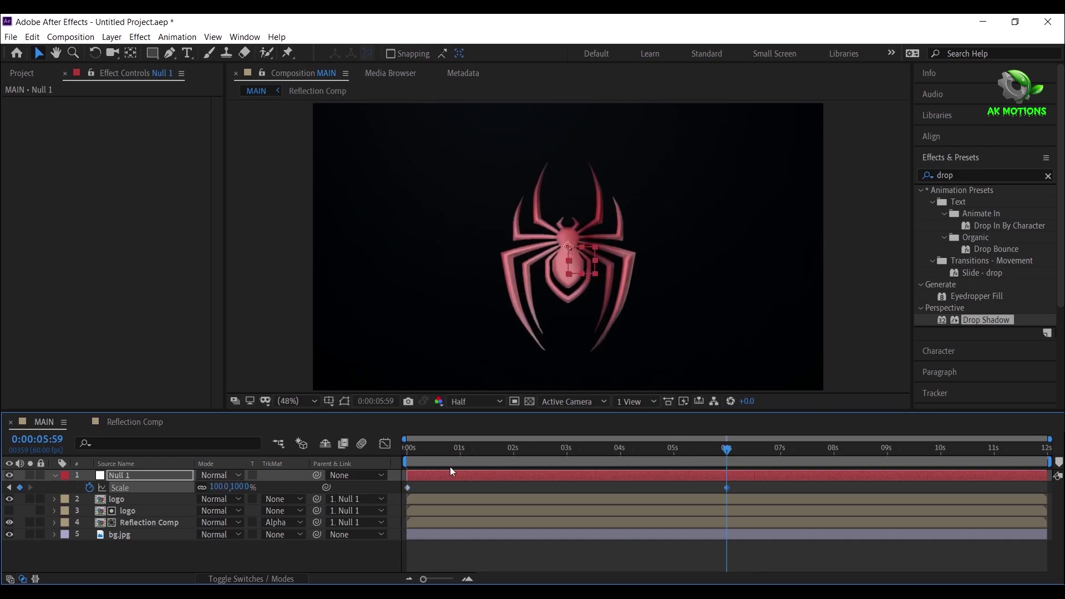
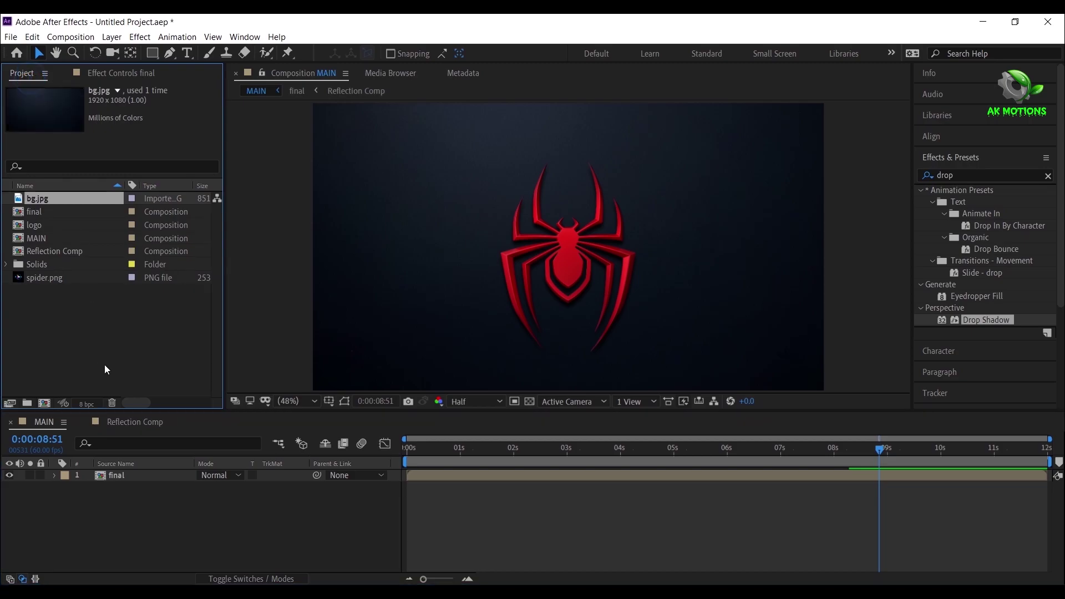
Import footagecrate-3dlightningaccent3.mov and footagecrate-3dlightningaccent4.mov into the project as footage.
{"action": "double_click", "coordinate": [104, 364]}
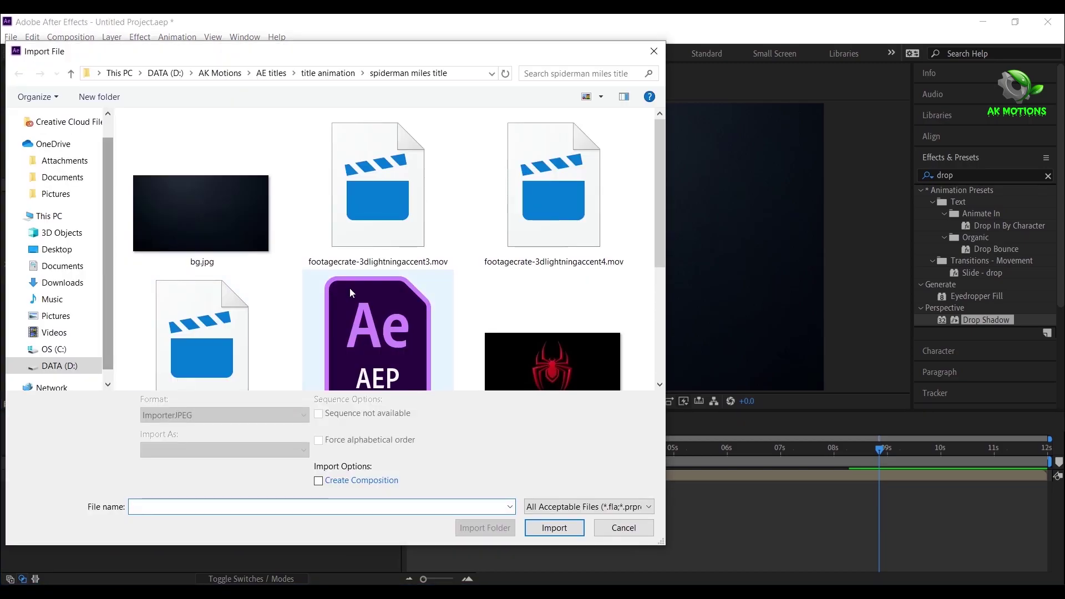
{"action": "left_click", "coordinate": [376, 224]}
{"action": "left_click", "coordinate": [566, 210], "text": "ctrl"}
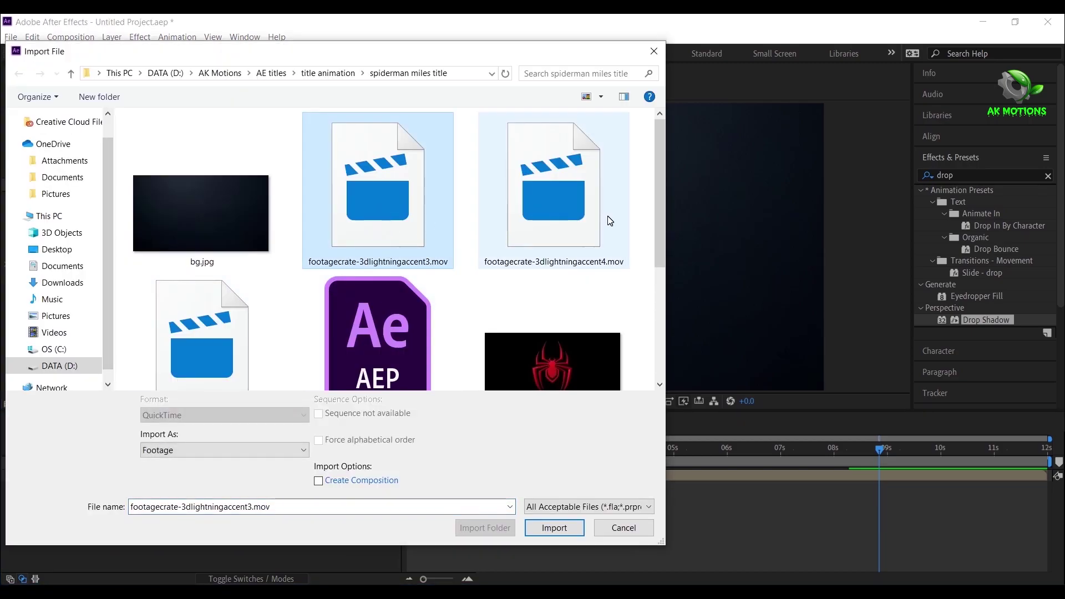
{"action": "left_click", "coordinate": [558, 527]}
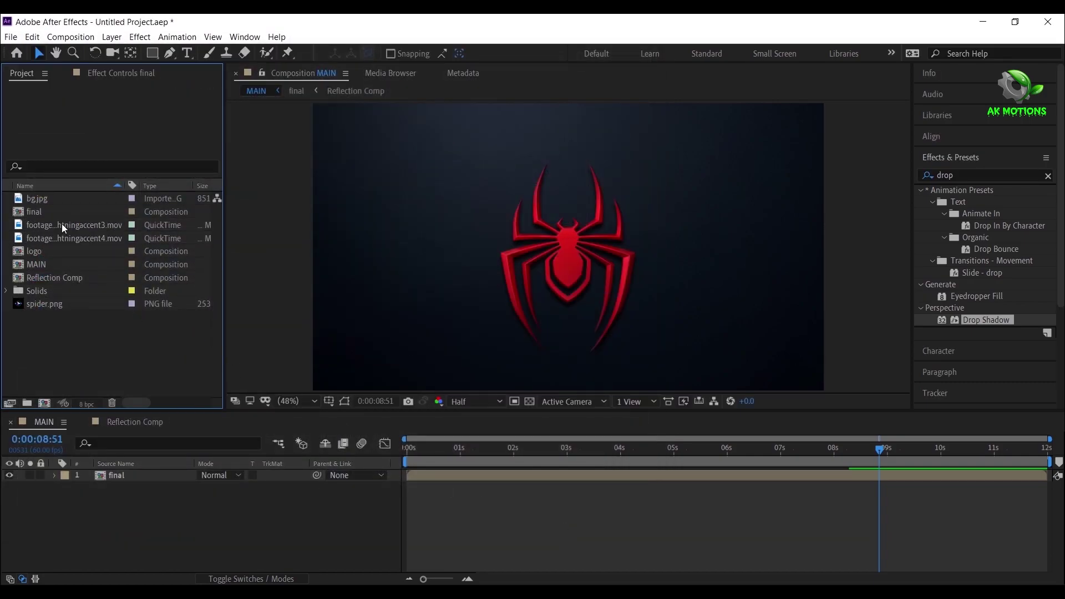
Add footagecrate-3dlightningaccent4.mov above the final layer in MAIN, starting just after 0:00:08:00.
{"action": "left_click", "coordinate": [61, 238]}
{"action": "left_click_drag", "start_coordinate": [89, 239], "coordinate": [163, 473]}
{"action": "left_click_drag", "start_coordinate": [426, 475], "coordinate": [853, 461]}
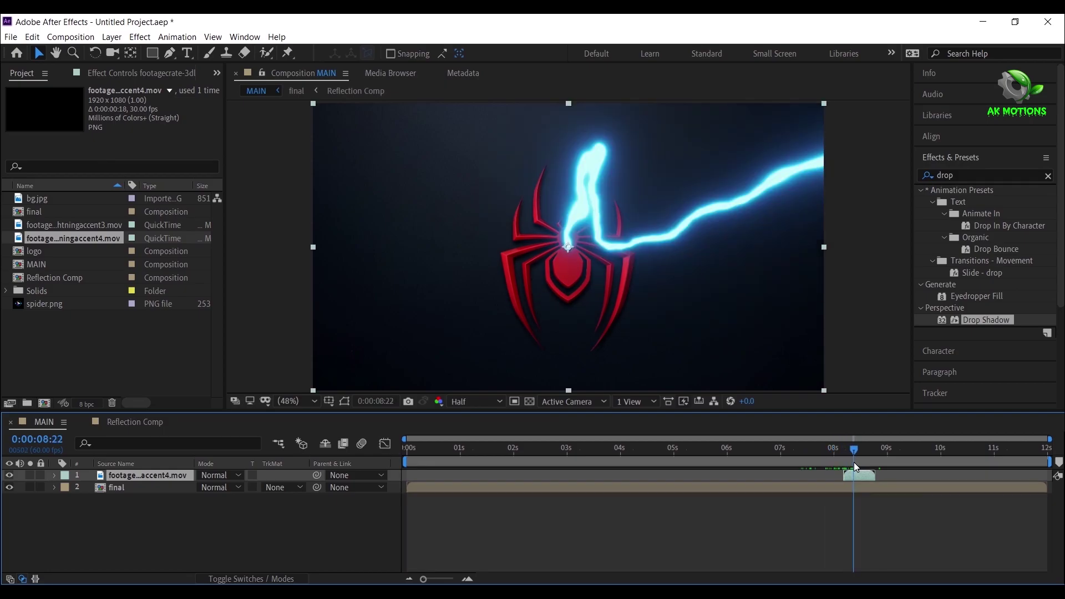
Nudge the lightning accent 4 layer upward about 20 px so its origin meets the spider's head, and scrub through the strike.
{"action": "key", "text": "p"}
{"action": "key", "text": "shift+Up"}
{"action": "key", "text": "shift+Up"}
{"action": "key", "text": "Up"}
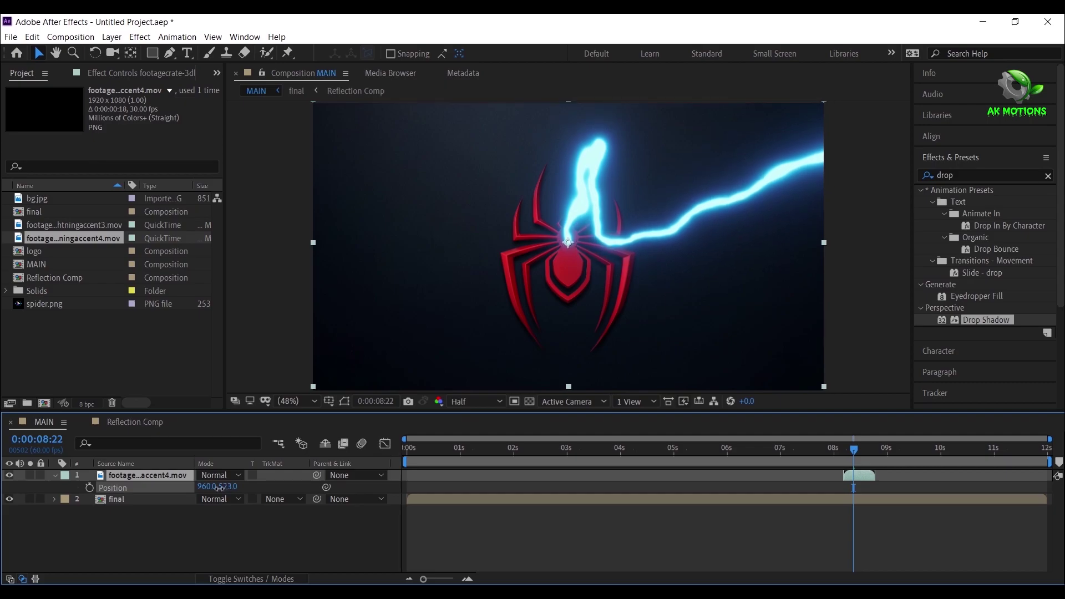
{"action": "key", "text": "p"}
{"action": "mouse_move", "coordinate": [851, 451]}
{"action": "left_mouse_down"}
{"action": "mouse_move", "coordinate": [788, 453]}
{"action": "mouse_move", "coordinate": [864, 457]}
{"action": "left_mouse_up"}
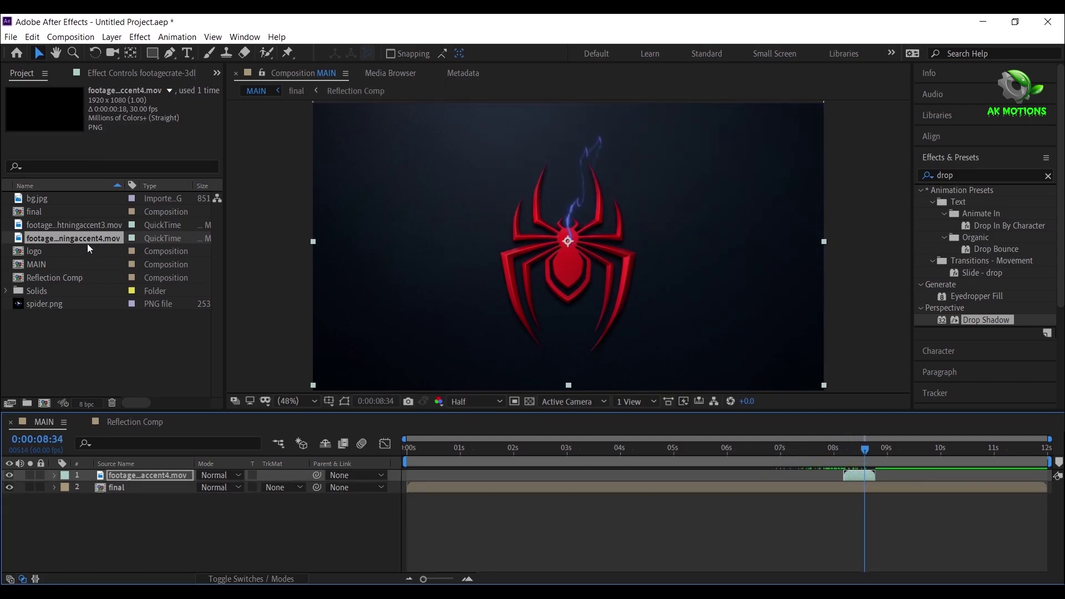
Add footagecrate-3dlightningaccent3.mov as the top layer, starting slightly after lightning accent 4, and duplicate it.
{"action": "left_click_drag", "start_coordinate": [88, 225], "coordinate": [862, 460]}
{"action": "left_click", "coordinate": [850, 453]}
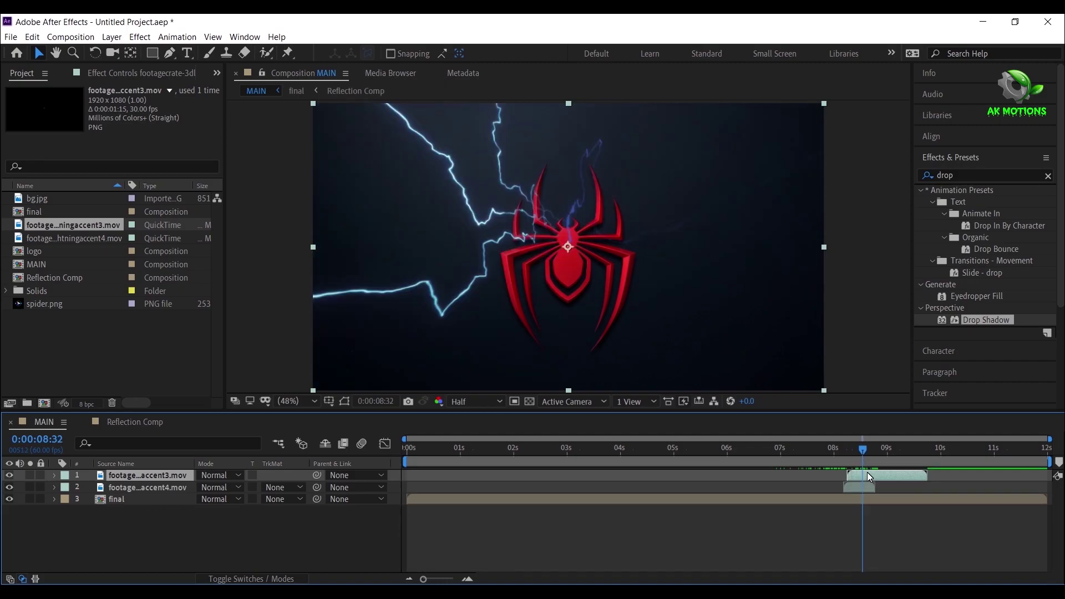
{"action": "key", "text": "ctrl+d"}
Flip the duplicated lightning accent 3 layer horizontally and shift it a few frames later than the original.
{"action": "right_click", "coordinate": [861, 471]}
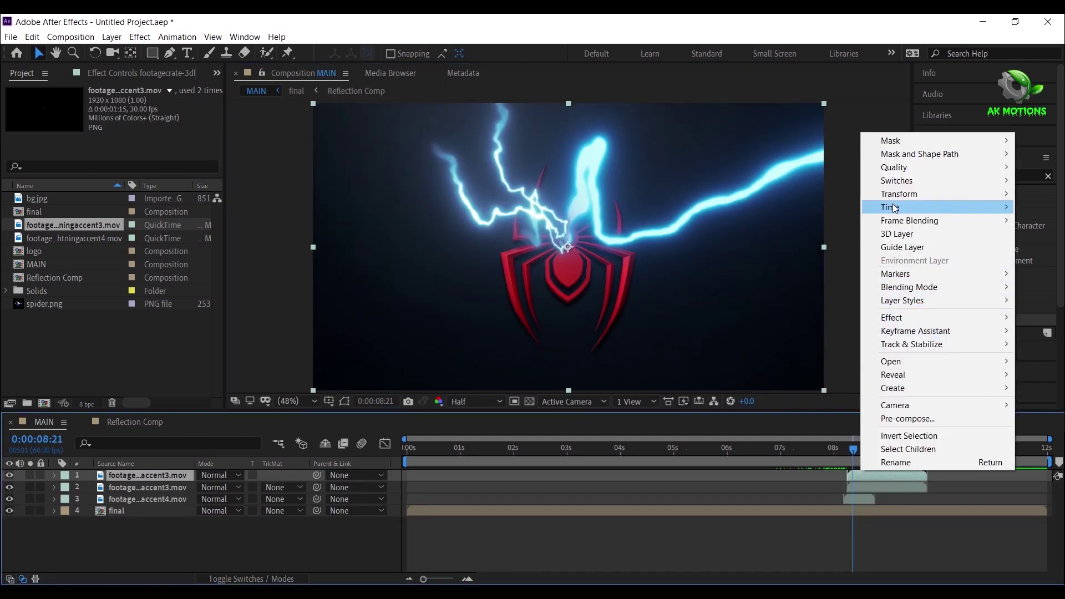
{"action": "mouse_move", "coordinate": [894, 194]}
{"action": "left_click", "coordinate": [685, 295]}
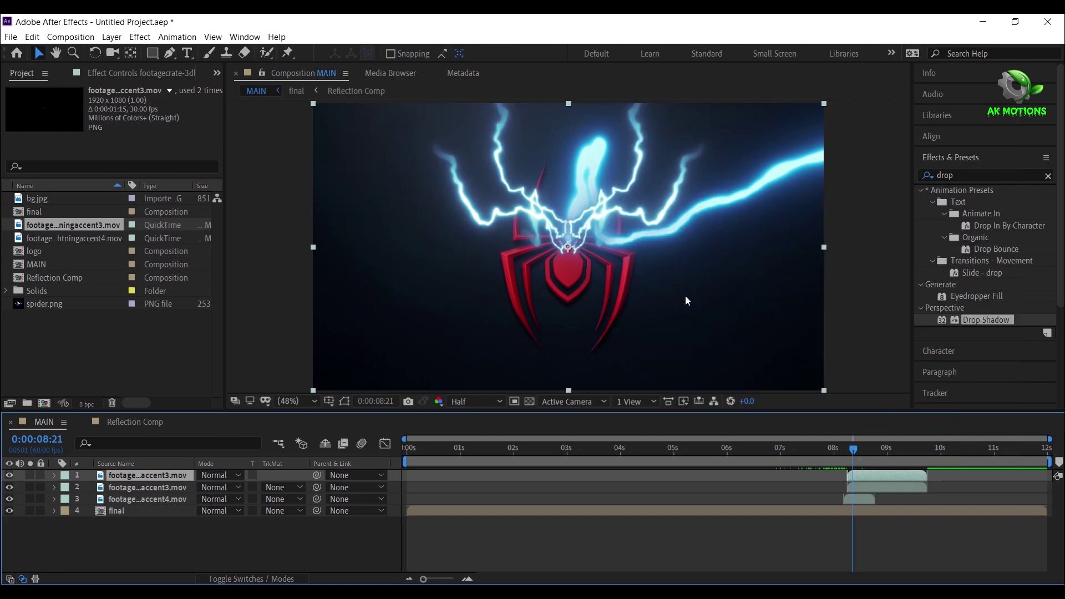
{"action": "left_click", "coordinate": [862, 451]}
{"action": "mouse_move", "coordinate": [864, 477]}
{"action": "left_mouse_down"}
{"action": "mouse_move", "coordinate": [833, 459]}
{"action": "mouse_move", "coordinate": [905, 460]}
{"action": "mouse_move", "coordinate": [859, 456]}
{"action": "mouse_move", "coordinate": [867, 463]}
{"action": "left_mouse_up"}
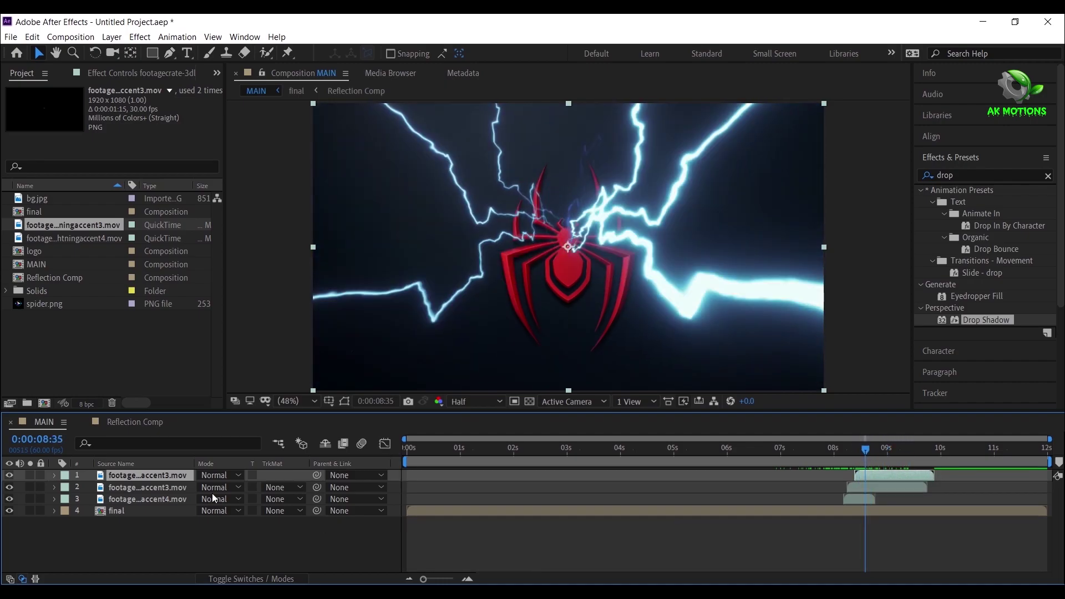
Apply a Fill effect to the flipped lightning layer and set its color to yellow FFD400.
{"action": "left_click", "coordinate": [971, 176]}
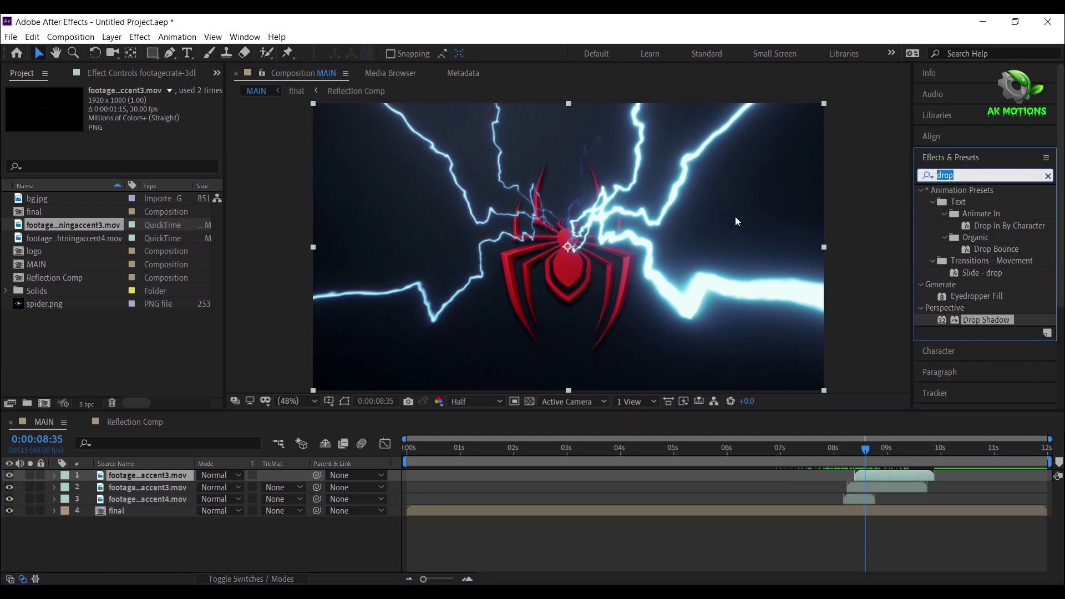
{"action": "type", "text": "fill"}
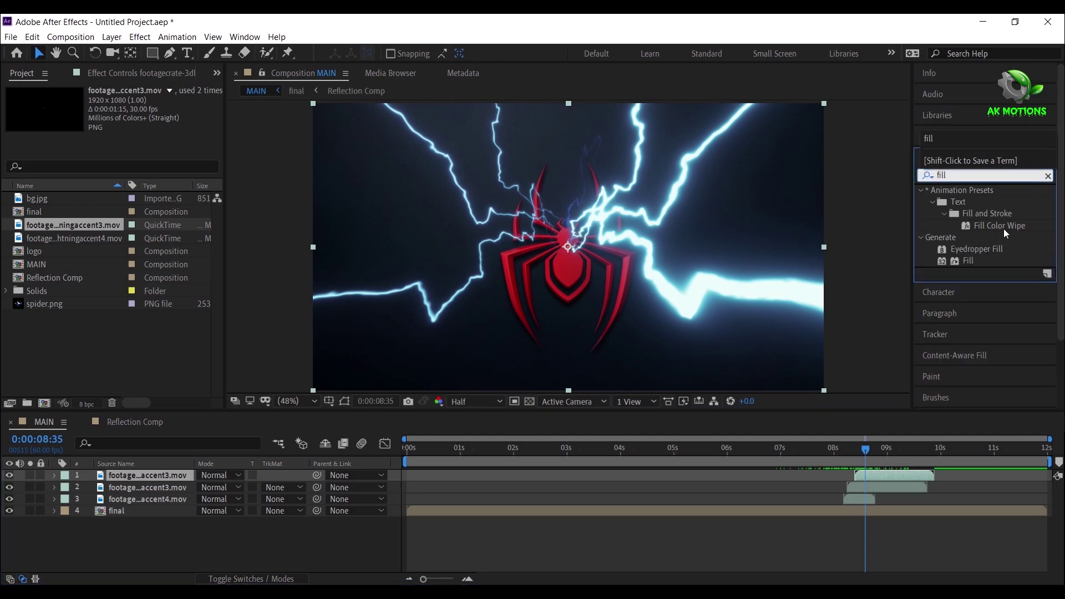
{"action": "double_click", "coordinate": [969, 260]}
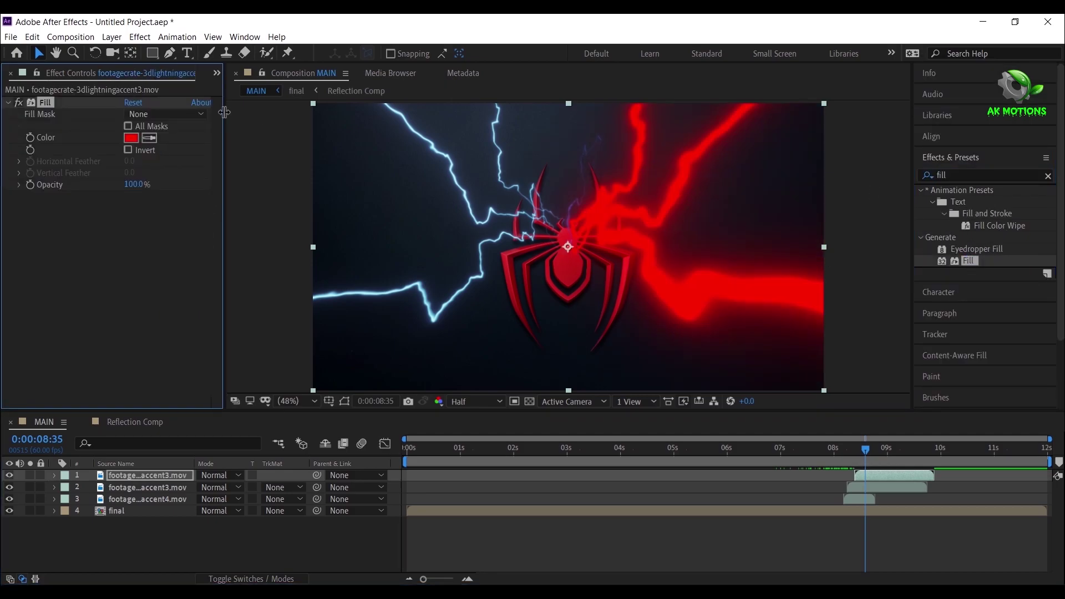
{"action": "left_click", "coordinate": [131, 138]}
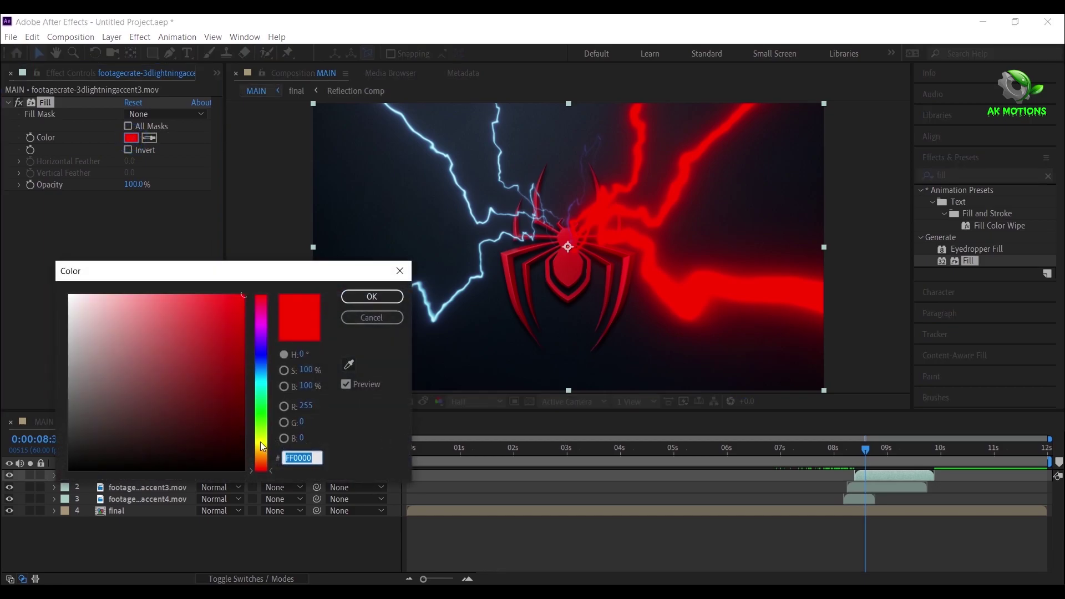
{"action": "left_click_drag", "start_coordinate": [260, 441], "coordinate": [264, 445]}
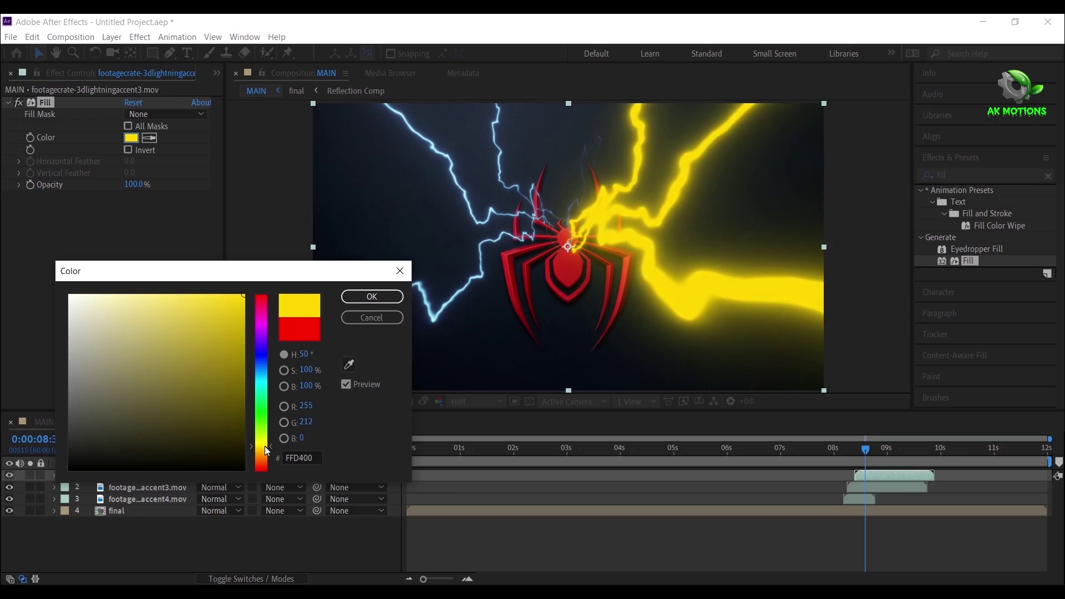
{"action": "left_click", "coordinate": [372, 296]}
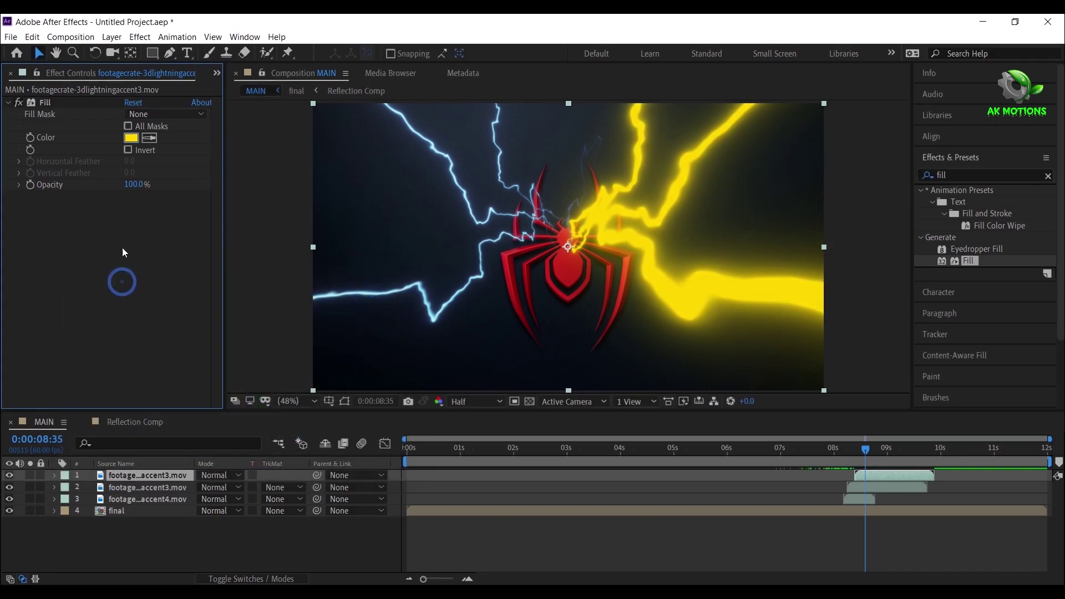
Copy the yellow Fill effect to the other lightning accent 3 layer and to the lightning accent 4 layer.
{"action": "left_click", "coordinate": [46, 104]}
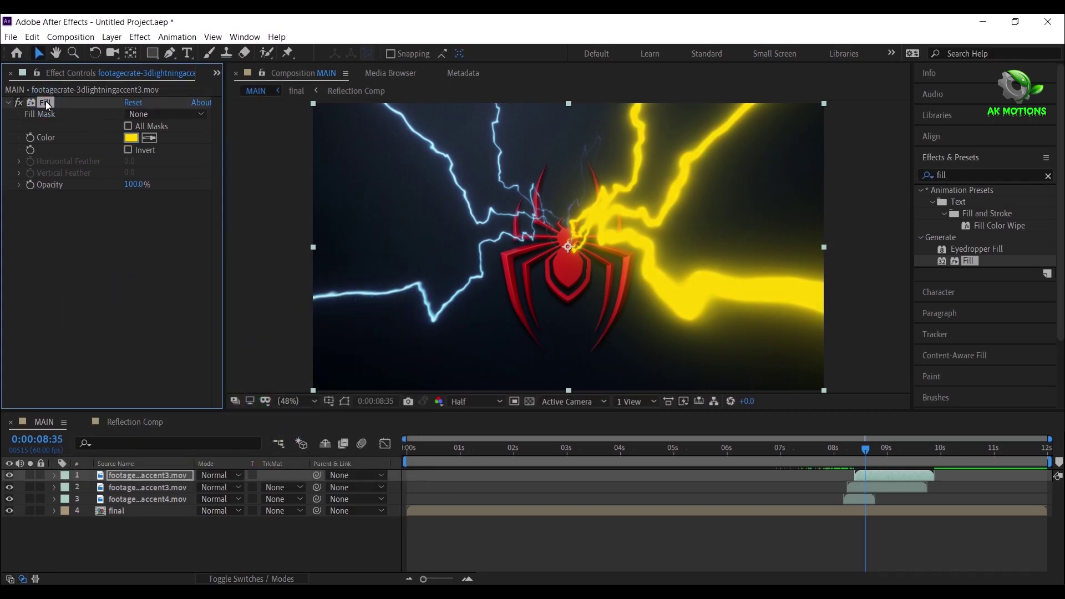
{"action": "left_click", "coordinate": [132, 485]}
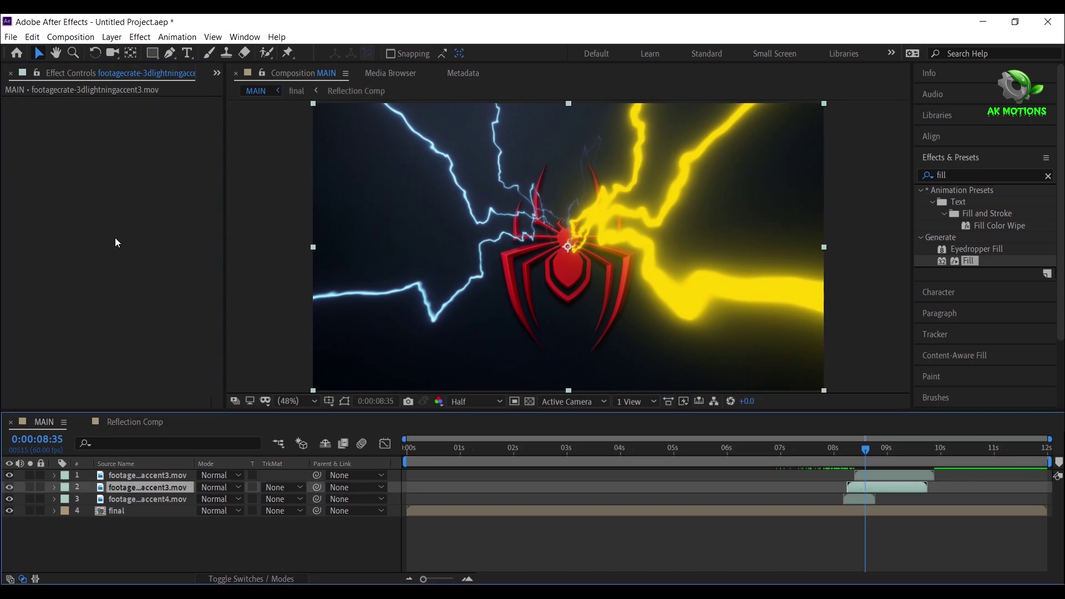
{"action": "key", "text": "ctrl+v"}
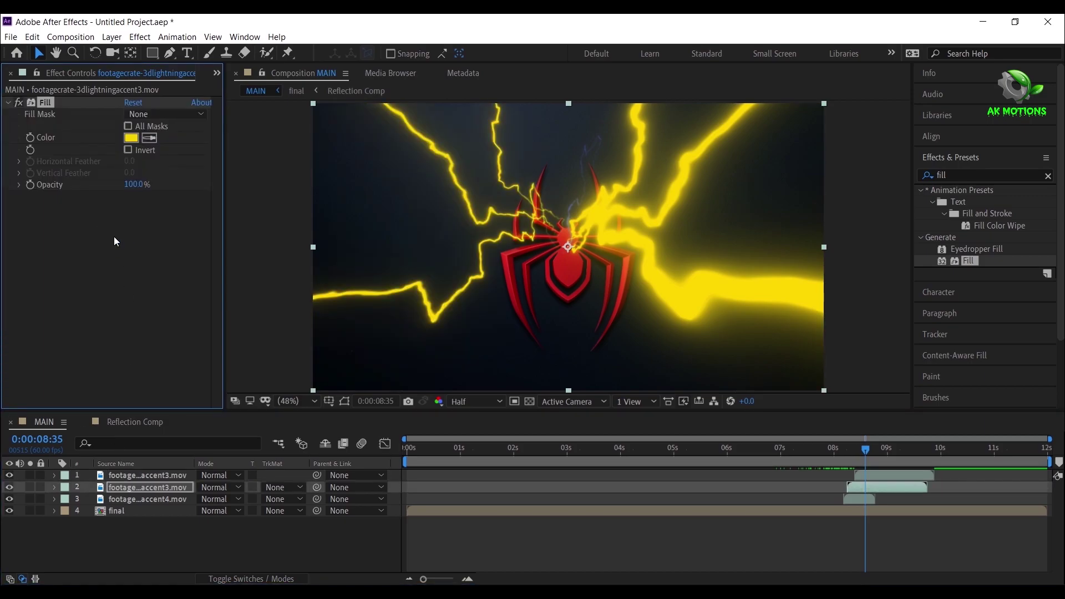
{"action": "left_click", "coordinate": [150, 499]}
{"action": "key", "text": "ctrl+v"}
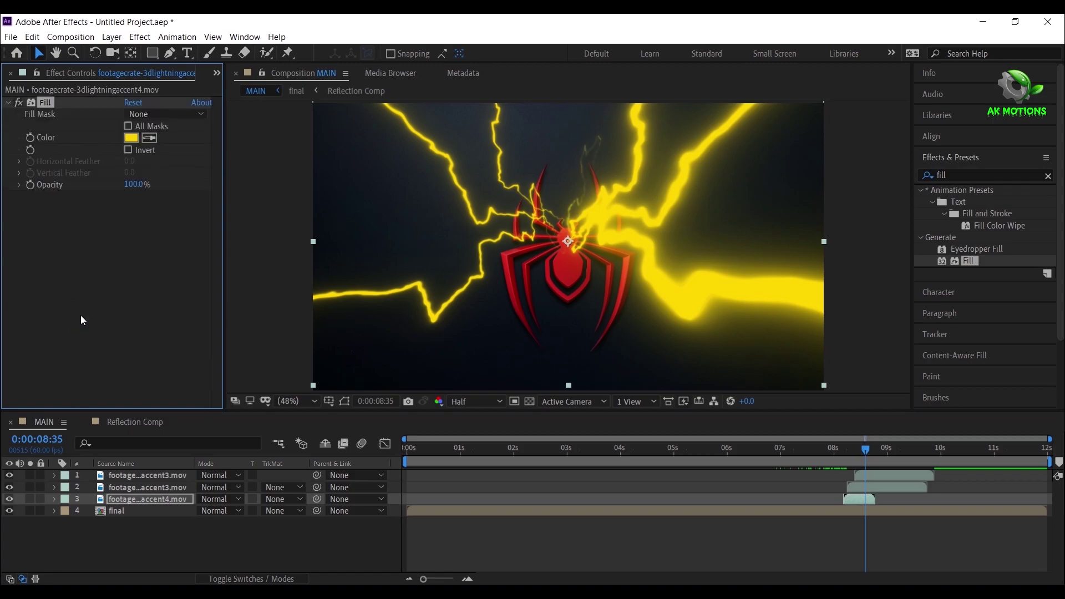
In the final composition, add a 100% Opacity keyframe to the upper logo layer at 0:00:09:30.
{"action": "left_click_drag", "start_coordinate": [869, 456], "coordinate": [914, 457]}
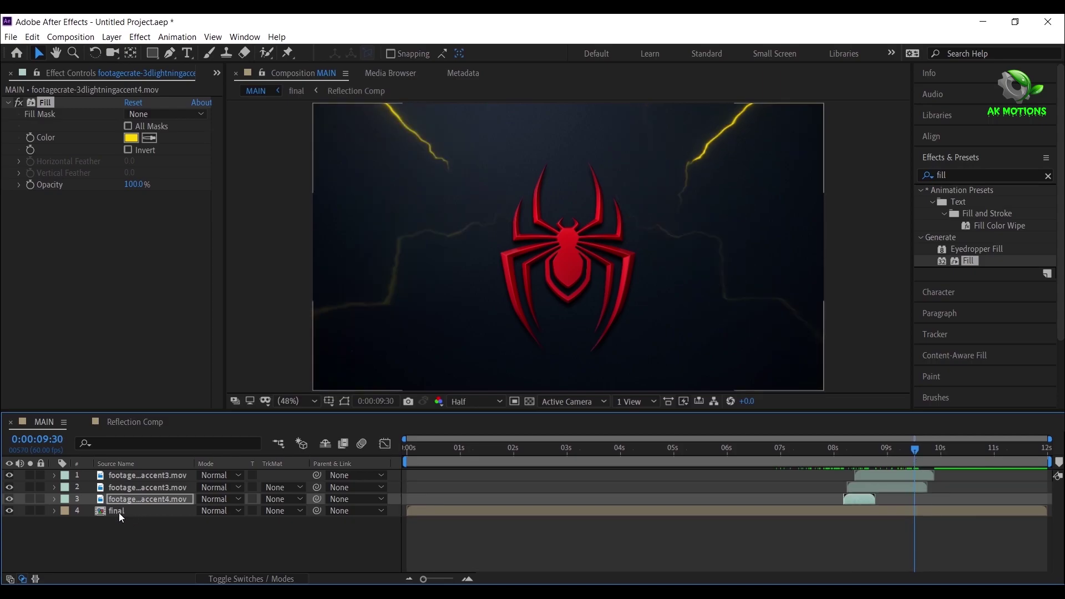
{"action": "double_click", "coordinate": [119, 512]}
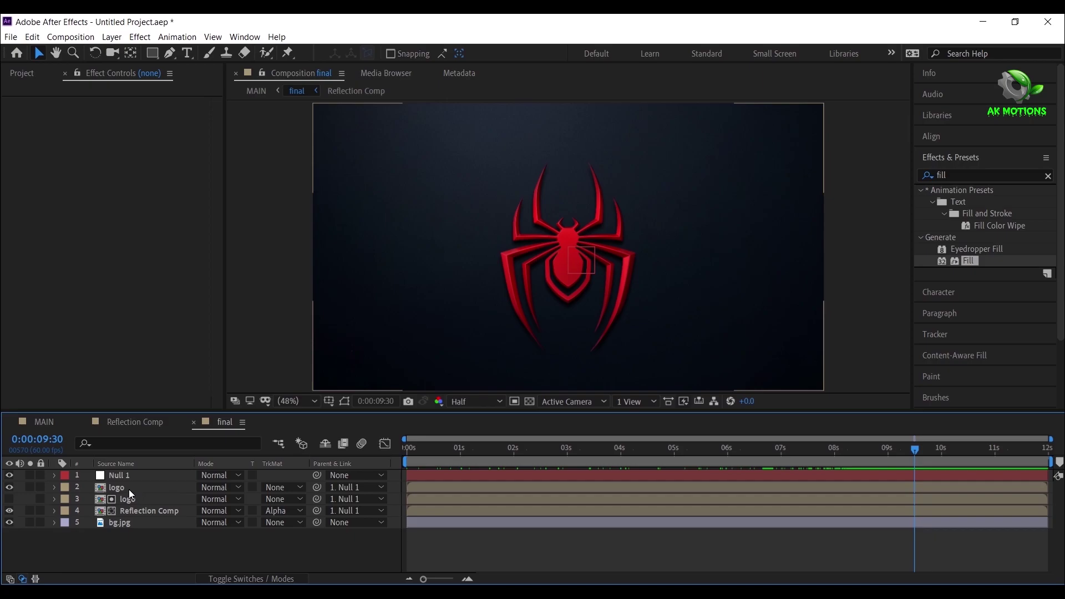
{"action": "left_click", "coordinate": [129, 489]}
{"action": "key", "text": "t"}
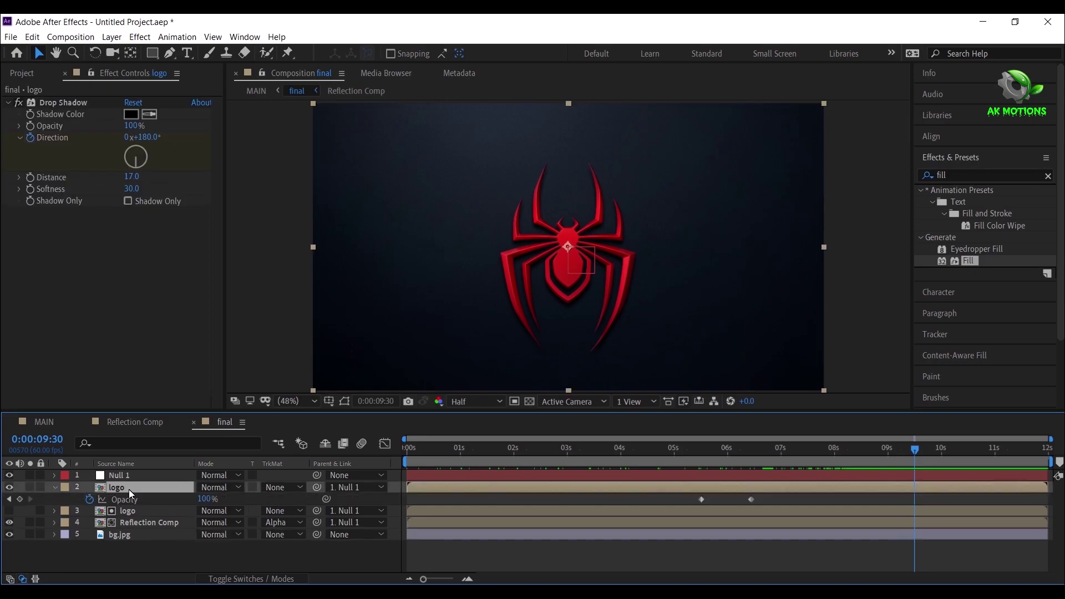
{"action": "left_click", "coordinate": [20, 499]}
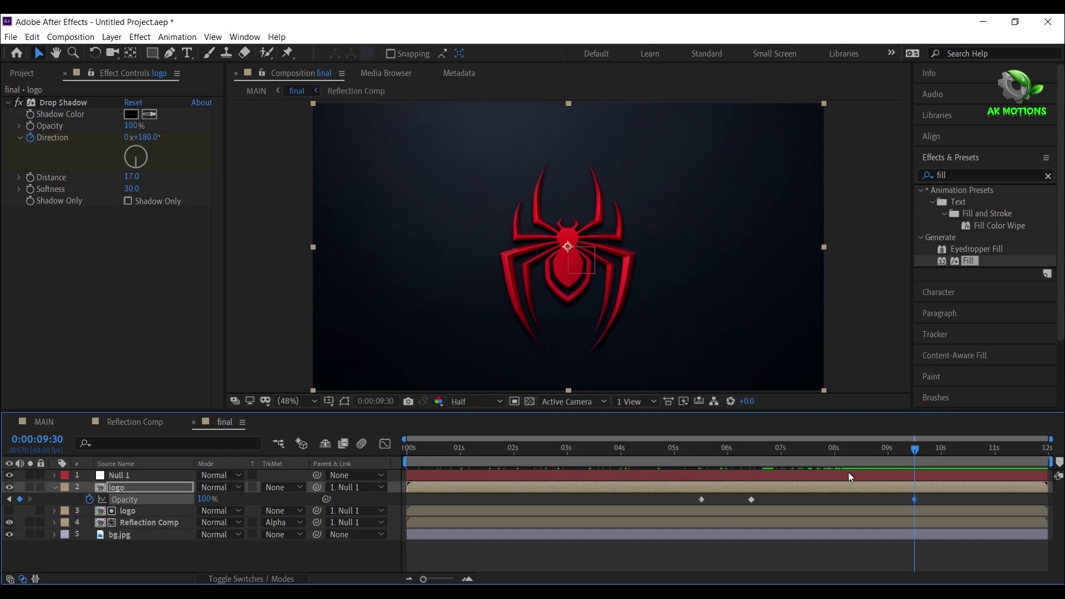
Fade out the upper logo layer with a 1% Opacity keyframe at 0:00:10:01, and collapse the layer.
{"action": "left_click", "coordinate": [943, 455]}
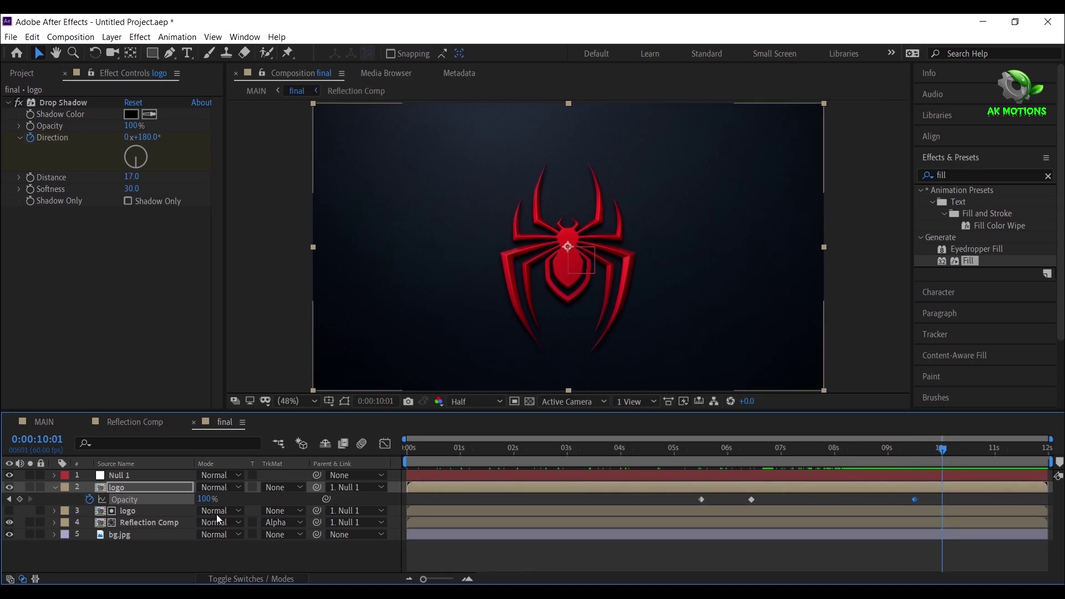
{"action": "left_click_drag", "start_coordinate": [208, 500], "coordinate": [7, 558]}
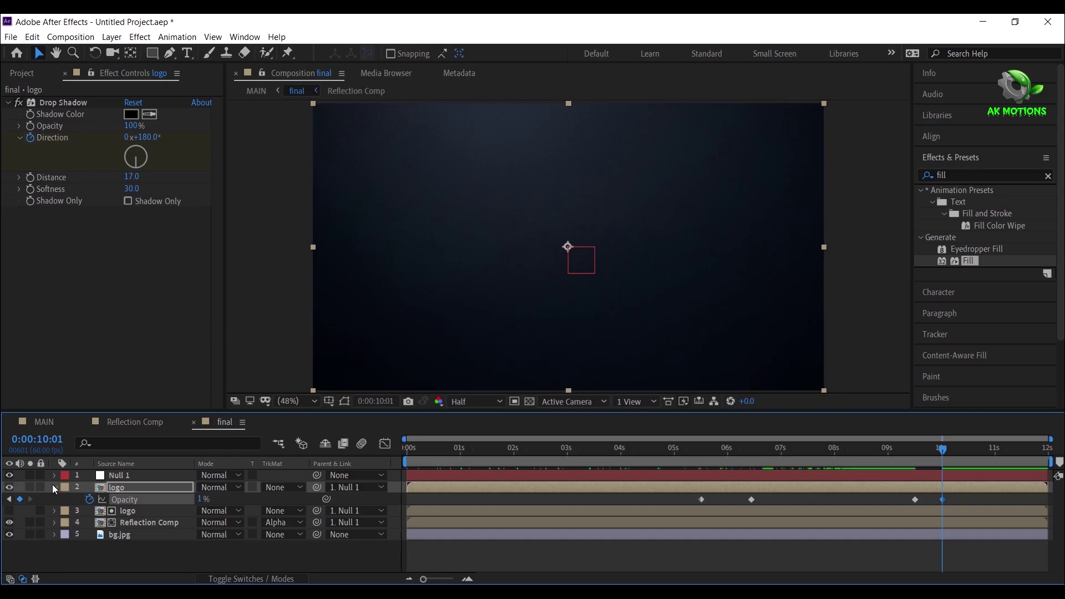
{"action": "left_click", "coordinate": [54, 486]}
Return to MAIN, scrub through the logo's fade to 0:00:09:57, and create a text layer reading SPIDER-MAN.
{"action": "left_click", "coordinate": [46, 422]}
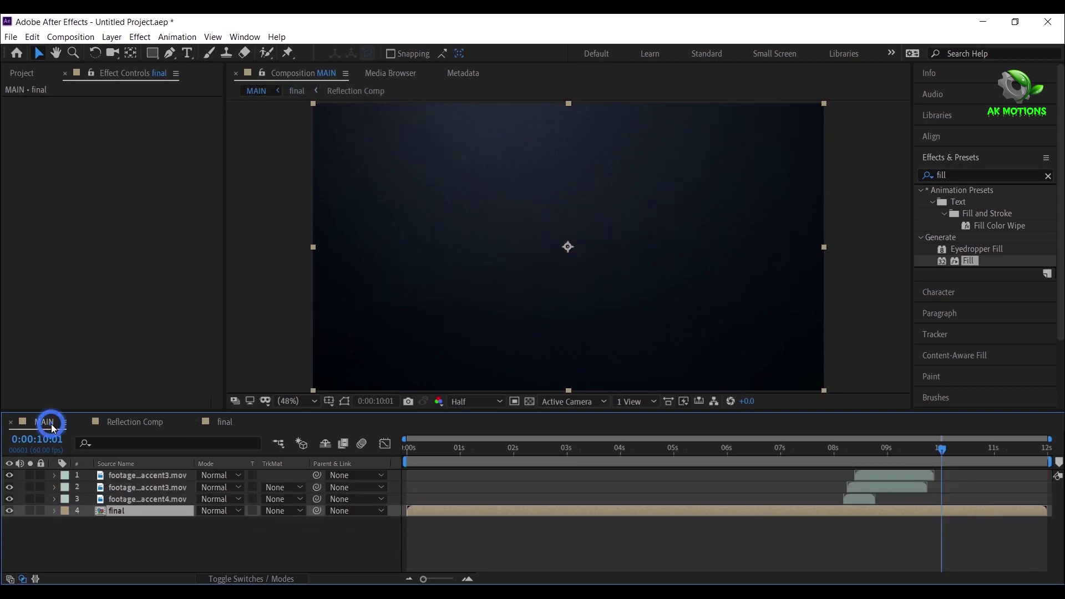
{"action": "left_click_drag", "start_coordinate": [891, 452], "coordinate": [937, 464]}
{"action": "left_click", "coordinate": [202, 541]}
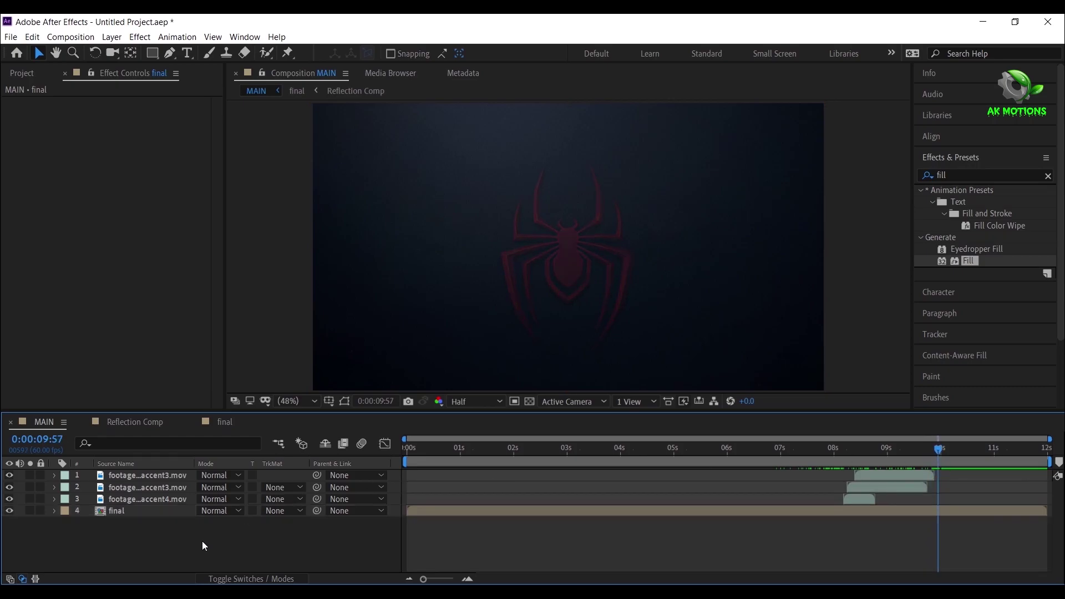
{"action": "right_click", "coordinate": [202, 541]}
{"action": "left_click", "coordinate": [230, 410]}
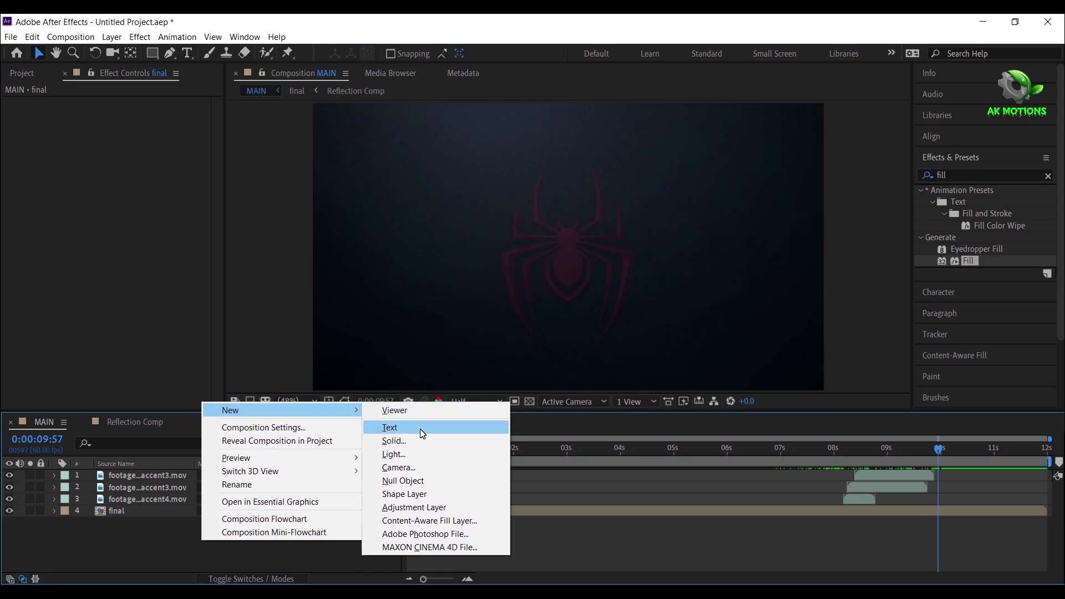
{"action": "left_click", "coordinate": [390, 427]}
{"action": "type", "text": "SPIDERMAN"}
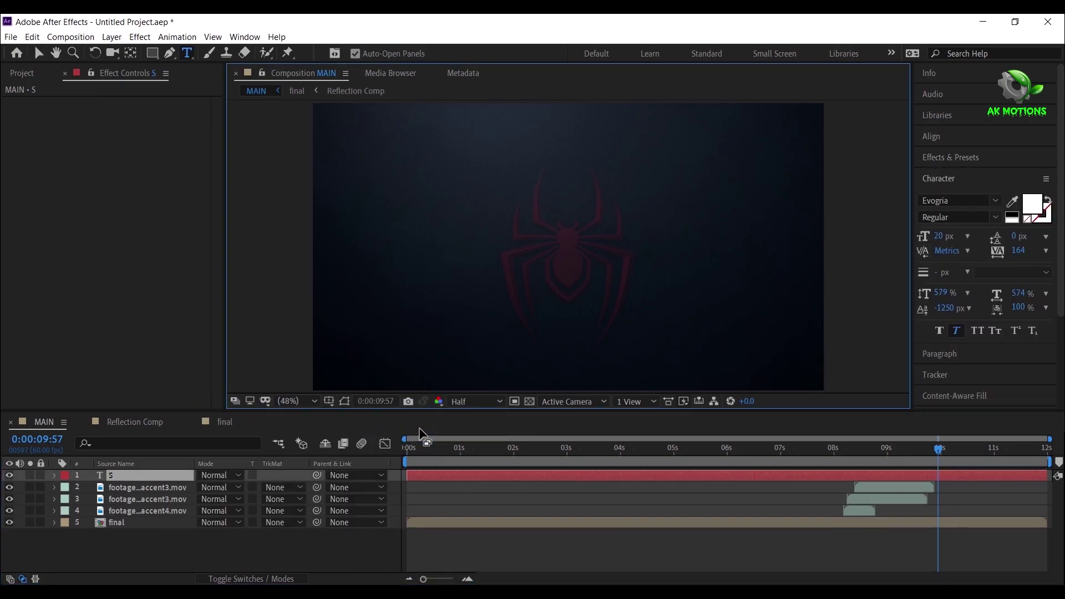
{"action": "key", "text": "BackSpace"}
{"action": "key", "text": "BackSpace"}
{"action": "key", "text": "BackSpace"}
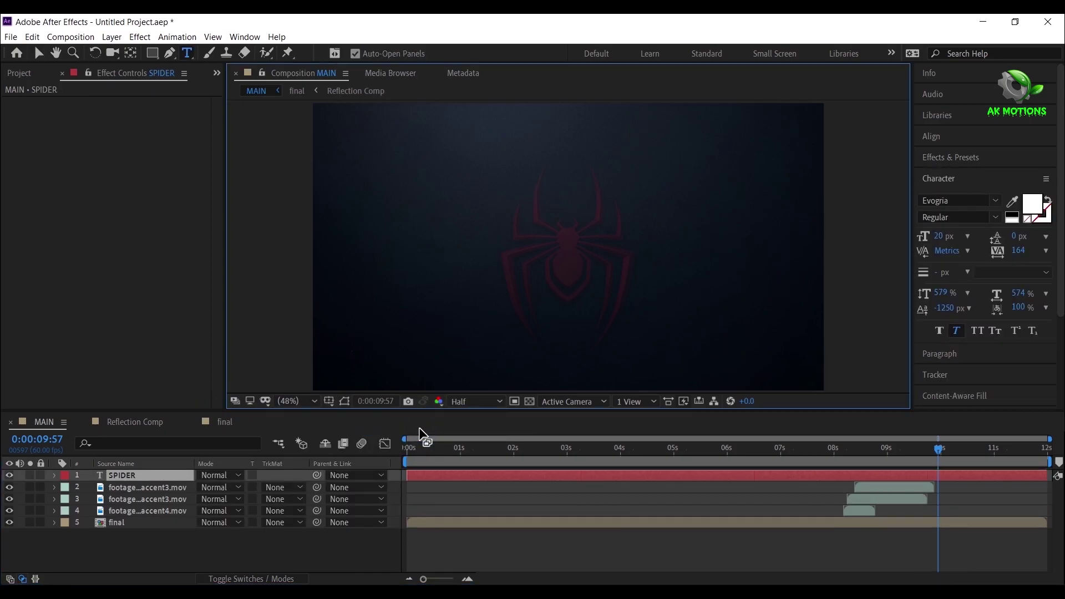
{"action": "type", "text": "-MAN"}
{"action": "left_click", "coordinate": [119, 548]}
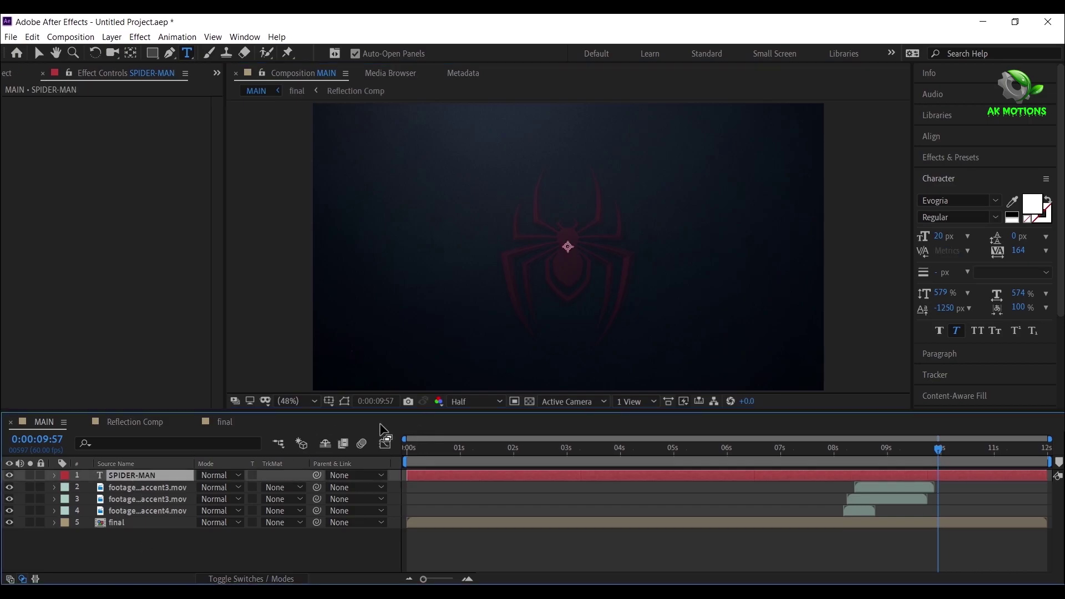
Center the SPIDER-MAN text layer in the composition.
{"action": "left_click", "coordinate": [943, 137]}
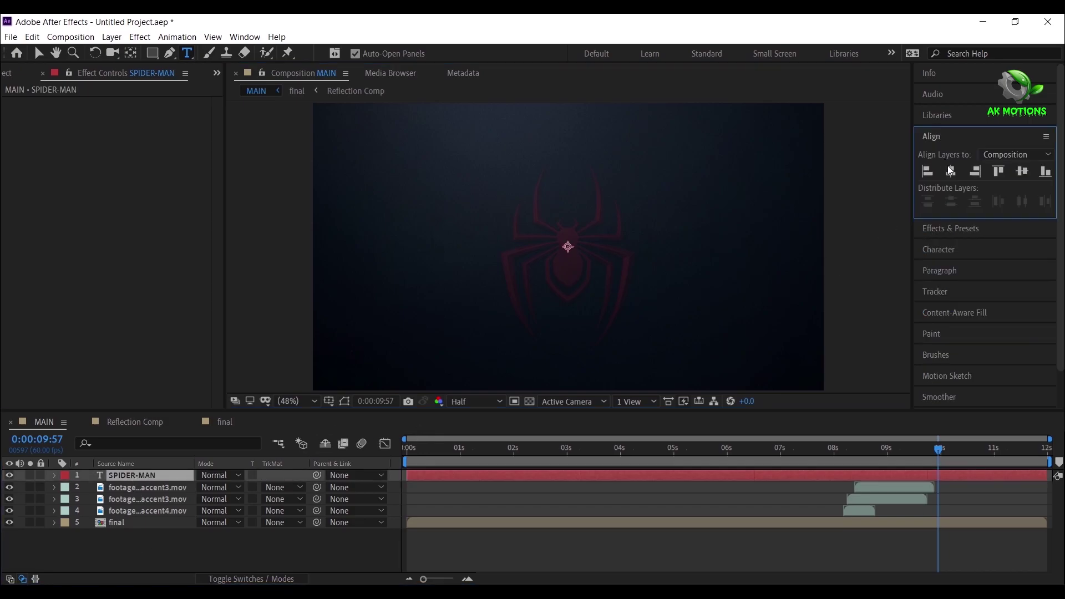
{"action": "left_click", "coordinate": [1026, 172]}
Remove the faux italic from the SPIDER-MAN text and set its vertical scale to 693% and tsume to 89%.
{"action": "left_click", "coordinate": [943, 229]}
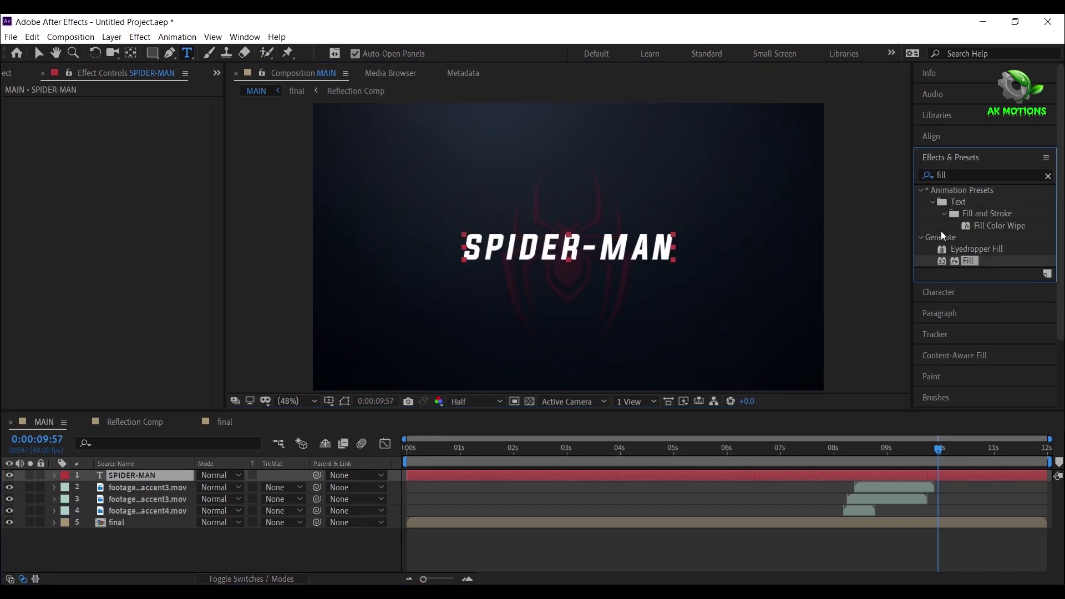
{"action": "double_click", "coordinate": [151, 478]}
{"action": "left_click", "coordinate": [979, 291]}
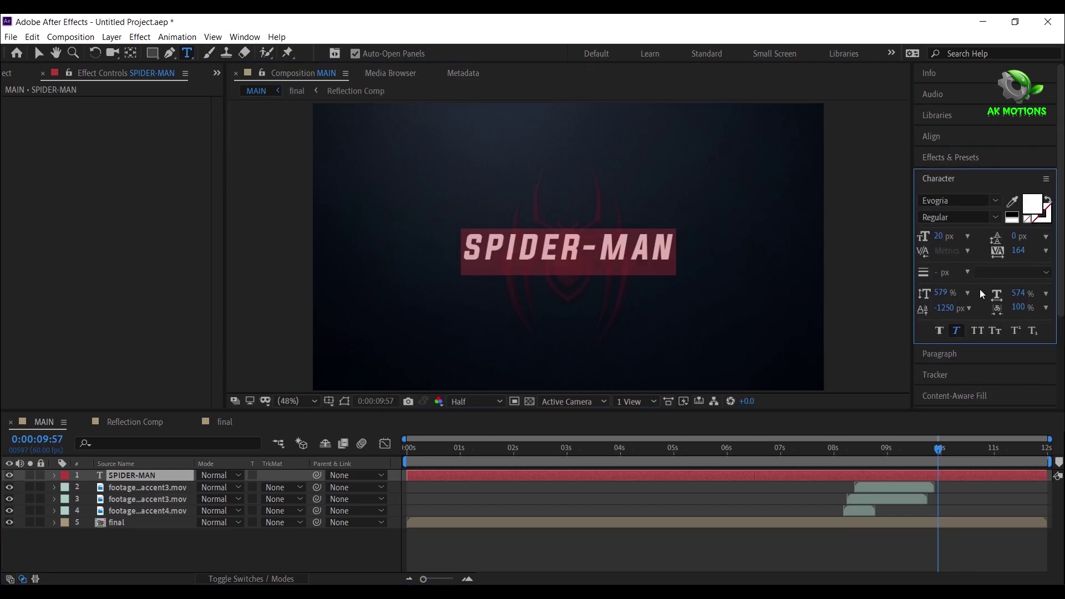
{"action": "left_click", "coordinate": [956, 331]}
{"action": "left_click_drag", "start_coordinate": [941, 293], "coordinate": [1034, 311]}
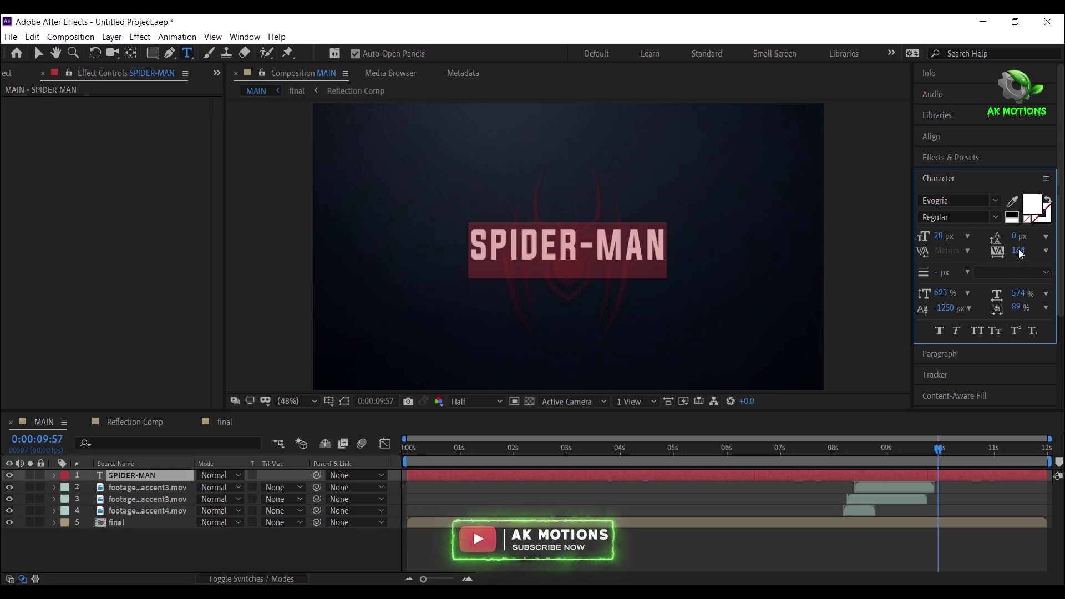
Set the SPIDER-MAN text's tracking to 311, font size to 28 px and baseline shift to -1210 px.
{"action": "mouse_move", "coordinate": [1018, 251]}
{"action": "left_mouse_down"}
{"action": "mouse_move", "coordinate": [1033, 250]}
{"action": "mouse_move", "coordinate": [1023, 251]}
{"action": "left_mouse_up"}
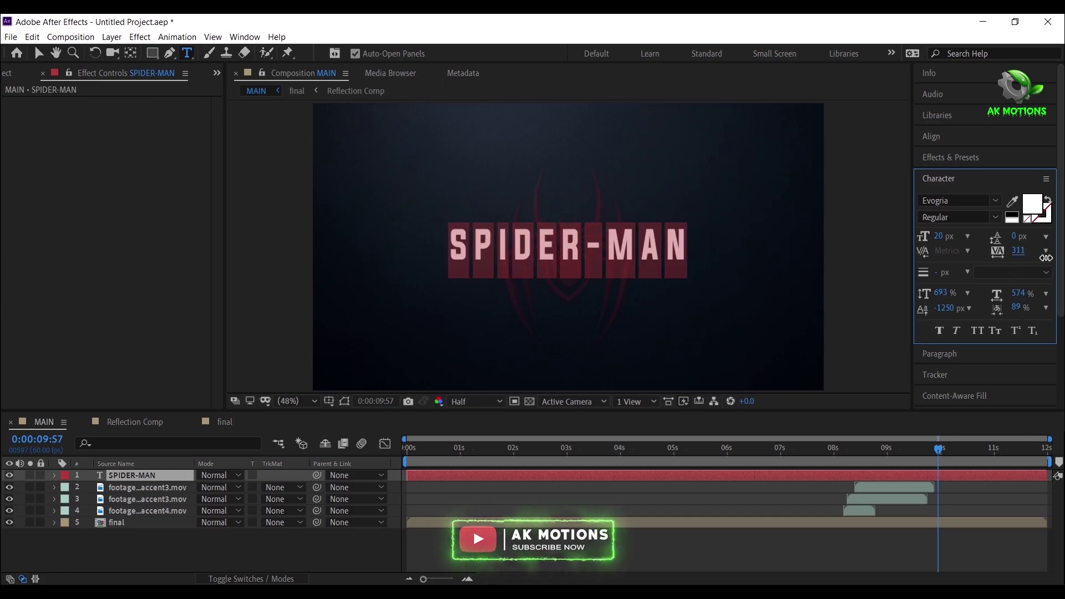
{"action": "left_click_drag", "start_coordinate": [938, 236], "coordinate": [941, 239]}
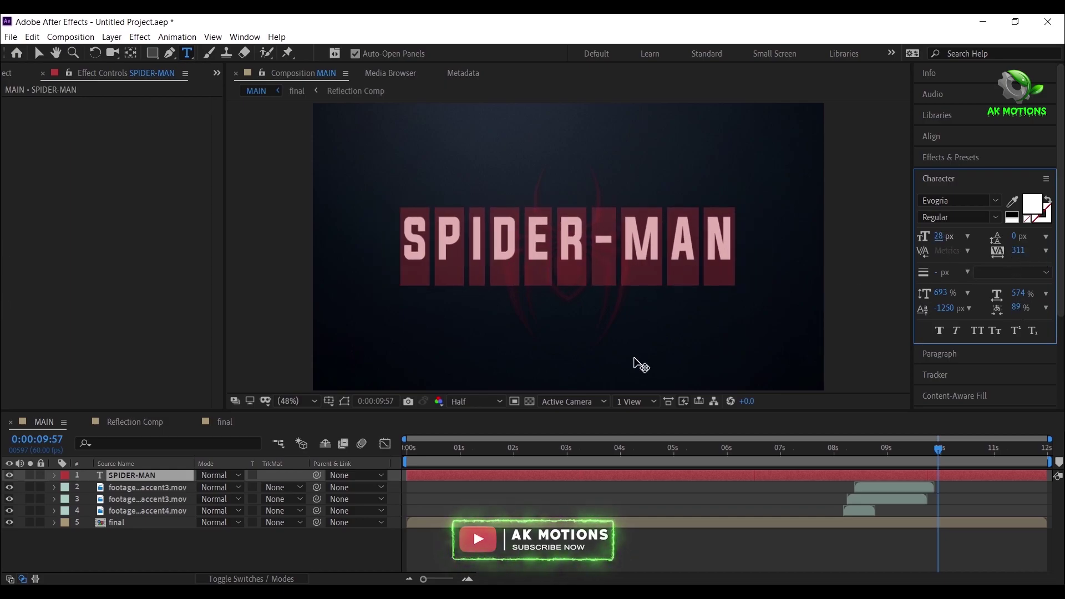
{"action": "left_click_drag", "start_coordinate": [941, 309], "coordinate": [991, 308]}
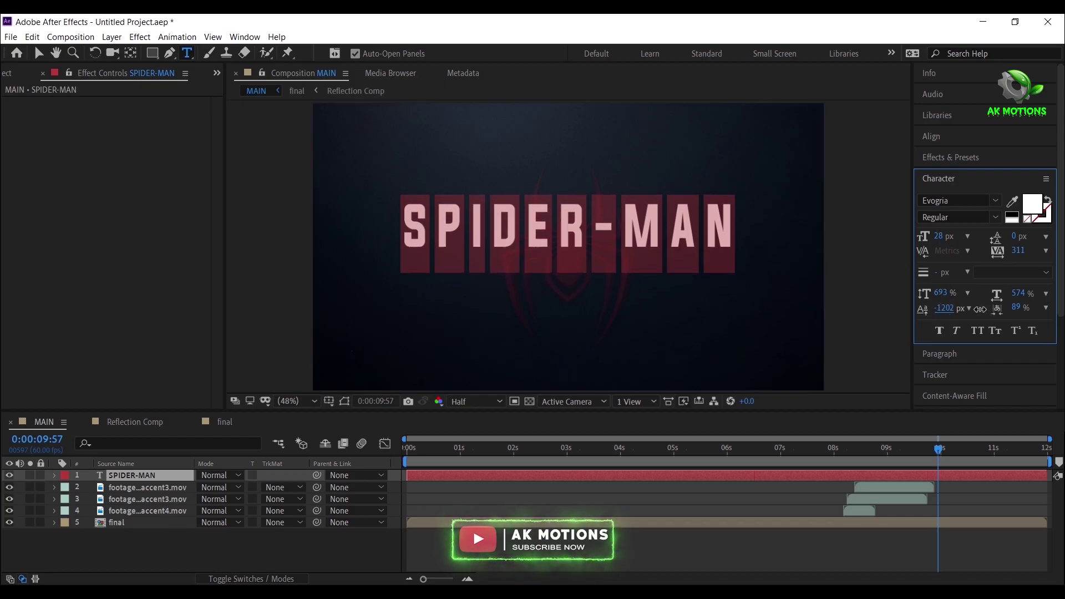
{"action": "left_click", "coordinate": [123, 562]}
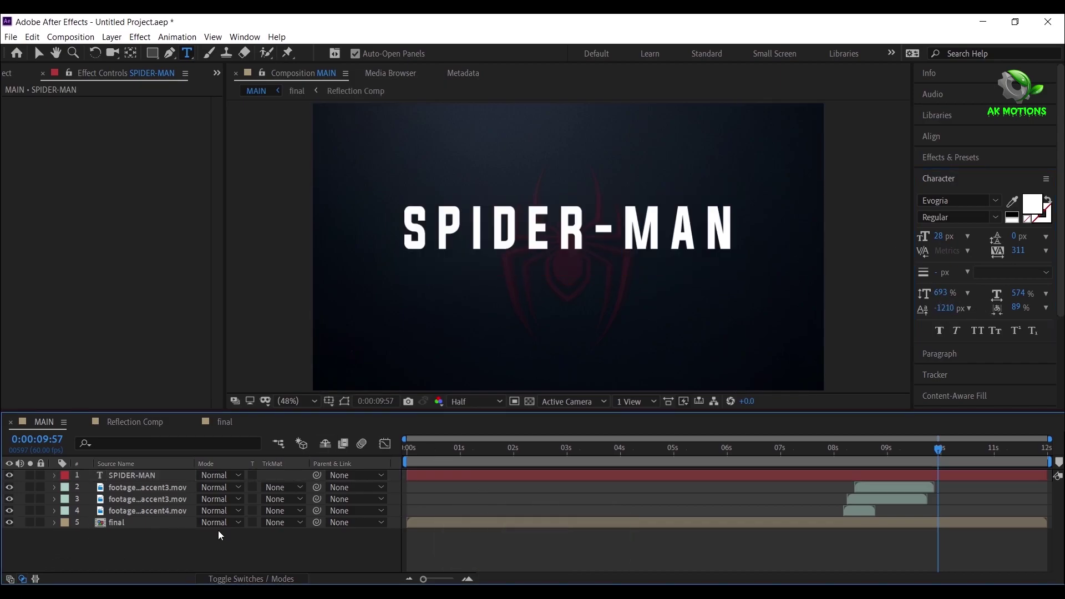
Make the SPIDER-MAN layer 3D and reveal its Position property.
{"action": "left_click", "coordinate": [148, 477]}
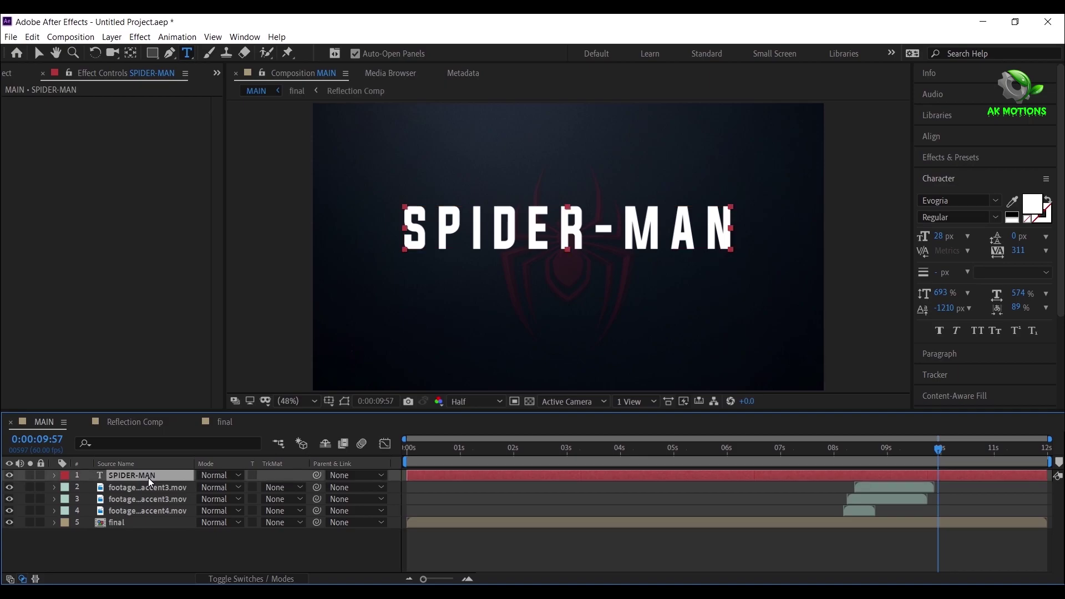
{"action": "left_click", "coordinate": [251, 577]}
{"action": "left_click", "coordinate": [274, 475]}
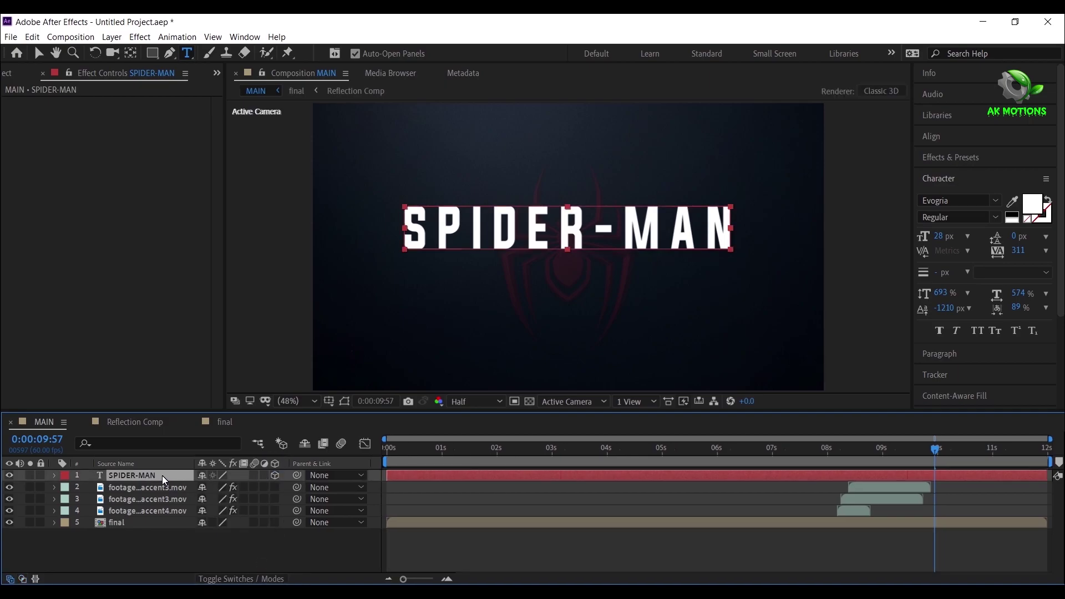
{"action": "key", "text": "p"}
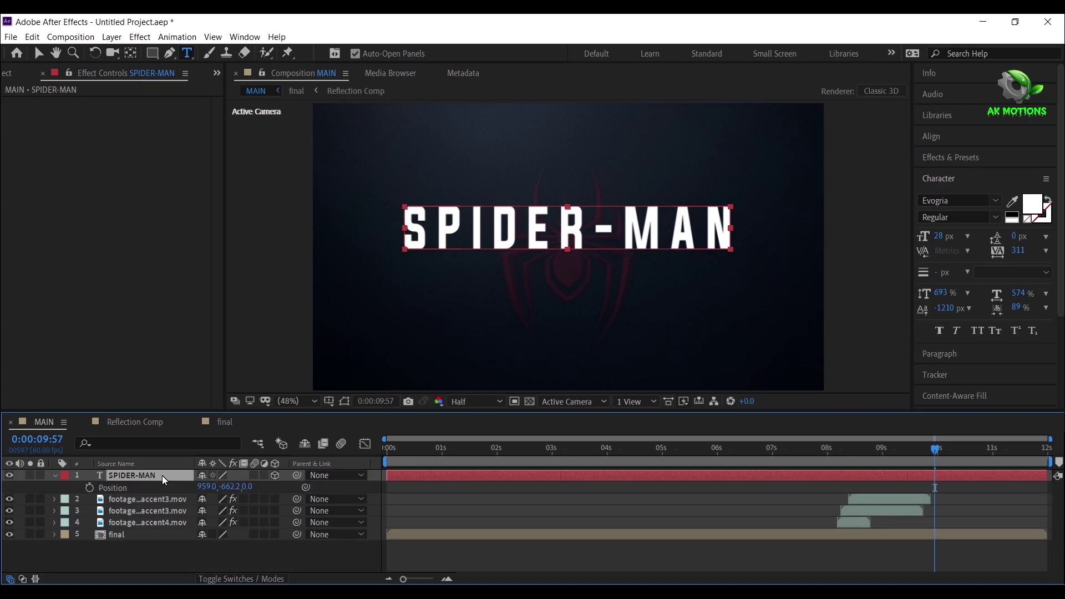
At 0:00:09:54, keyframe the SPIDER-MAN layer's Position with Y at -588.2 and Z far enough toward the camera to put the text out of view.
{"action": "left_click_drag", "start_coordinate": [931, 451], "coordinate": [928, 451]}
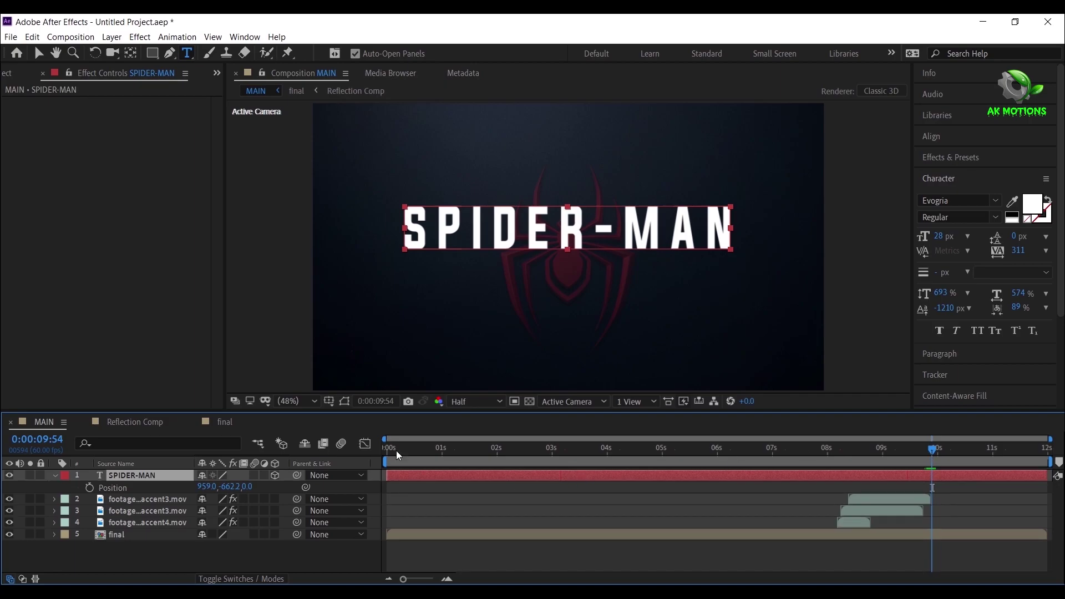
{"action": "left_click", "coordinate": [89, 487]}
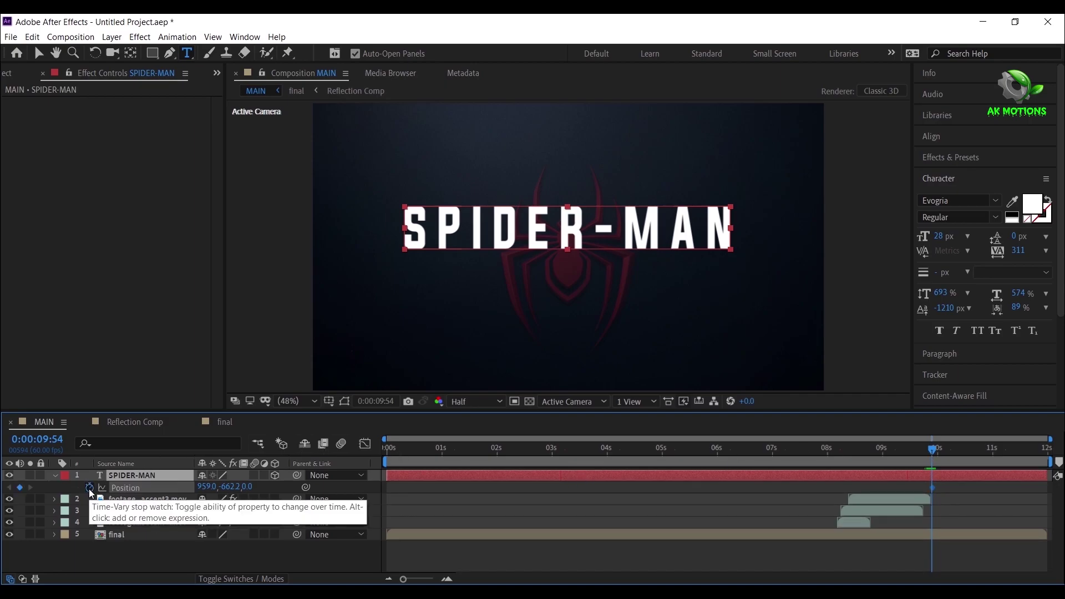
{"action": "left_click_drag", "start_coordinate": [247, 487], "coordinate": [187, 461]}
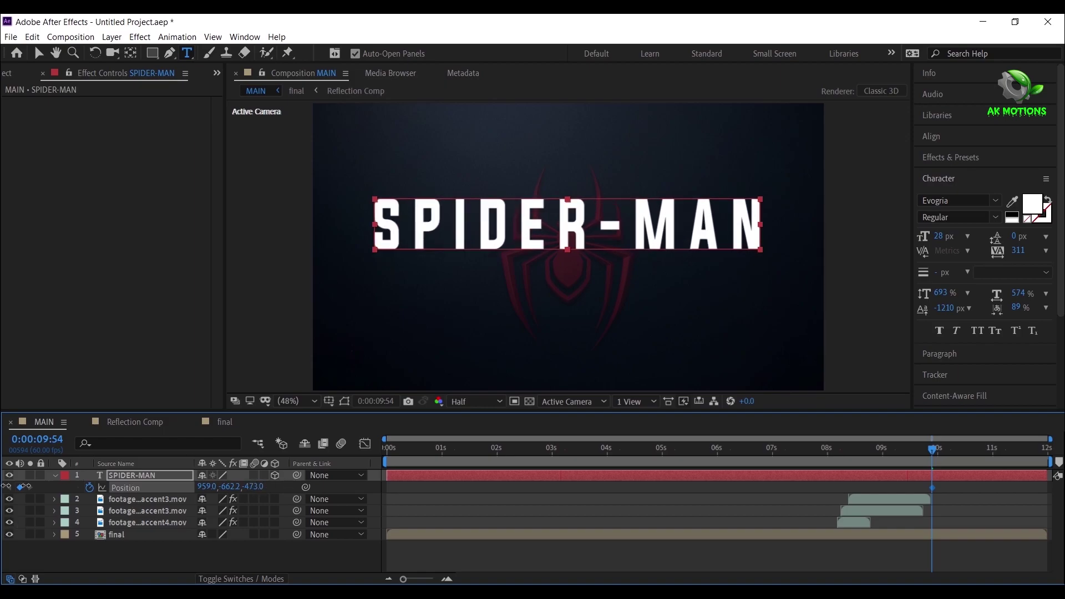
{"action": "left_click_drag", "start_coordinate": [5, 487], "coordinate": [4, 531]}
{"action": "left_click_drag", "start_coordinate": [236, 487], "coordinate": [211, 503]}
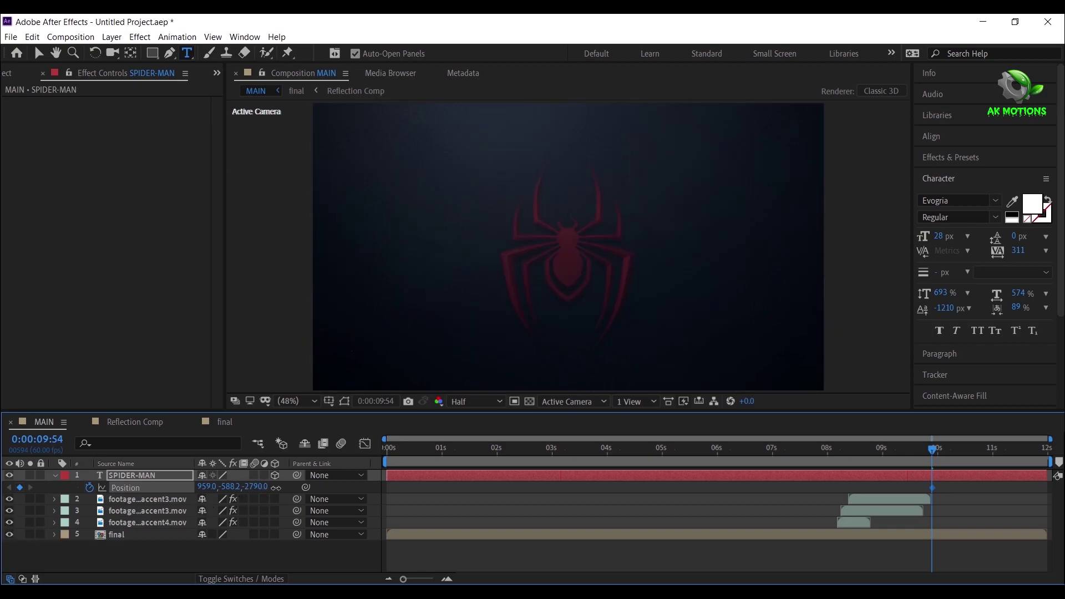
{"action": "left_click_drag", "start_coordinate": [382, 490], "coordinate": [354, 492]}
Add a Position keyframe of 959.0, -634.2, -74.0 to the SPIDER-MAN layer at 0:00:10:14.
{"action": "left_click_drag", "start_coordinate": [948, 450], "coordinate": [951, 450]}
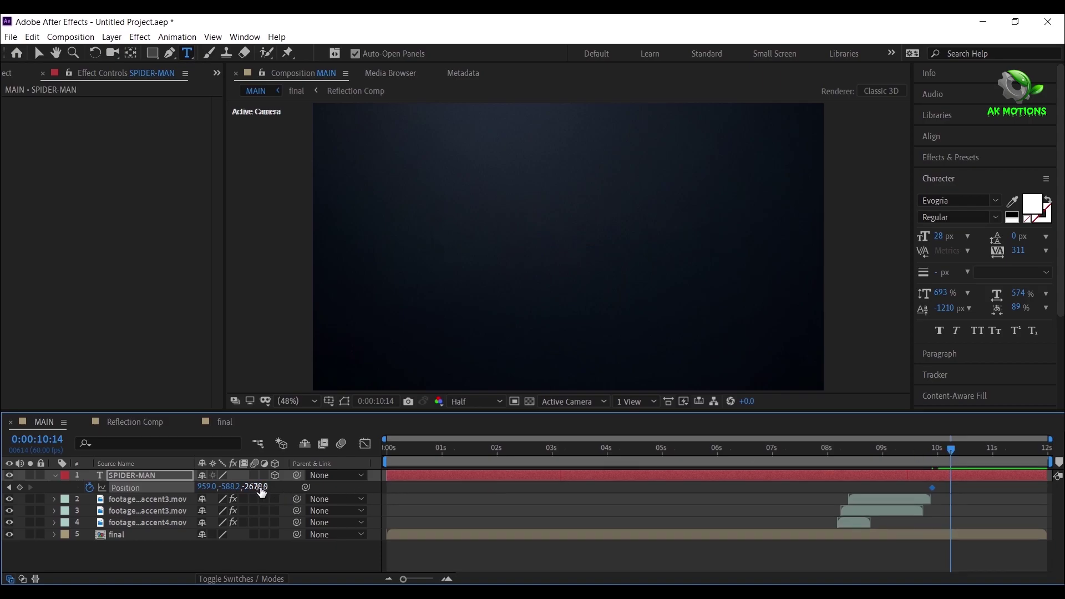
{"action": "left_click_drag", "start_coordinate": [220, 492], "coordinate": [101, 501]}
{"action": "left_click_drag", "start_coordinate": [255, 490], "coordinate": [1058, 476]}
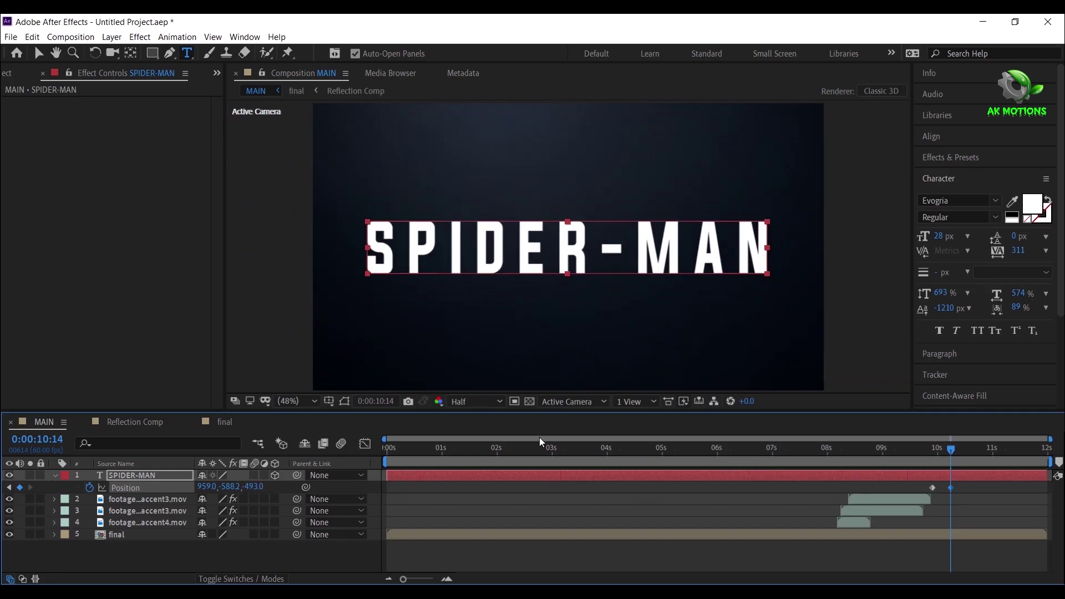
{"action": "left_click_drag", "start_coordinate": [255, 487], "coordinate": [537, 484]}
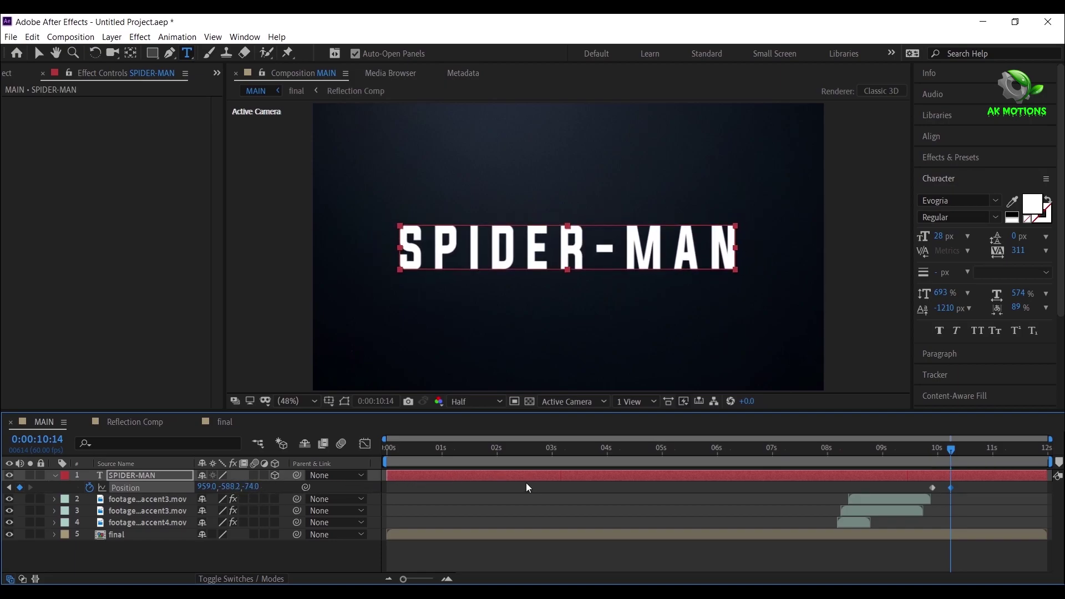
{"action": "left_click_drag", "start_coordinate": [227, 486], "coordinate": [200, 488]}
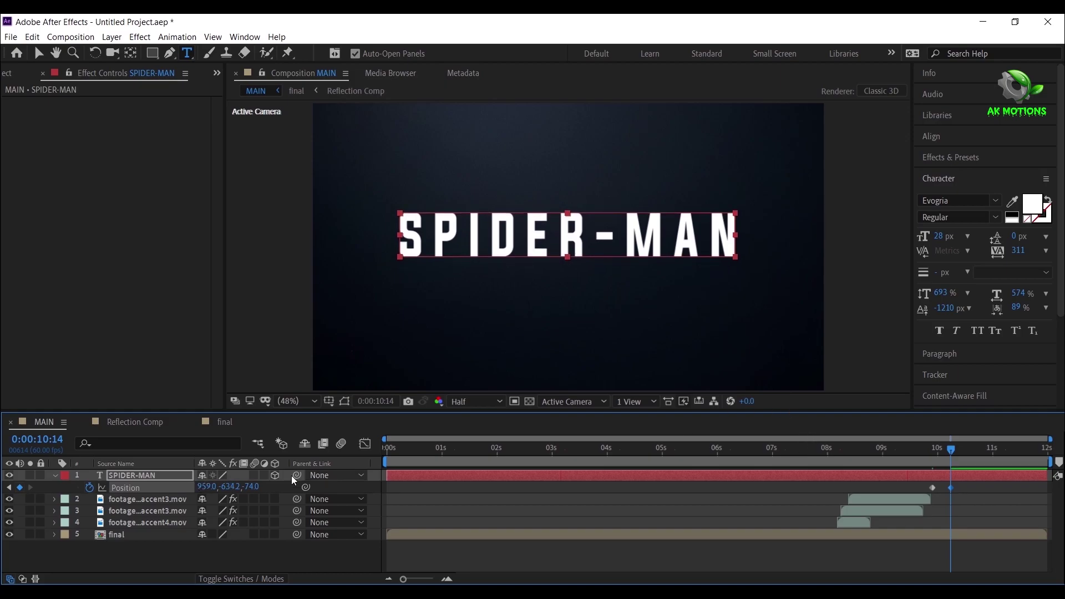
Collapse the SPIDER-MAN layer, enable motion blur for it, and scrub through its fly-in to 0:00:10:24.
{"action": "left_click", "coordinate": [54, 476]}
{"action": "key", "text": "F2"}
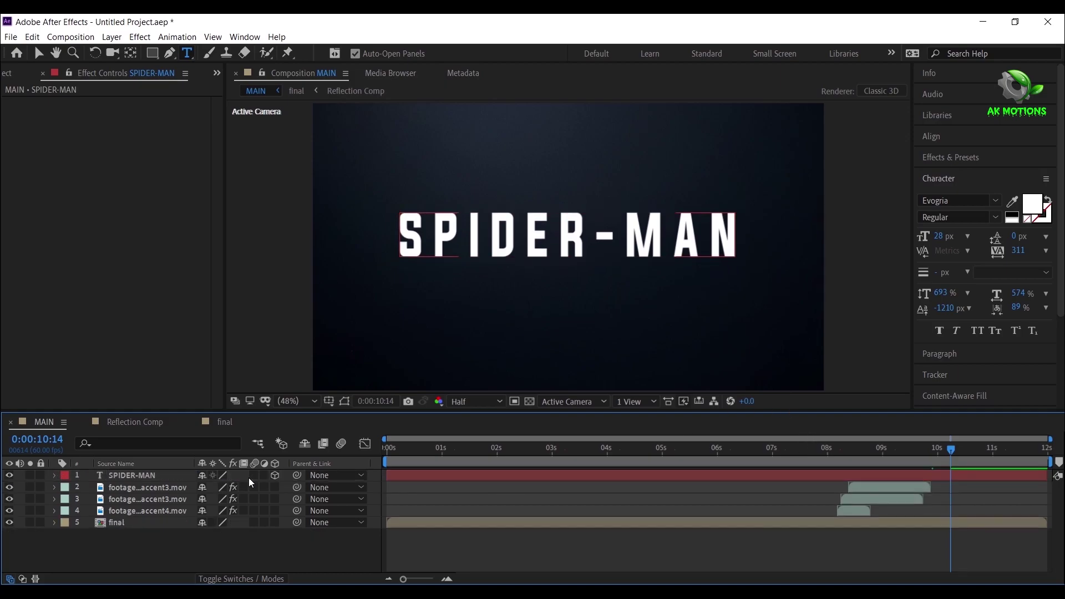
{"action": "left_click", "coordinate": [251, 476]}
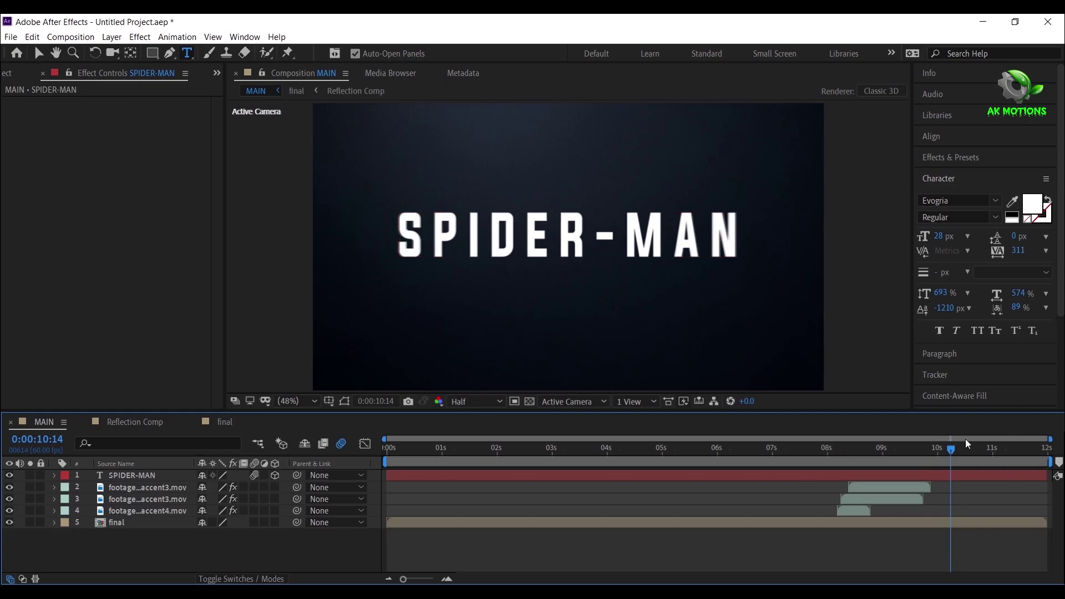
{"action": "mouse_move", "coordinate": [965, 443]}
{"action": "left_mouse_down"}
{"action": "mouse_move", "coordinate": [923, 450]}
{"action": "mouse_move", "coordinate": [971, 454]}
{"action": "mouse_move", "coordinate": [914, 456]}
{"action": "mouse_move", "coordinate": [960, 458]}
{"action": "left_mouse_up"}
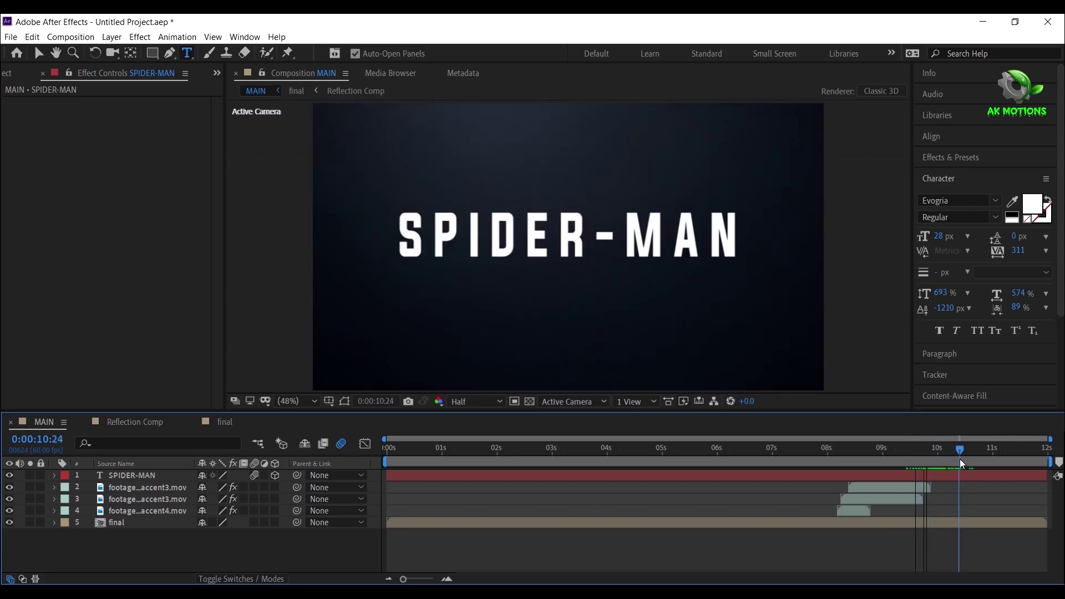
Create a new text layer reading Miles Morales.
{"action": "right_click", "coordinate": [195, 538]}
{"action": "mouse_move", "coordinate": [231, 411]}
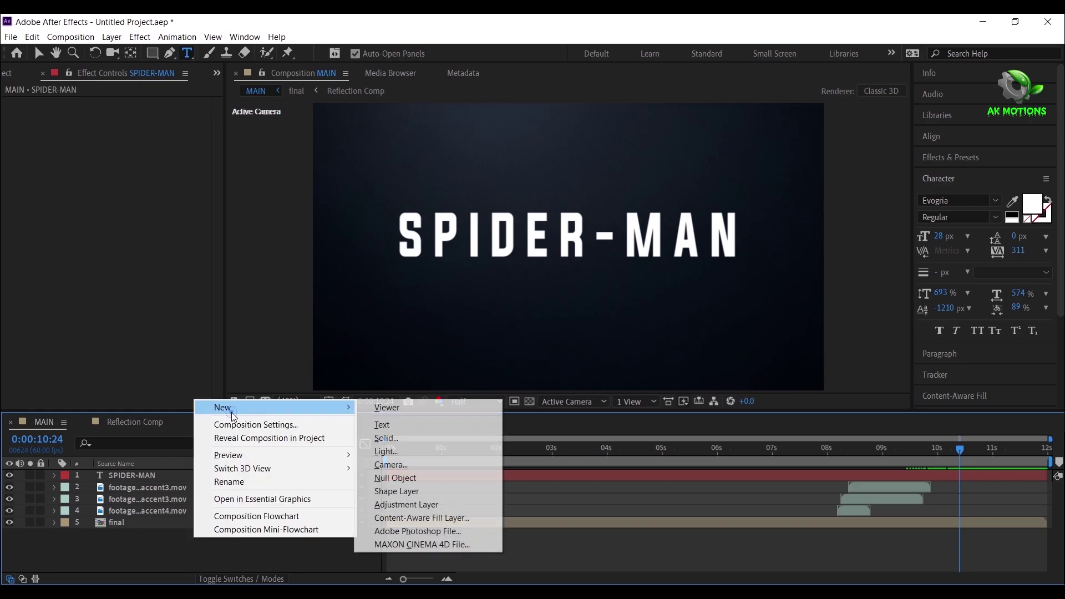
{"action": "left_click", "coordinate": [388, 424]}
{"action": "type", "text": "Mi"}
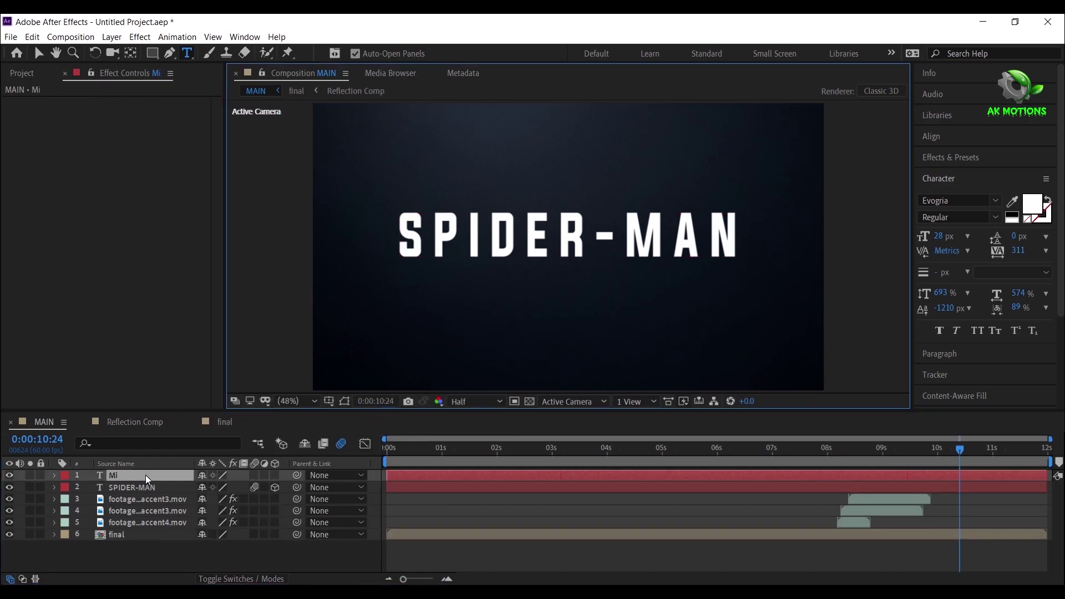
{"action": "type", "text": "les Morales"}
{"action": "key", "text": "KP_Enter"}
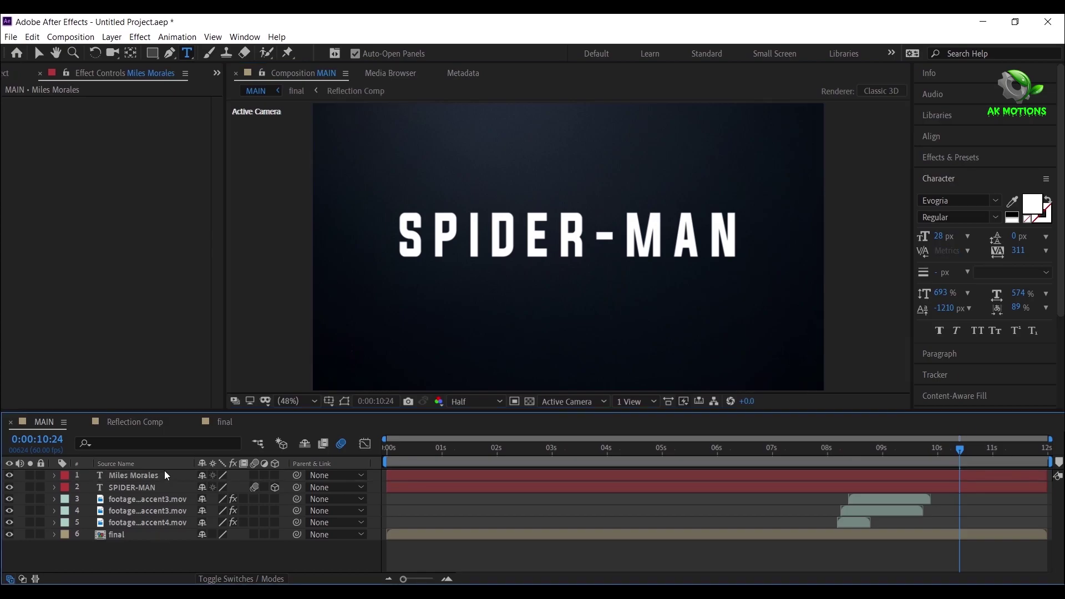
Change the Miles Morales text to the Venomica font with a bright red fill.
{"action": "double_click", "coordinate": [133, 475]}
{"action": "left_click", "coordinate": [953, 201]}
{"action": "type", "text": "ve"}
{"action": "left_click", "coordinate": [837, 333]}
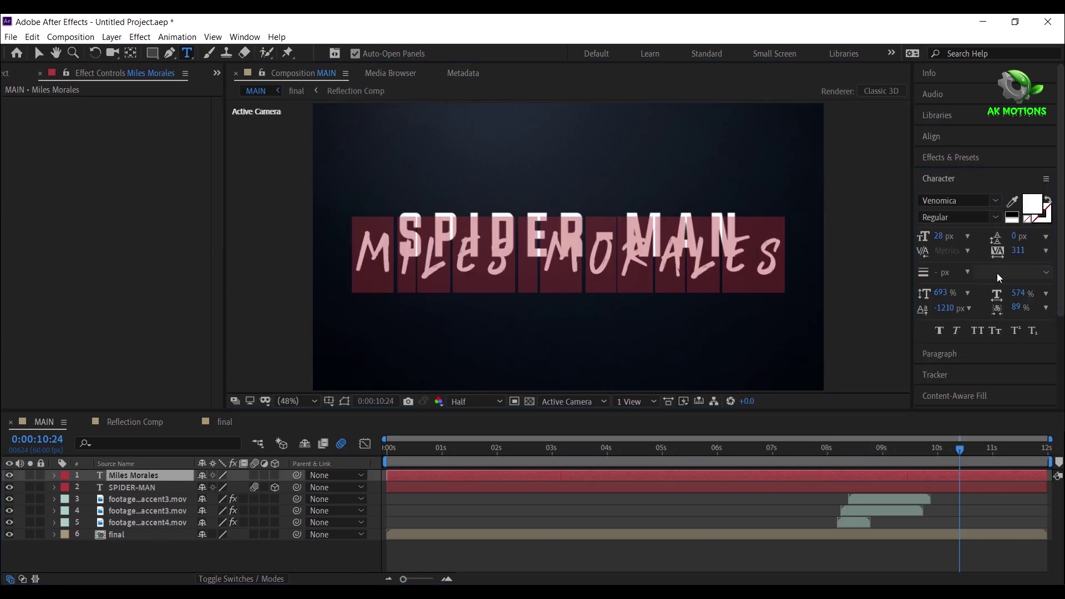
{"action": "left_click", "coordinate": [1031, 202]}
{"action": "left_click", "coordinate": [244, 294]}
{"action": "left_click", "coordinate": [368, 297]}
Set the Miles Morales text's tracking to 199, font size to 16 px, vertical scale to 673% and baseline shift to -1245 px.
{"action": "left_click_drag", "start_coordinate": [1017, 250], "coordinate": [911, 221]}
{"action": "left_click_drag", "start_coordinate": [920, 309], "coordinate": [912, 309]}
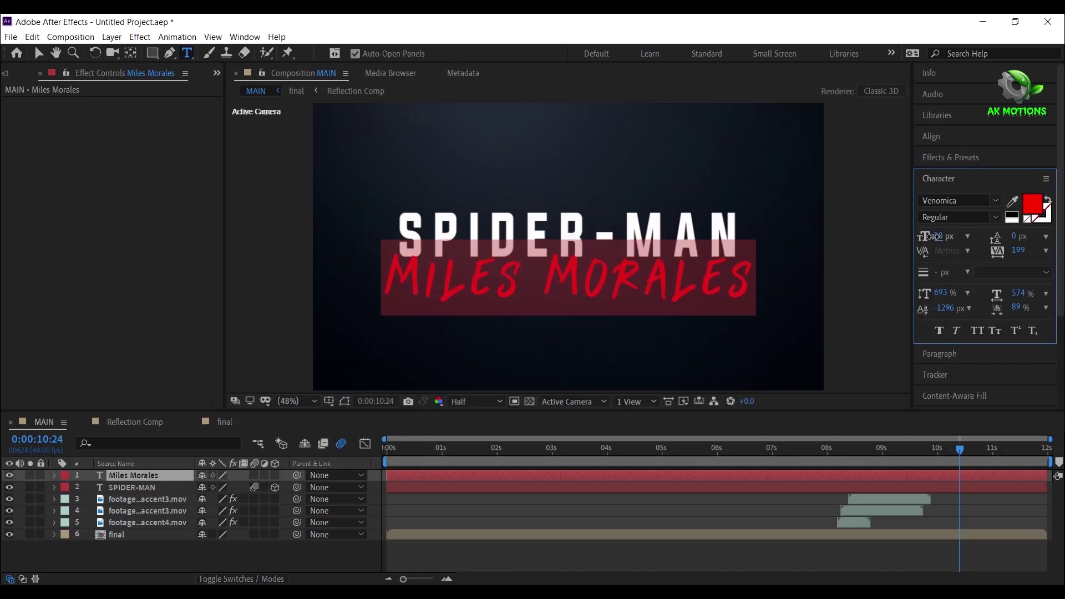
{"action": "left_click_drag", "start_coordinate": [924, 237], "coordinate": [911, 236]}
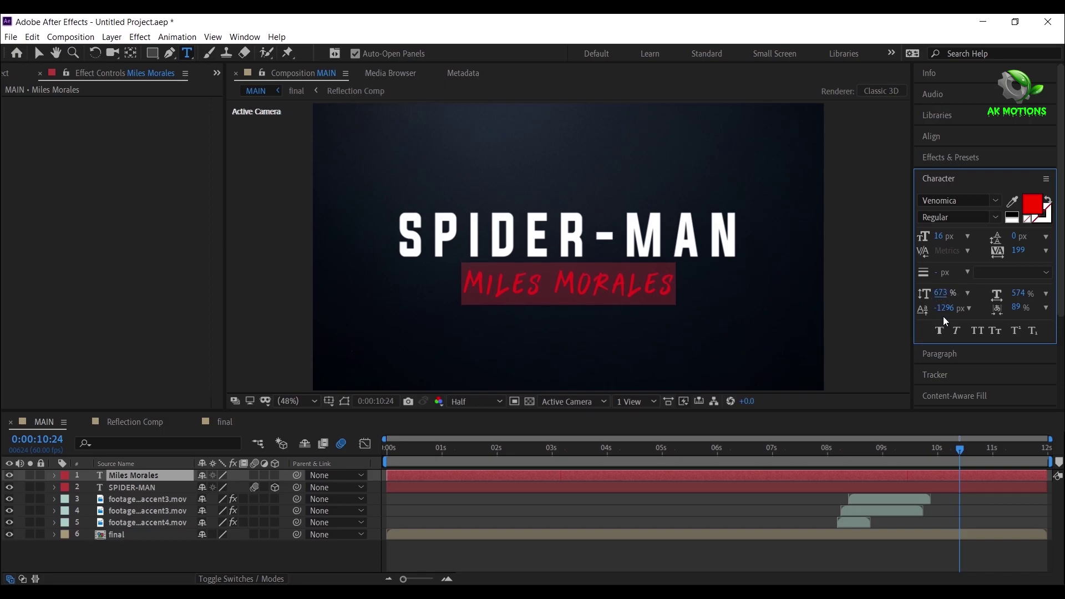
{"action": "left_click_drag", "start_coordinate": [943, 308], "coordinate": [971, 309]}
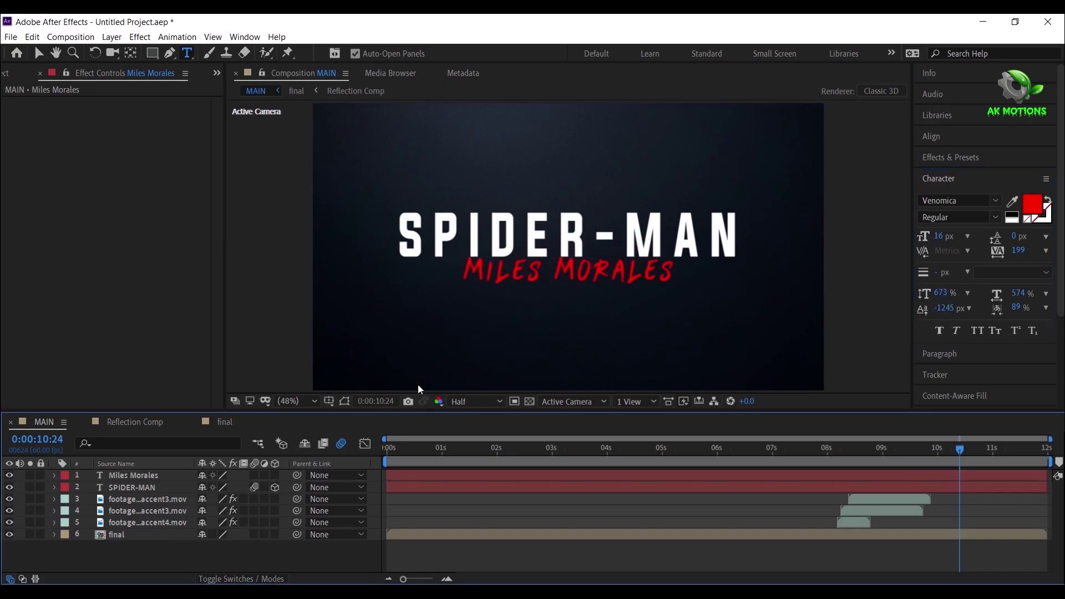
Enlarge the initial M of both words in Miles Morales, the first to 18 px, and apply faux italic to the whole text.
{"action": "left_click_drag", "start_coordinate": [460, 271], "coordinate": [571, 271]}
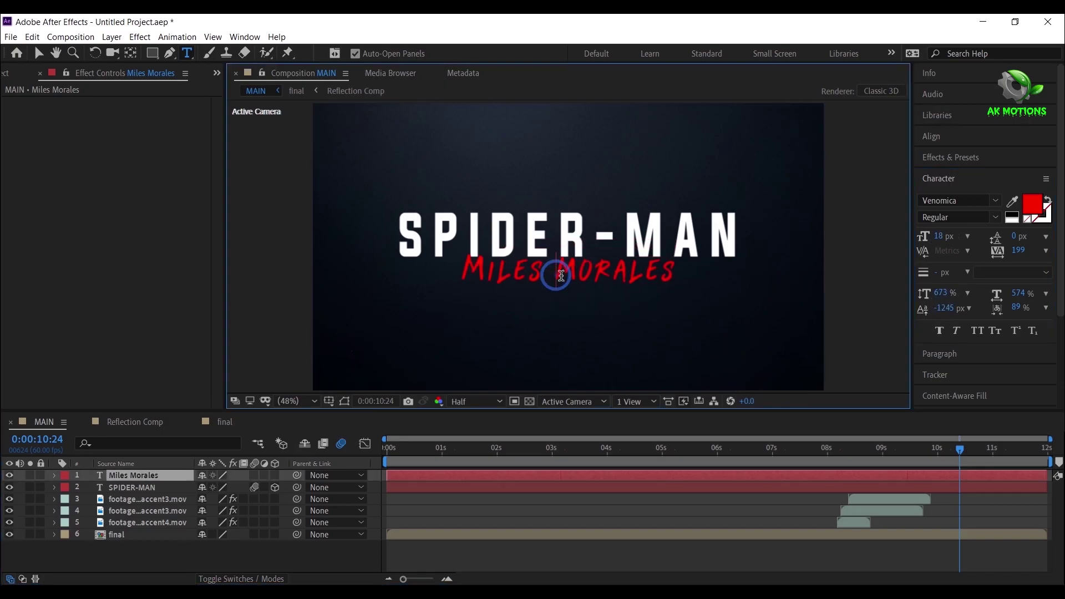
{"action": "left_click_drag", "start_coordinate": [936, 236], "coordinate": [951, 236]}
{"action": "key", "text": "ctrl+a"}
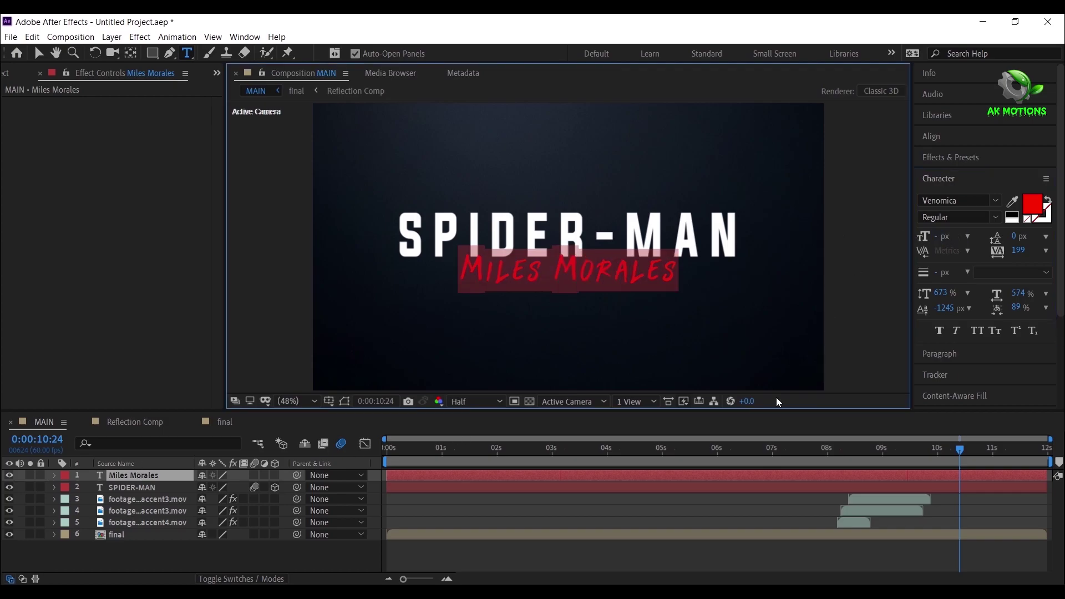
{"action": "left_click", "coordinate": [957, 331]}
{"action": "left_click", "coordinate": [182, 563]}
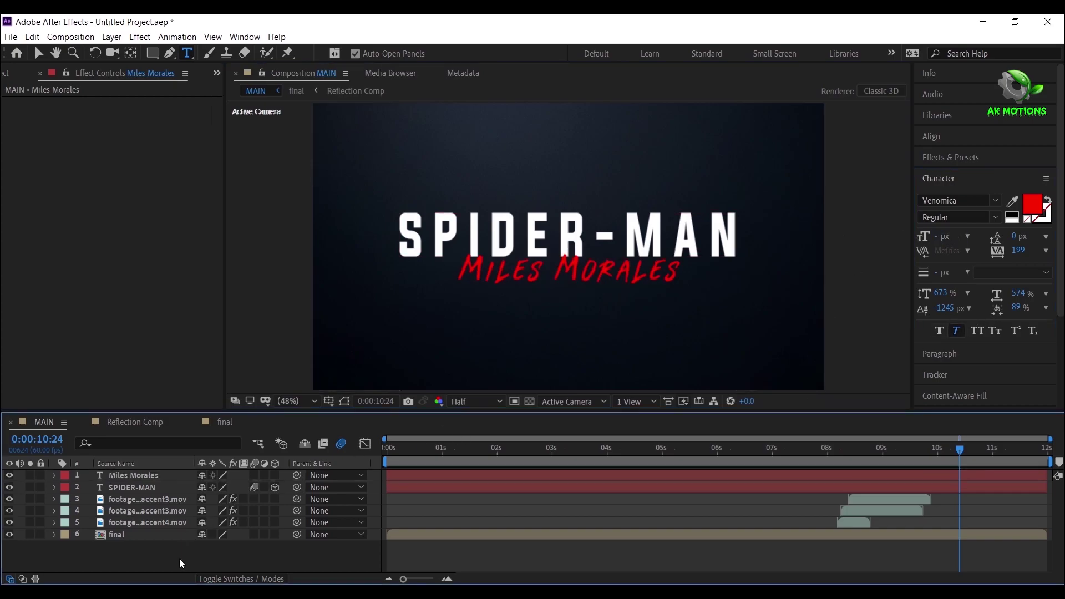
Lower the Miles Morales text slightly beneath SPIDER-MAN with a baseline shift of -1256 px.
{"action": "double_click", "coordinate": [114, 478]}
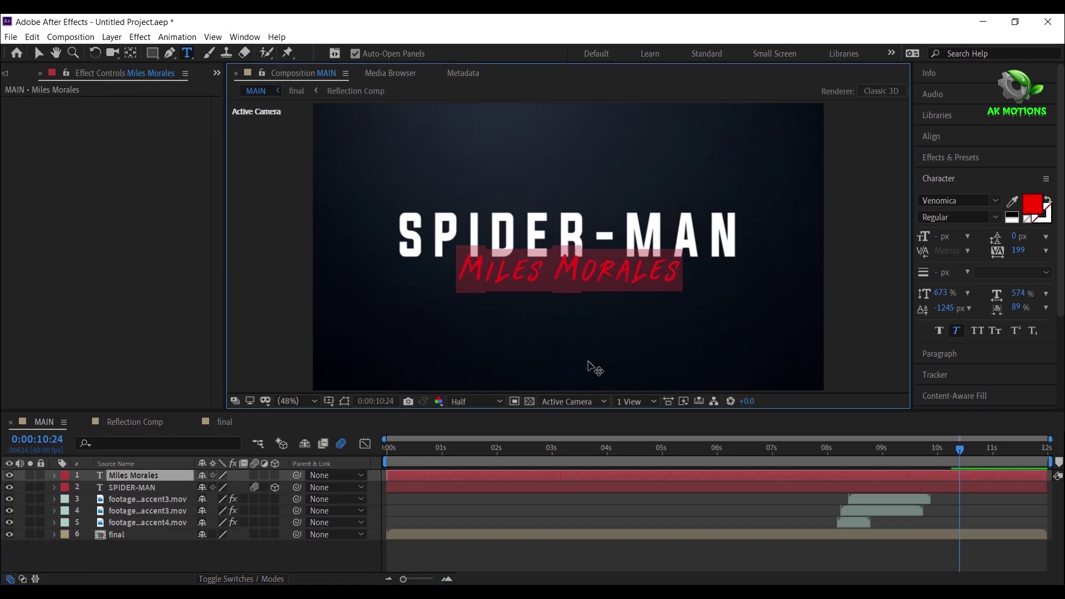
{"action": "left_click_drag", "start_coordinate": [949, 308], "coordinate": [943, 310]}
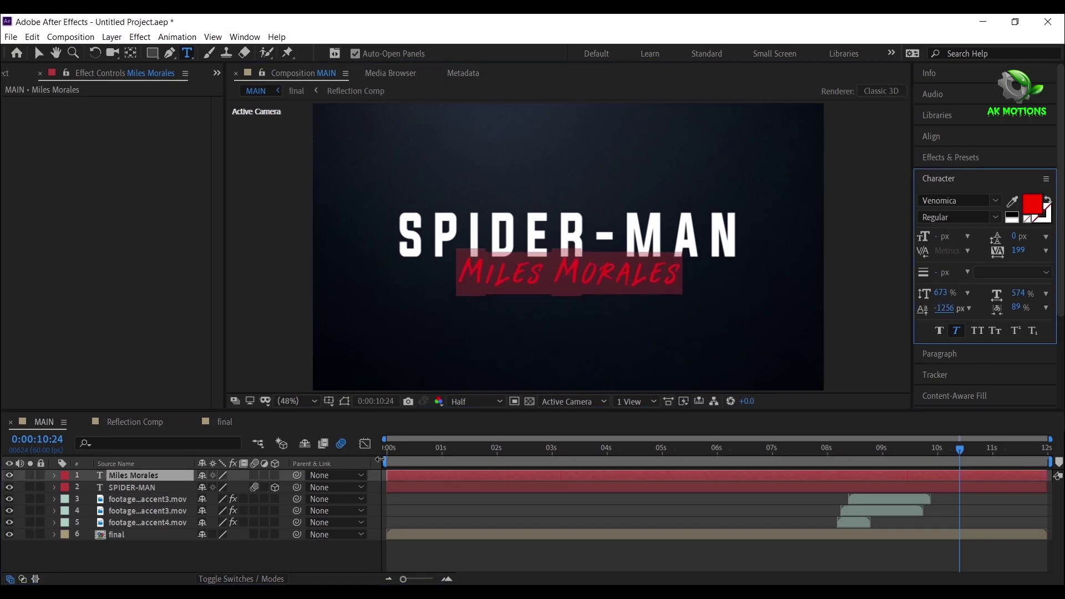
{"action": "left_click", "coordinate": [167, 556]}
Apply the Fade Up Characters text preset to the Miles Morales layer, starting at 0:00:10:17.
{"action": "left_click_drag", "start_coordinate": [930, 452], "coordinate": [953, 452]}
{"action": "left_click", "coordinate": [125, 476]}
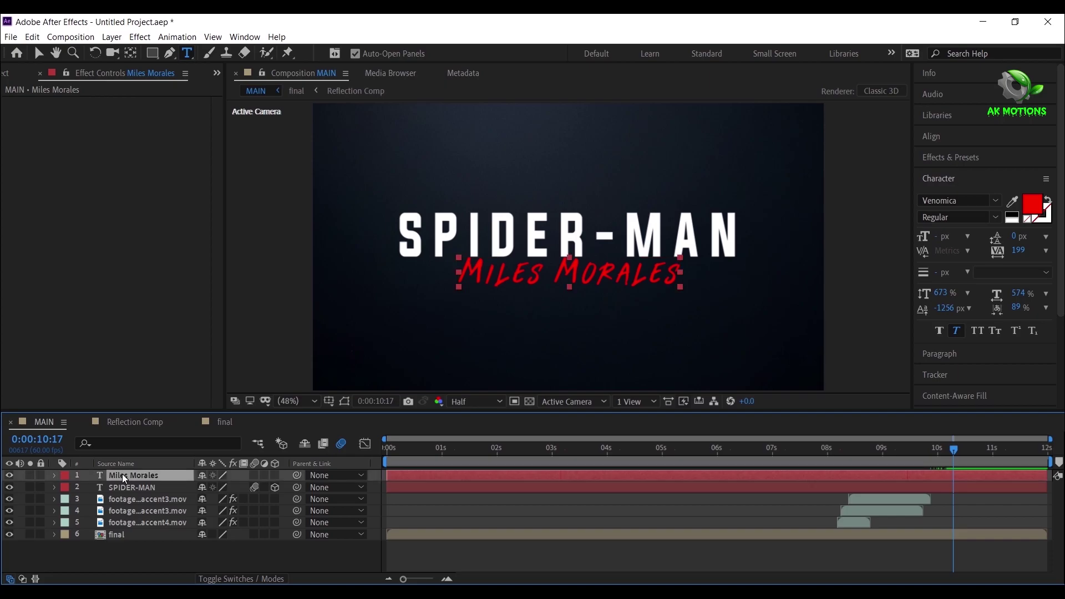
{"action": "left_click", "coordinate": [971, 162]}
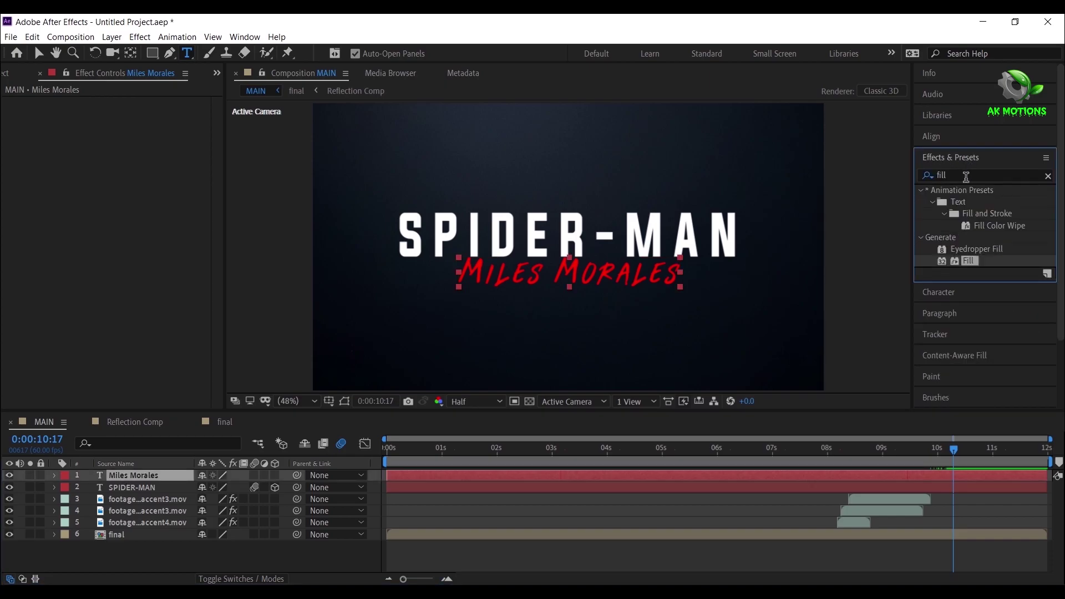
{"action": "left_click", "coordinate": [966, 177]}
{"action": "key", "text": "BackSpace"}
{"action": "key", "text": "BackSpace"}
{"action": "key", "text": "BackSpace"}
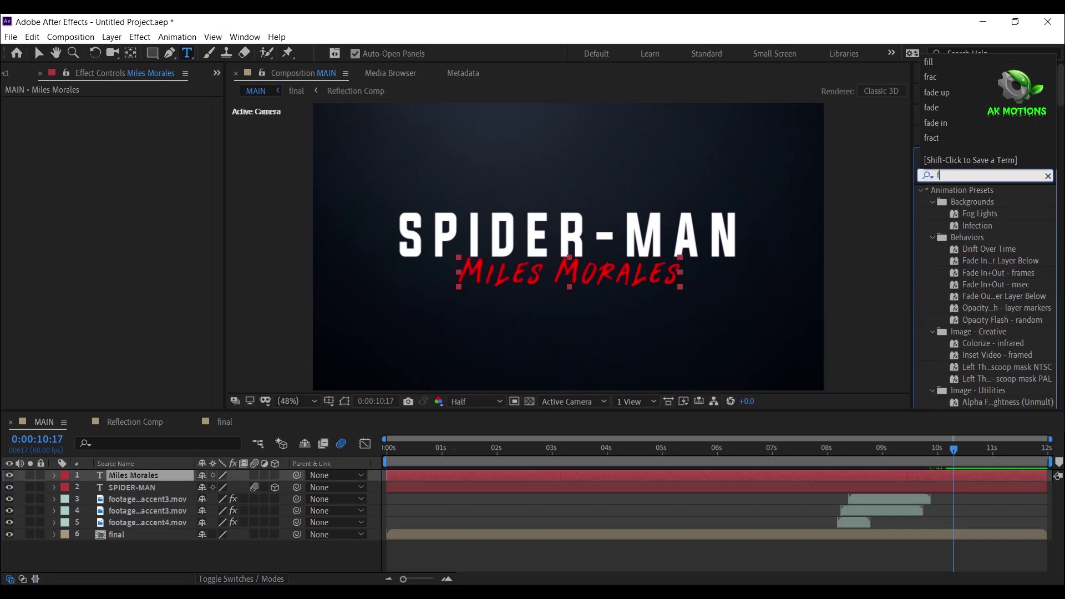
{"action": "type", "text": "ade up"}
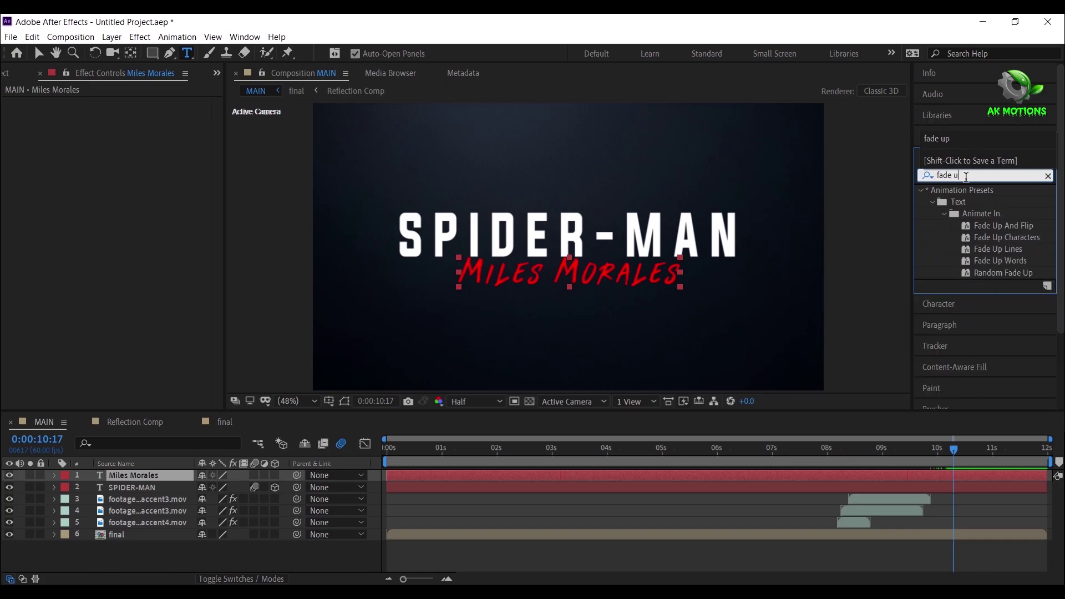
{"action": "double_click", "coordinate": [1003, 237]}
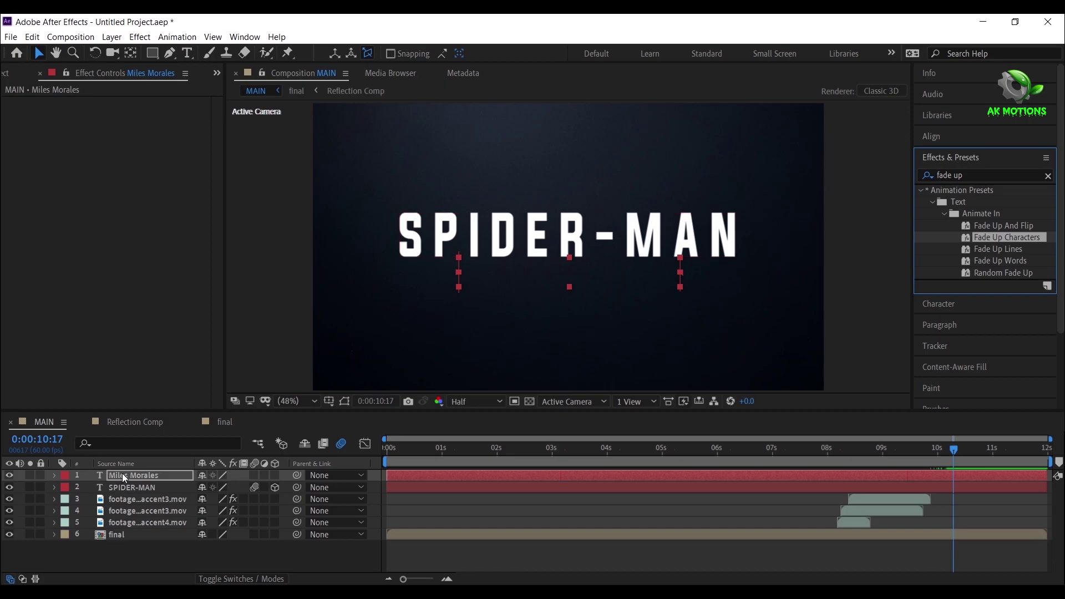
Keyframe the Miles Morales layer's Range Selector Start to 100% at 0:00:11:59, the end of the composition.
{"action": "key", "text": "u"}
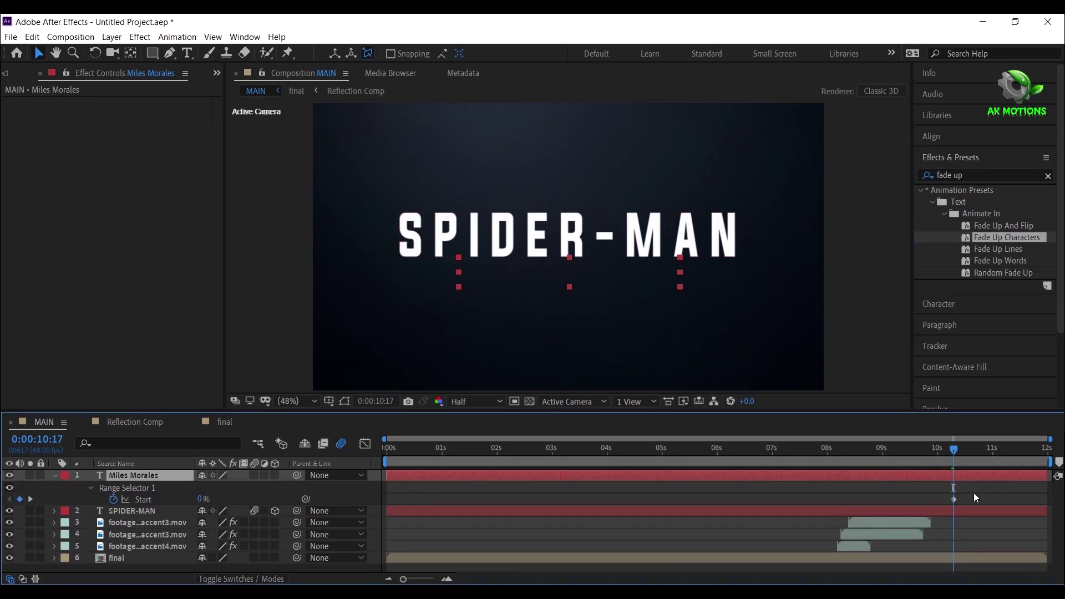
{"action": "left_click_drag", "start_coordinate": [960, 454], "coordinate": [1047, 458]}
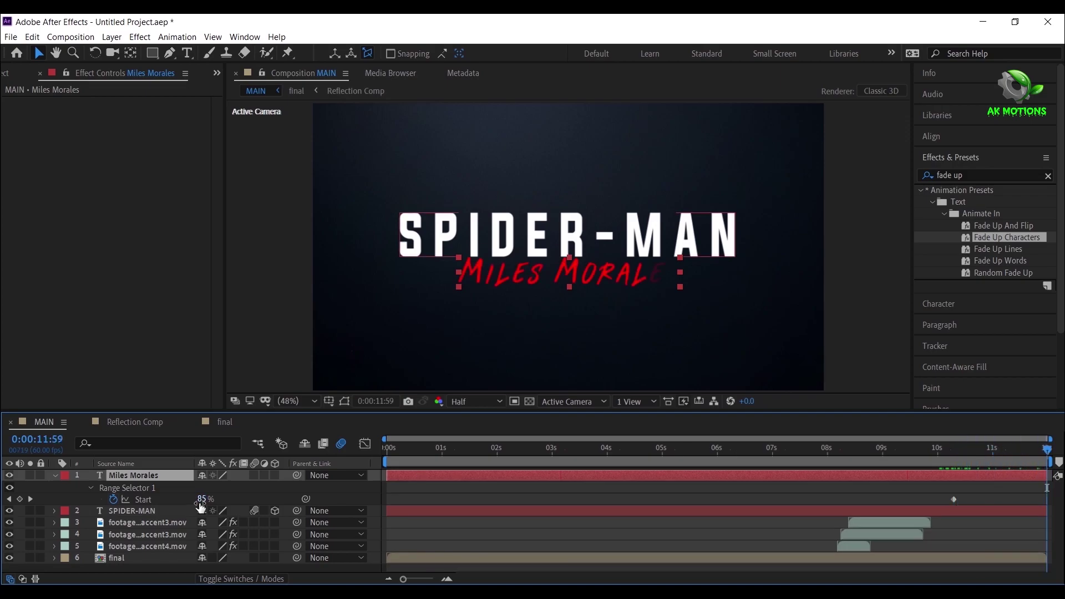
{"action": "left_click_drag", "start_coordinate": [202, 499], "coordinate": [428, 499]}
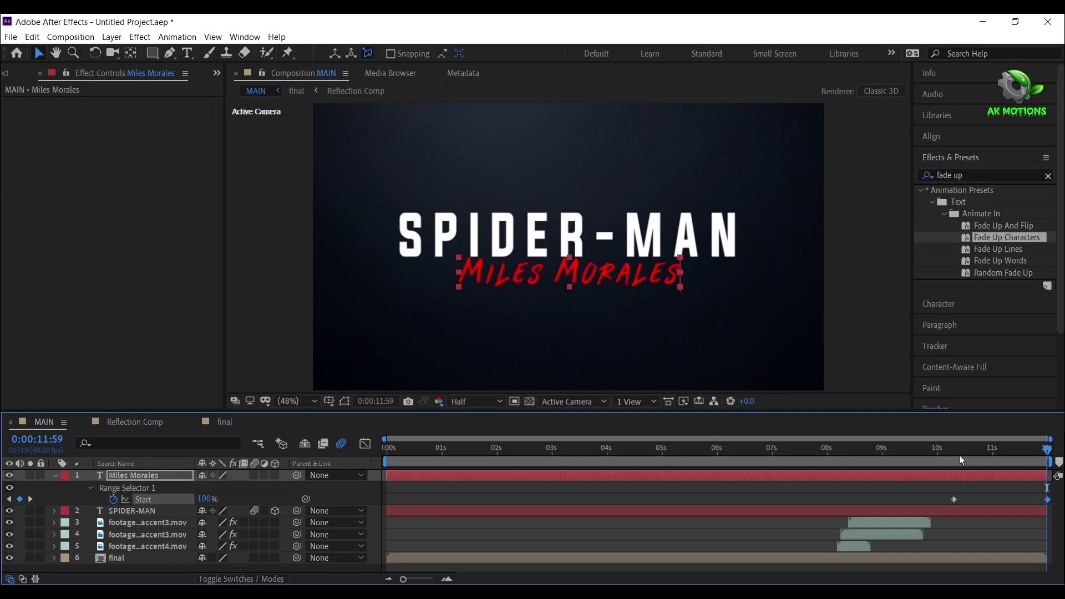
Collapse and deselect the Miles Morales layer and preview the whole MAIN composition from the first frame.
{"action": "left_click_drag", "start_coordinate": [959, 454], "coordinate": [1002, 475]}
{"action": "key", "text": "Home"}
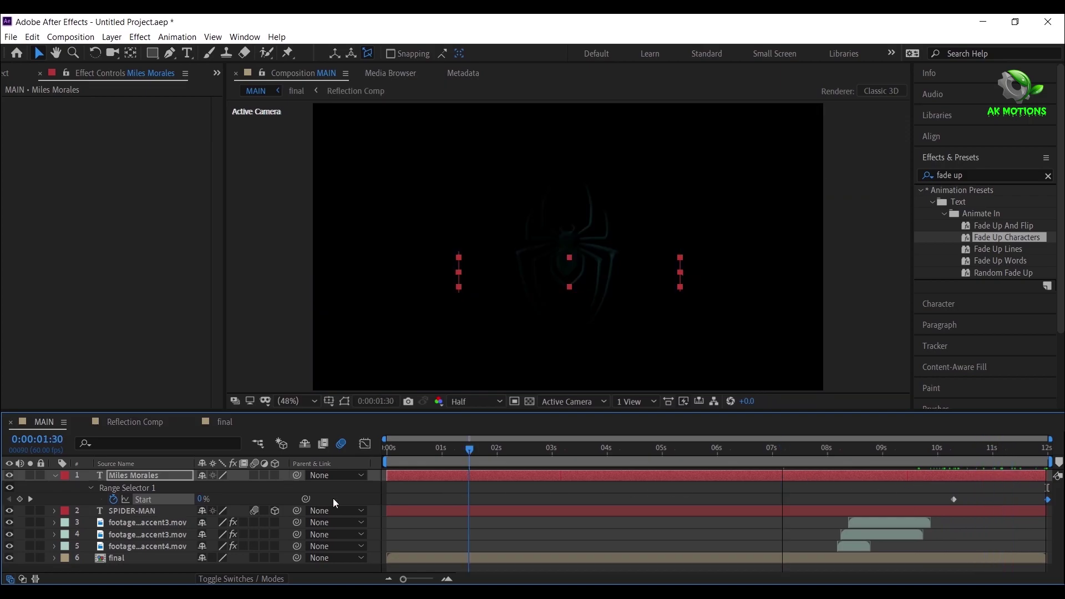
{"action": "left_click", "coordinate": [53, 475]}
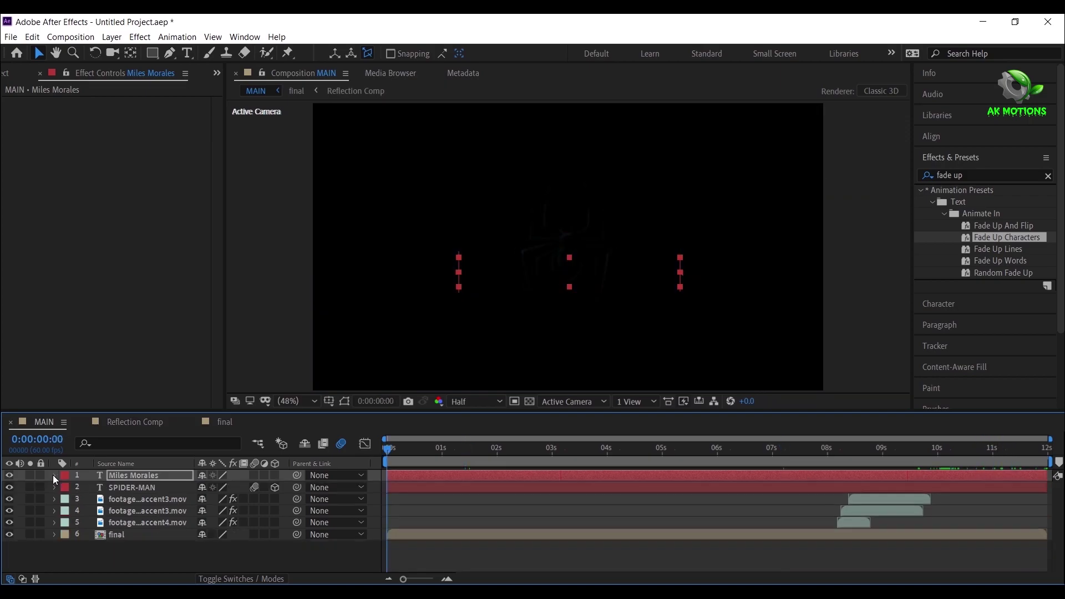
{"action": "left_click", "coordinate": [140, 558]}
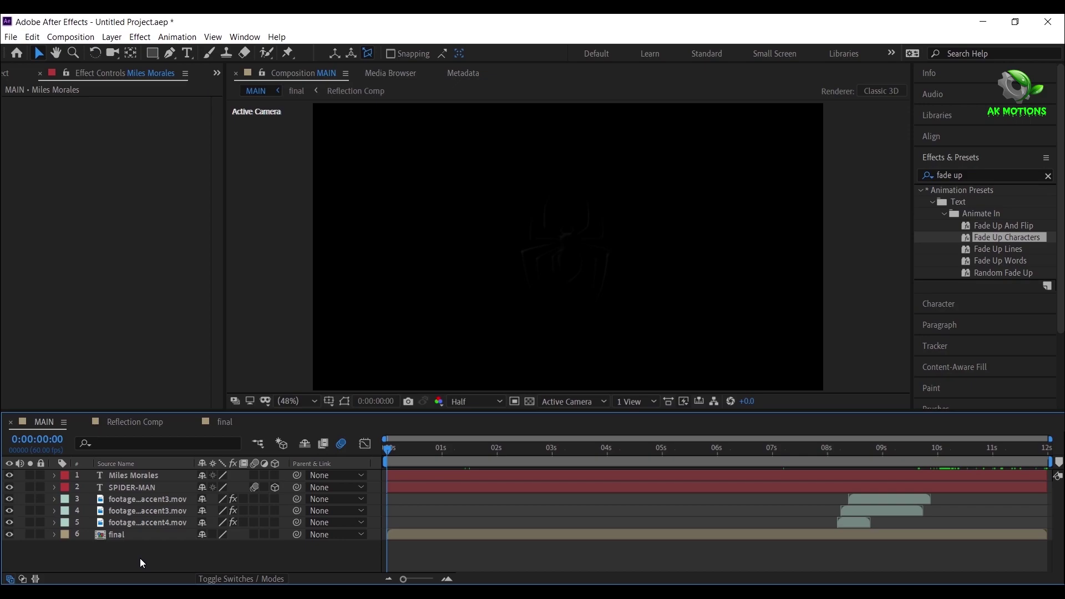
{"action": "key", "text": "space"}
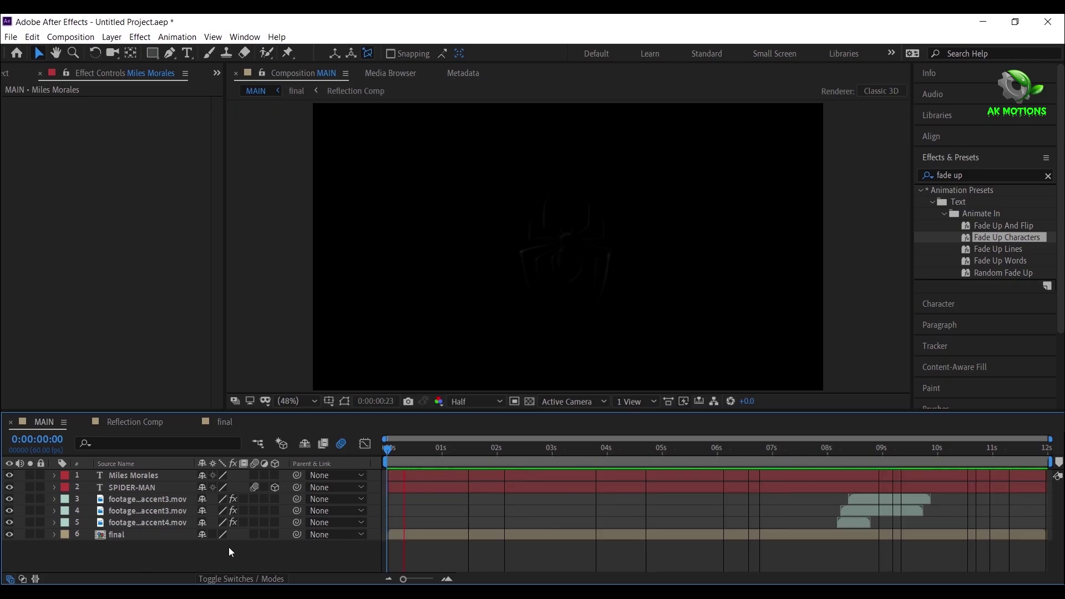